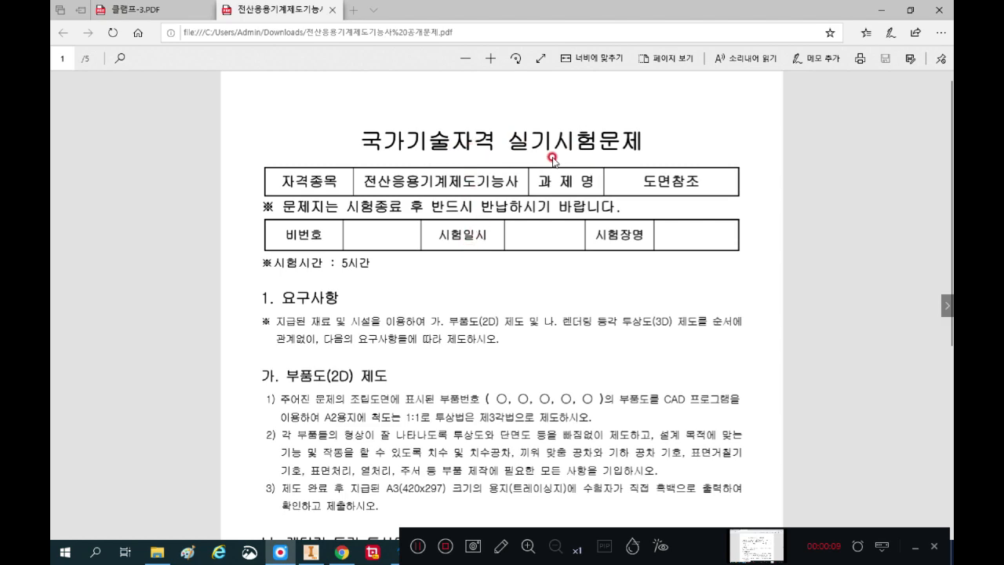
Step: Read the 2D part drawing and 3D rendered isometric drawing requirements on the first page of the exam PDF
scroll(511, 207, down, 3)
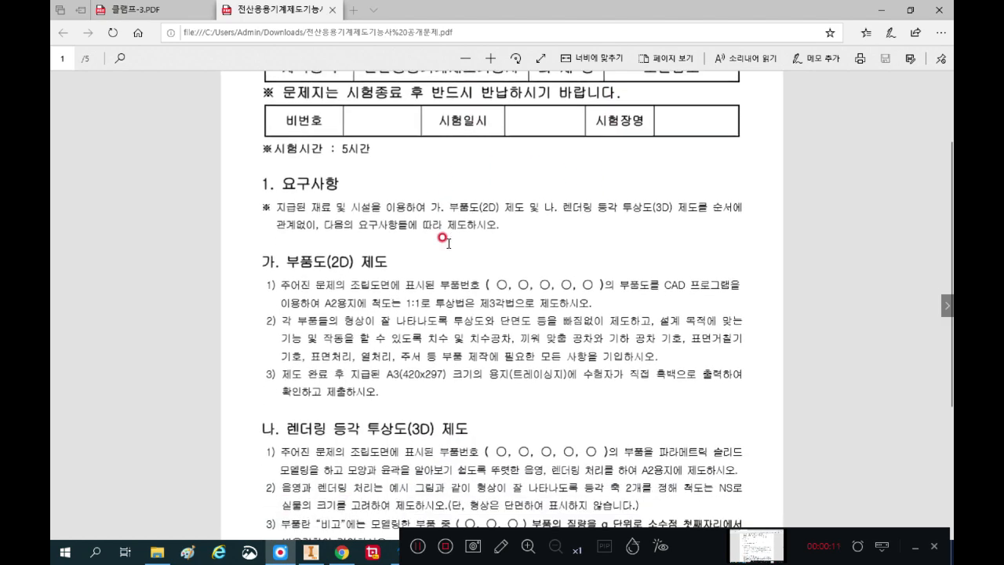
scroll(491, 241, down, 2)
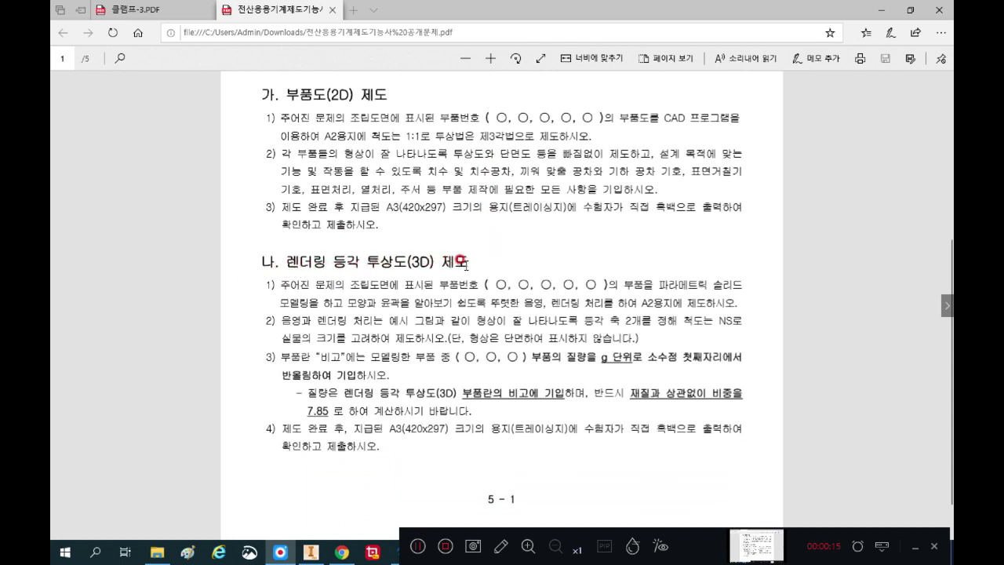
scroll(480, 266, down, 1)
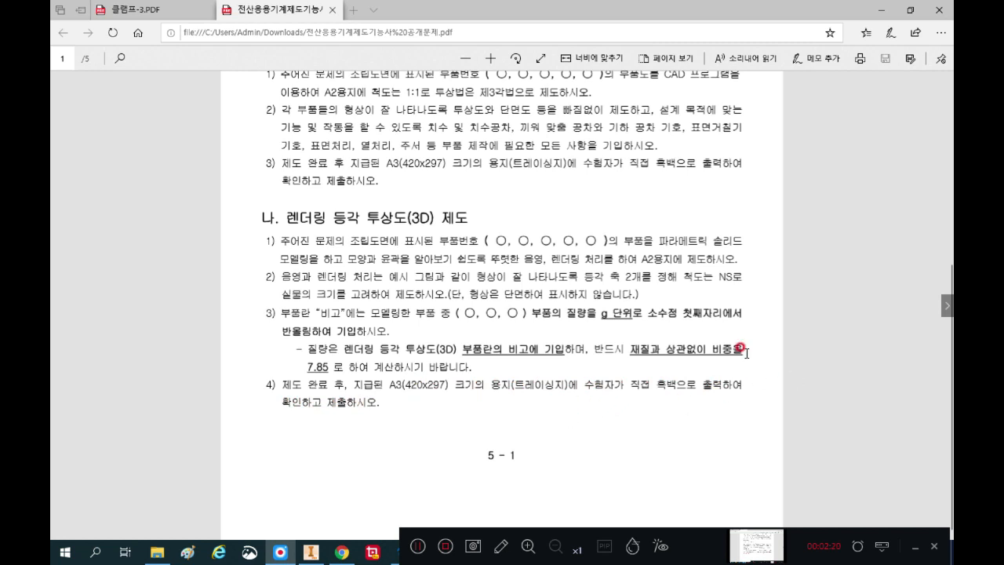
click(420, 547)
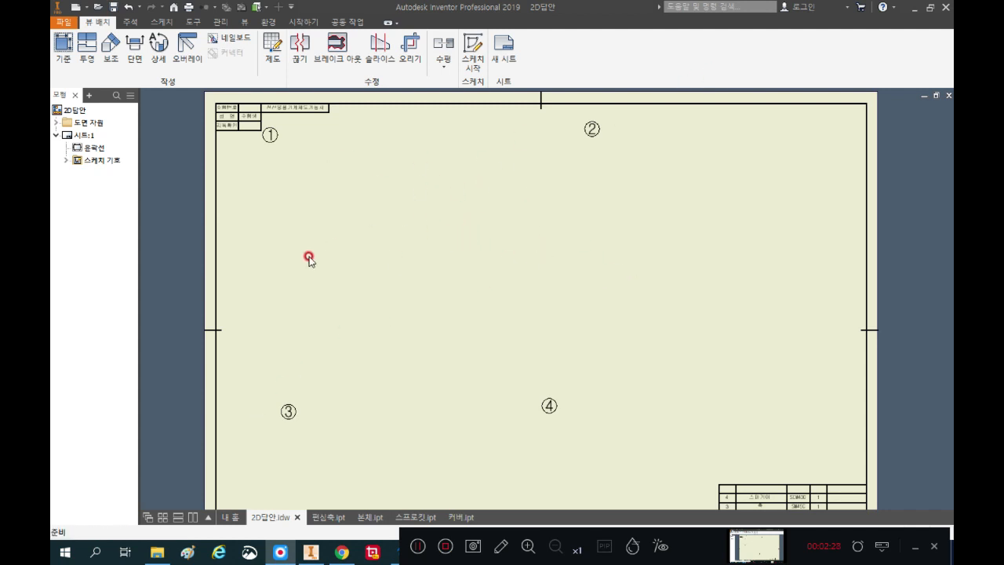
Step: Start a base view of the 본체.ipt part and place its preview in the upper-left area of the sheet in Inventor
click(60, 51)
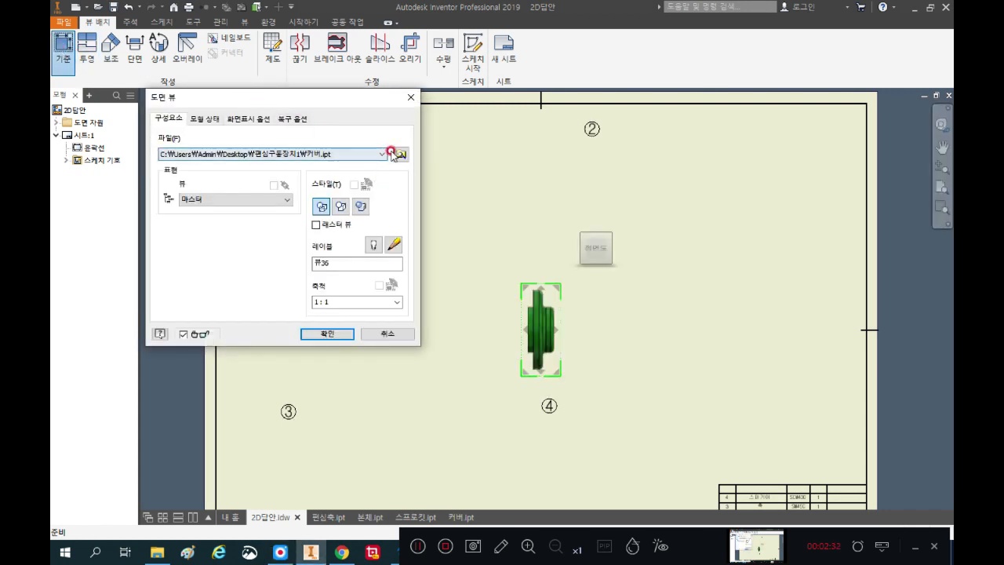
click(380, 154)
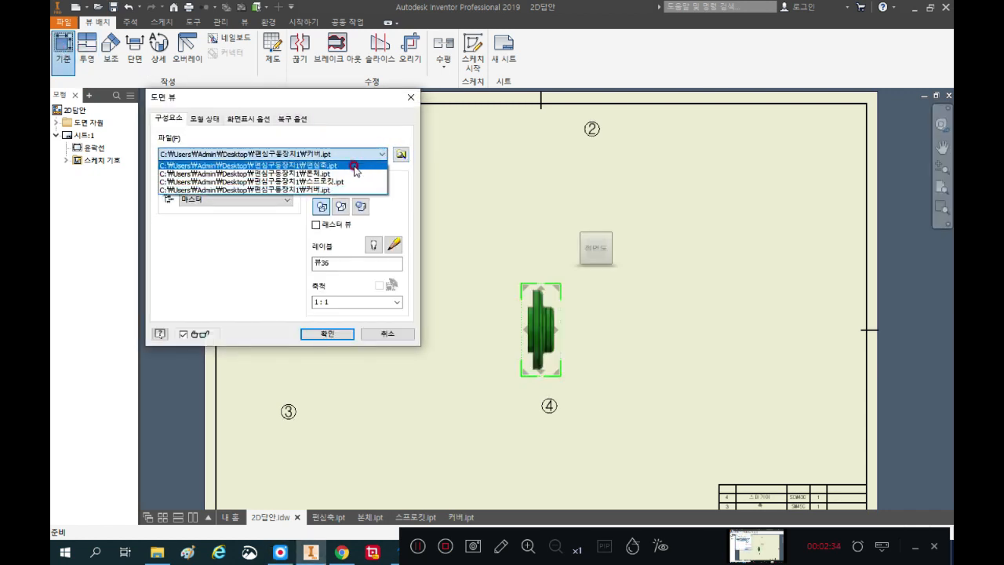
click(354, 174)
scroll(619, 318, down, 3)
drag(620, 317, 558, 291)
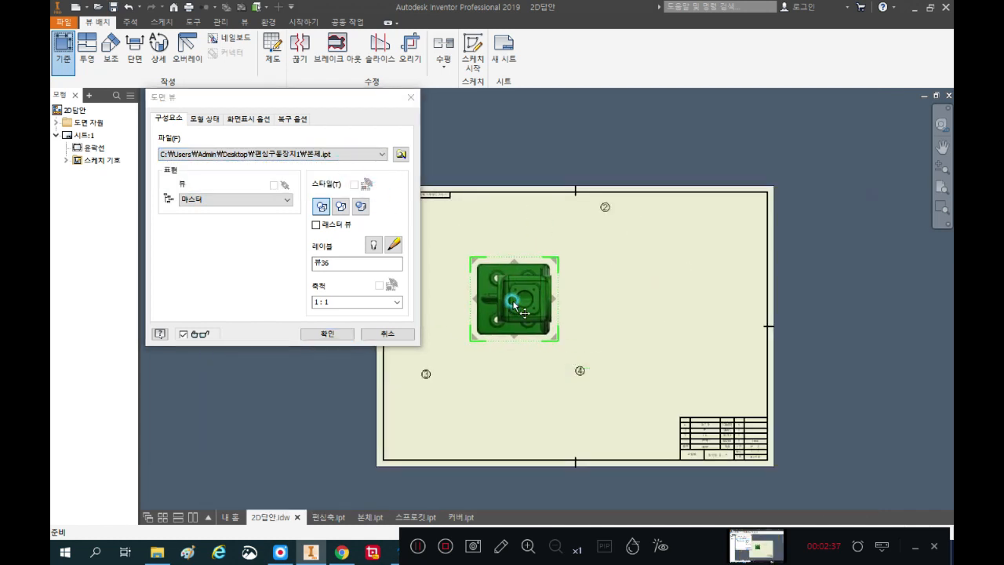
Step: Orient the base view to the upright side elevation of the body and set its scale to 1 : 2
click(578, 207)
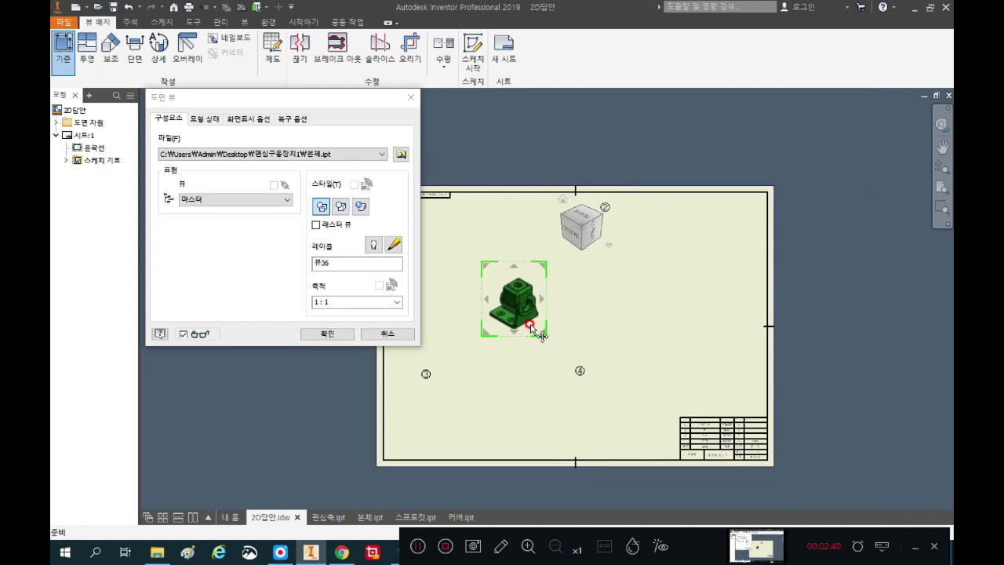
scroll(498, 313, up, 3)
scroll(503, 318, down, 3)
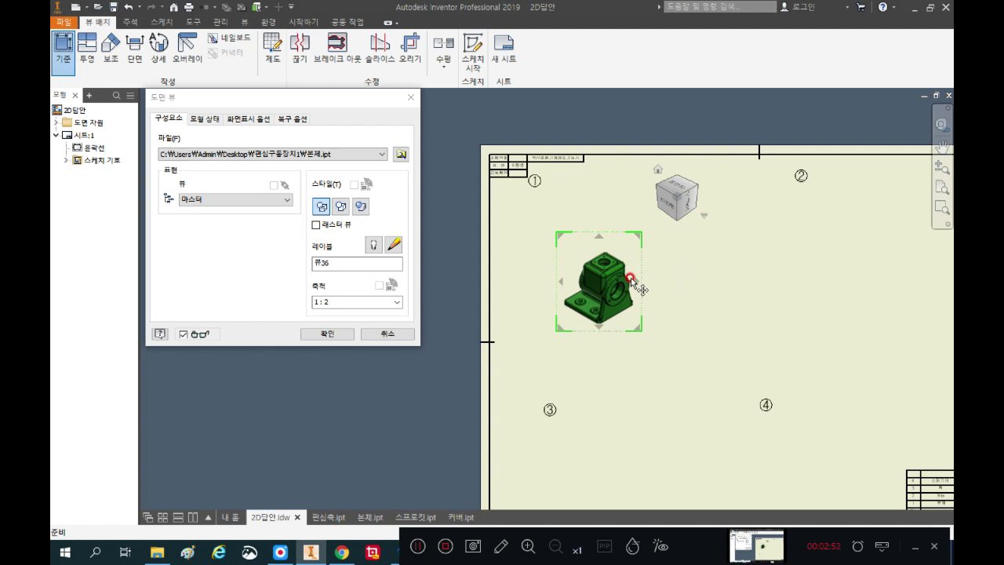
click(666, 201)
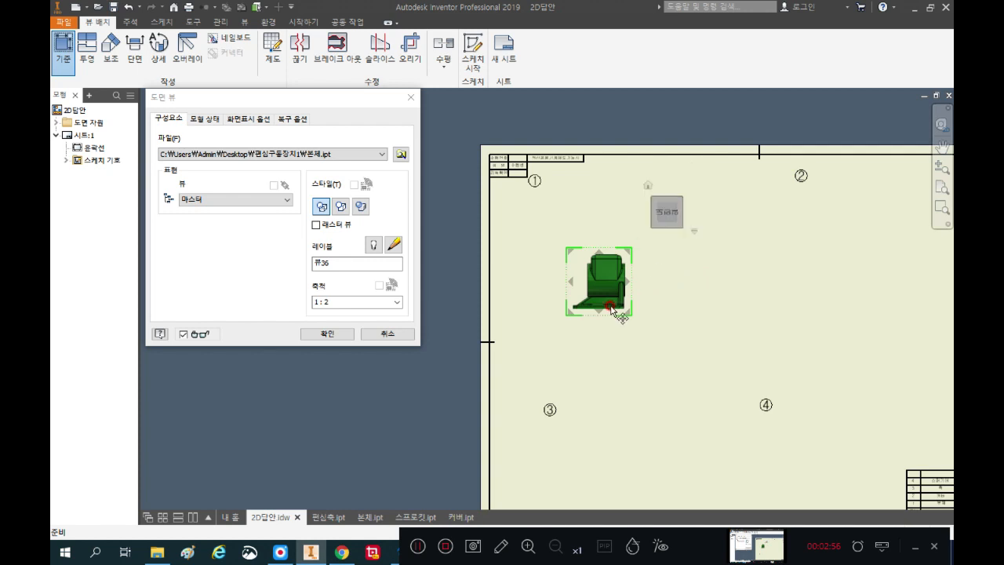
Step: Examine the orientation of the body's base view and its position on the sheet
scroll(618, 311, up, 2)
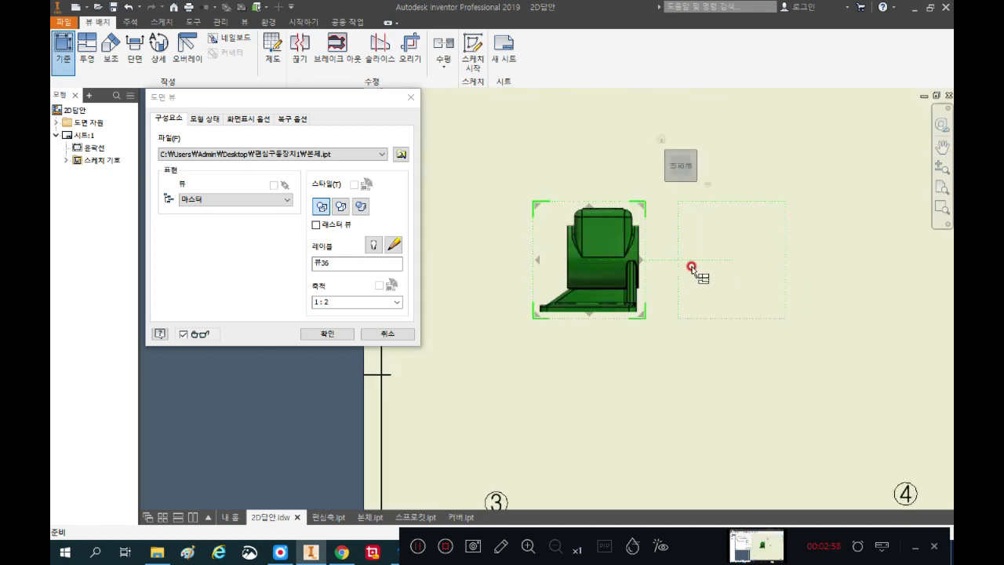
scroll(593, 264, up, 2)
scroll(594, 265, down, 1)
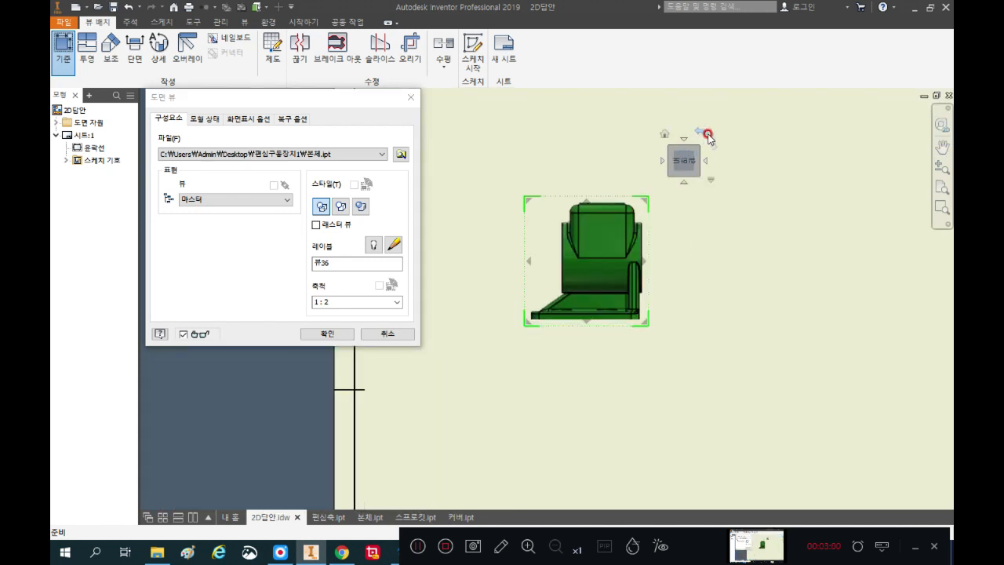
scroll(784, 153, down, 3)
scroll(685, 139, up, 2)
scroll(562, 222, up, 2)
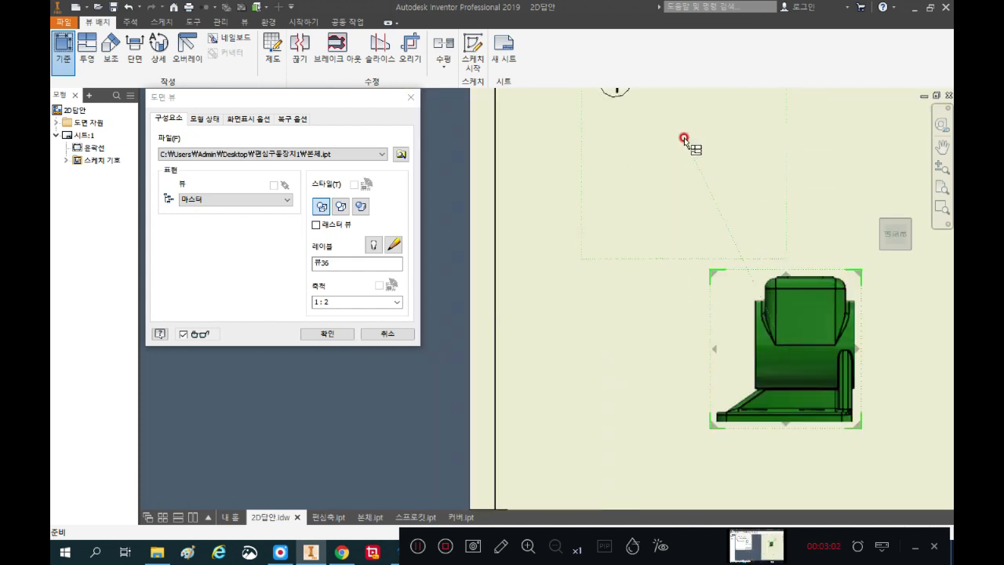
scroll(559, 217, down, 2)
scroll(768, 282, up, 2)
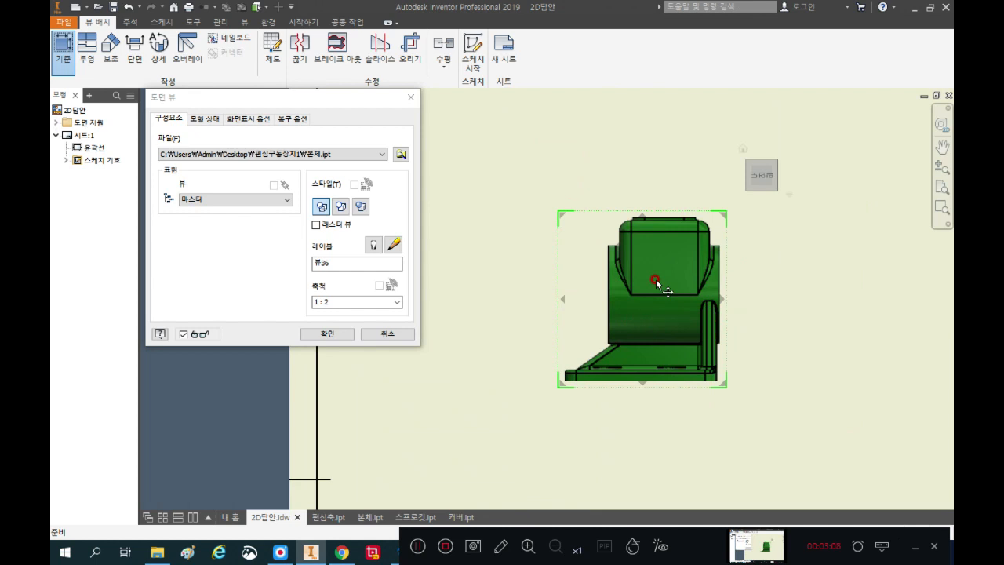
scroll(687, 331, up, 2)
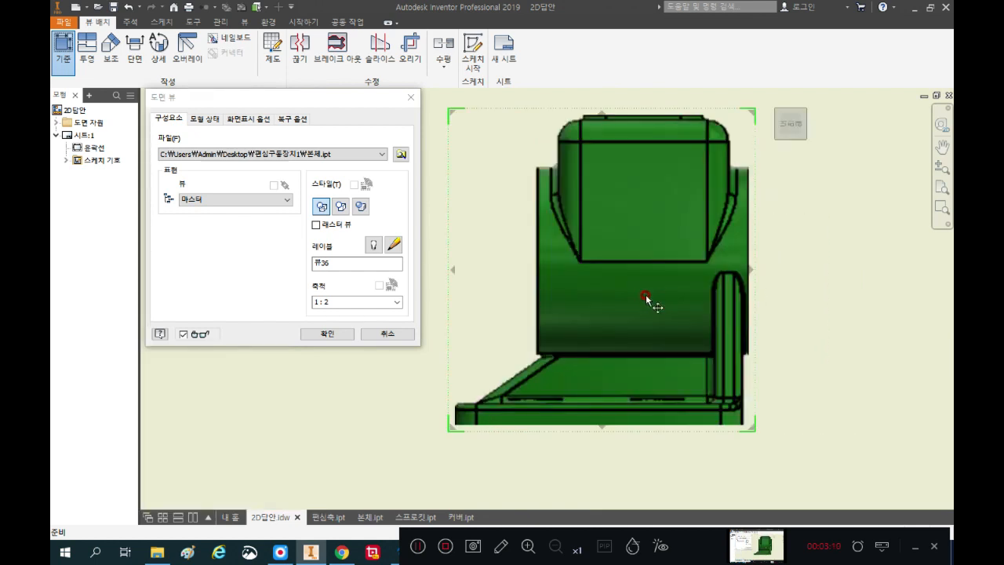
scroll(575, 252, down, 3)
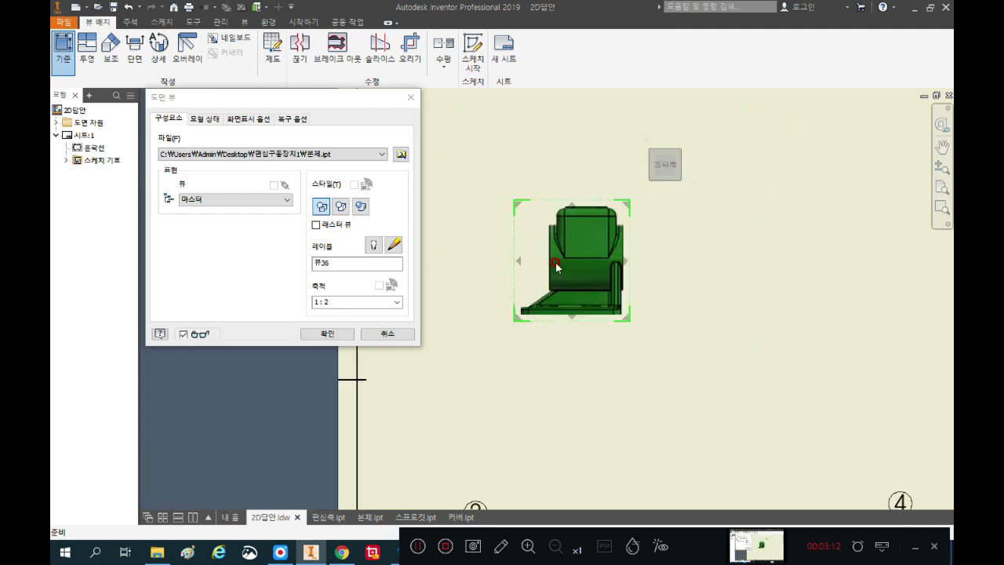
scroll(734, 258, down, 3)
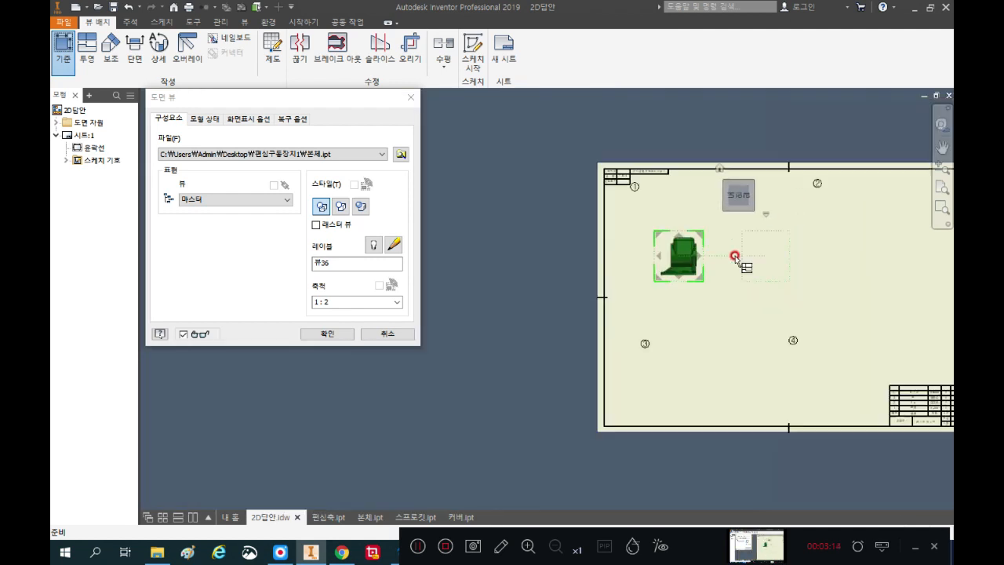
Step: Project two isometric views from the base view, one to its upper left and one to its upper right, and create them
scroll(609, 182, up, 2)
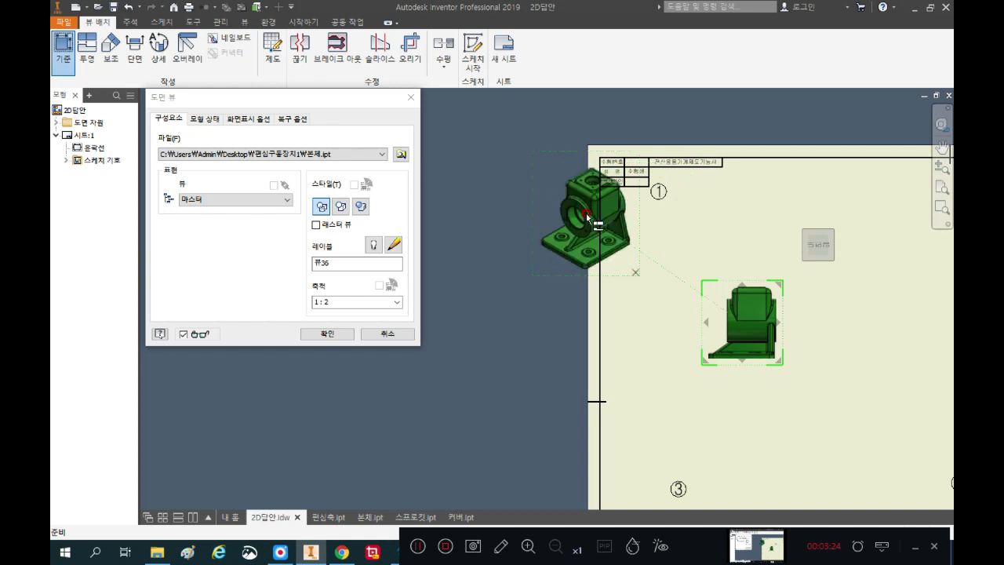
click(586, 212)
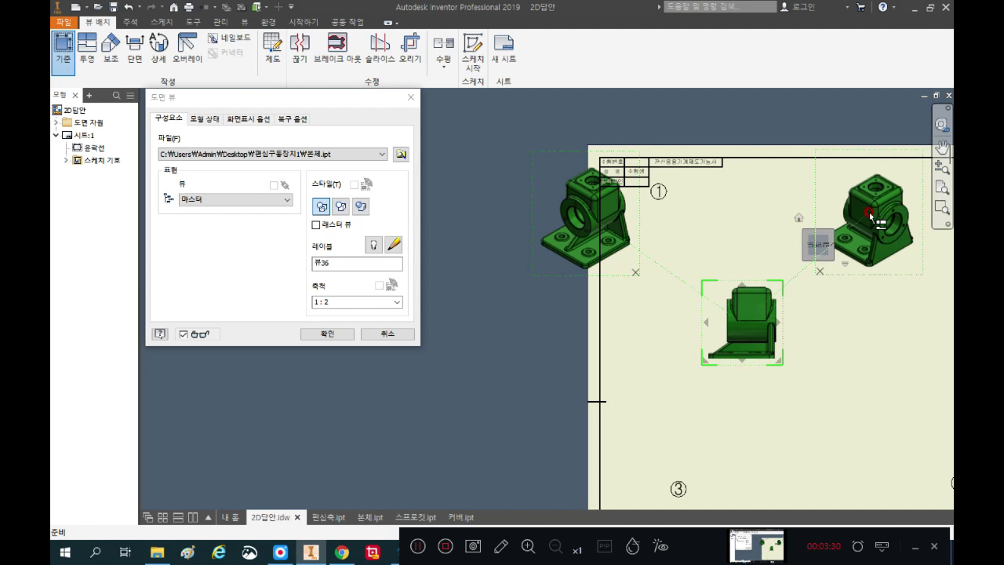
right_click(869, 213)
click(914, 212)
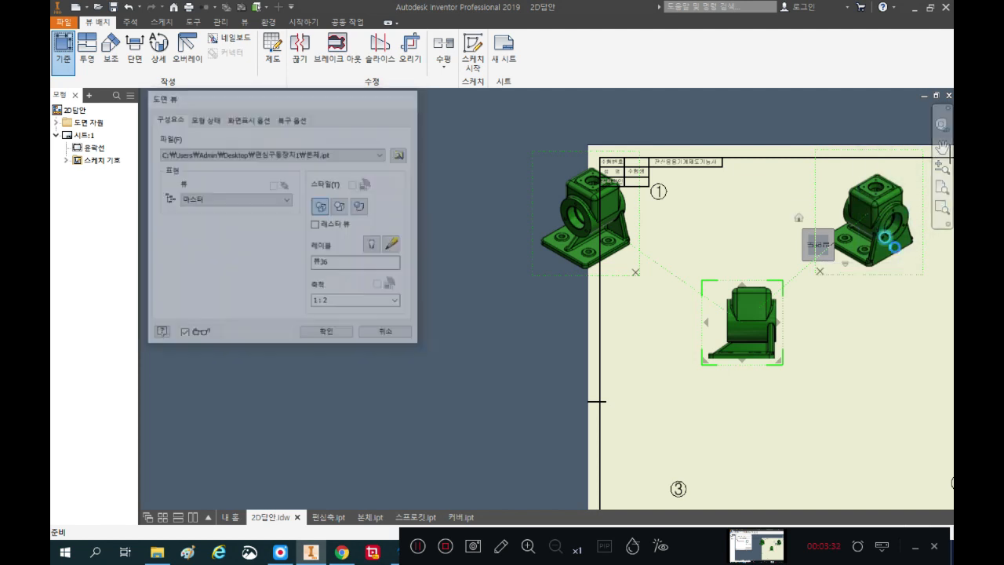
Step: Set both projected isometric views of the body to the shaded display style
middle_drag(734, 247, 585, 230)
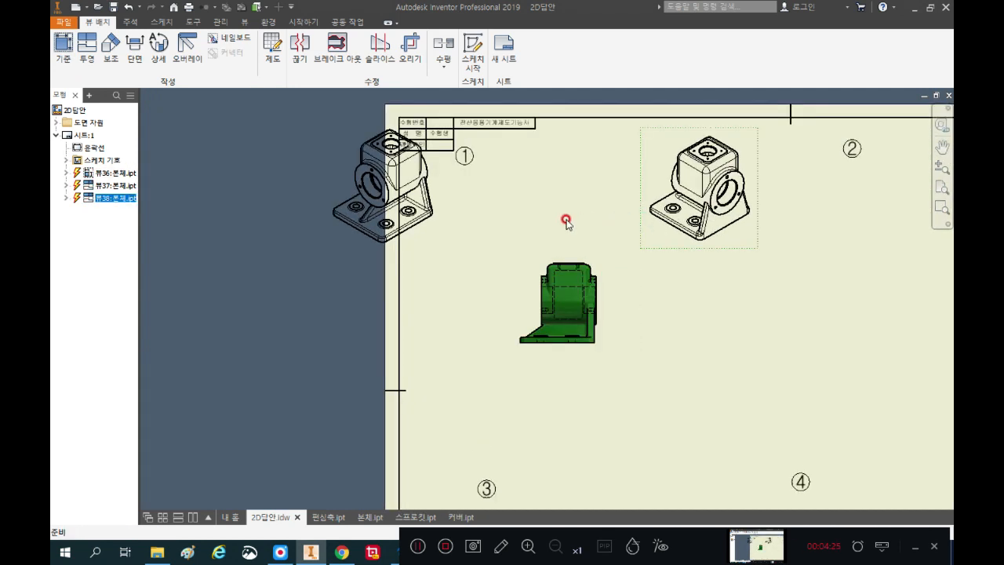
double_click(701, 184)
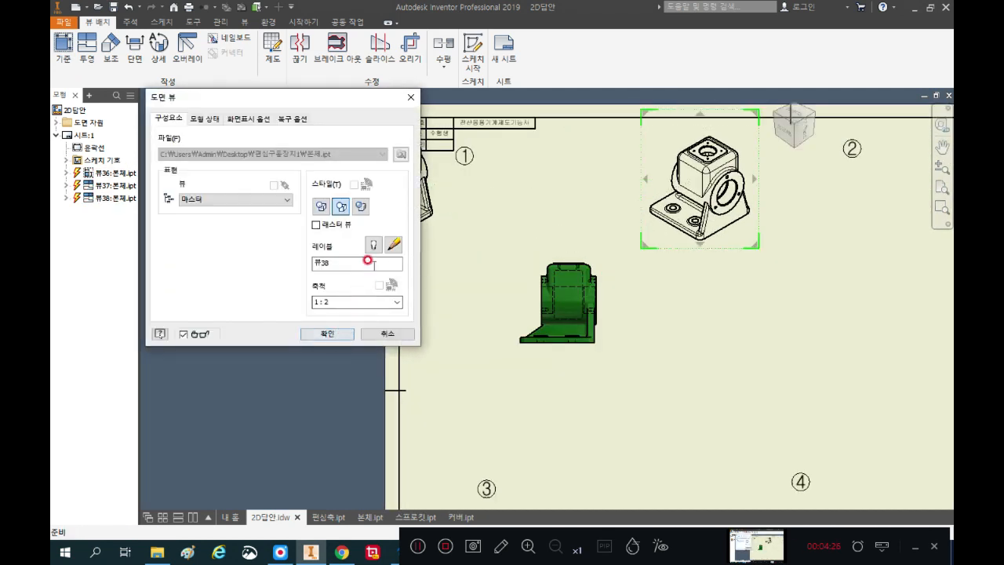
click(327, 333)
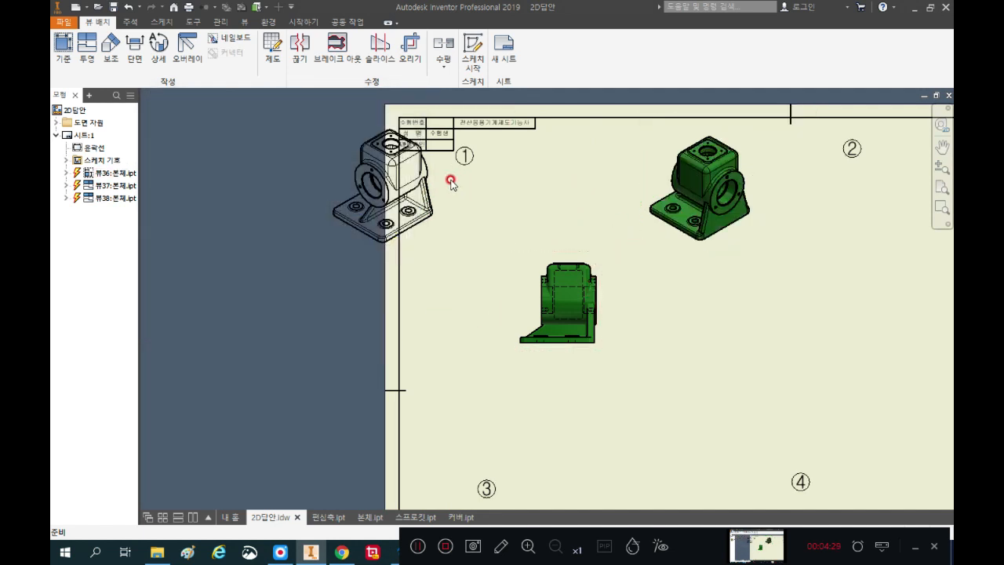
right_click(351, 179)
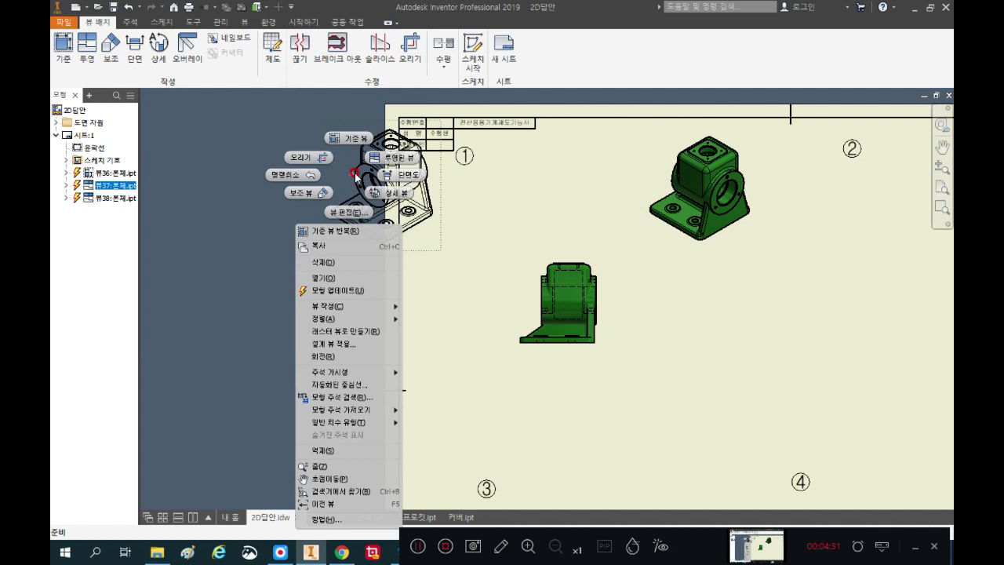
click(350, 213)
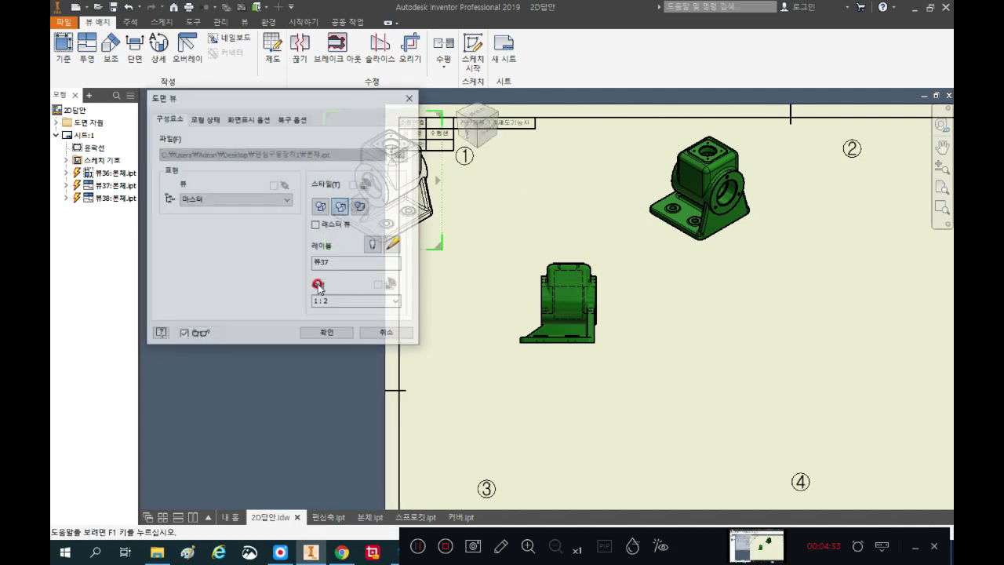
click(360, 206)
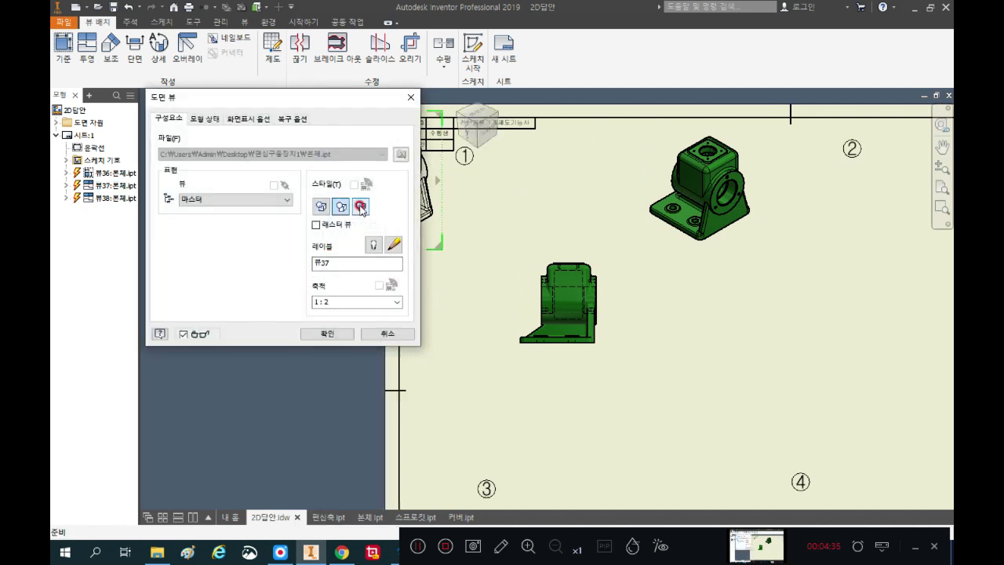
click(334, 334)
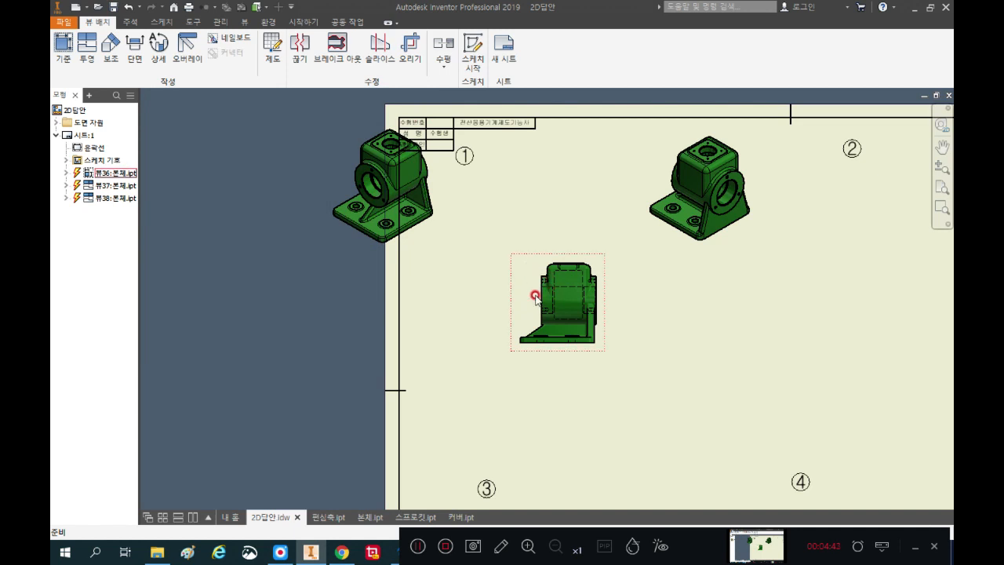
Step: Suppress the body's base view and move the two isometric views side by side below the number 1 symbol
right_click(527, 304)
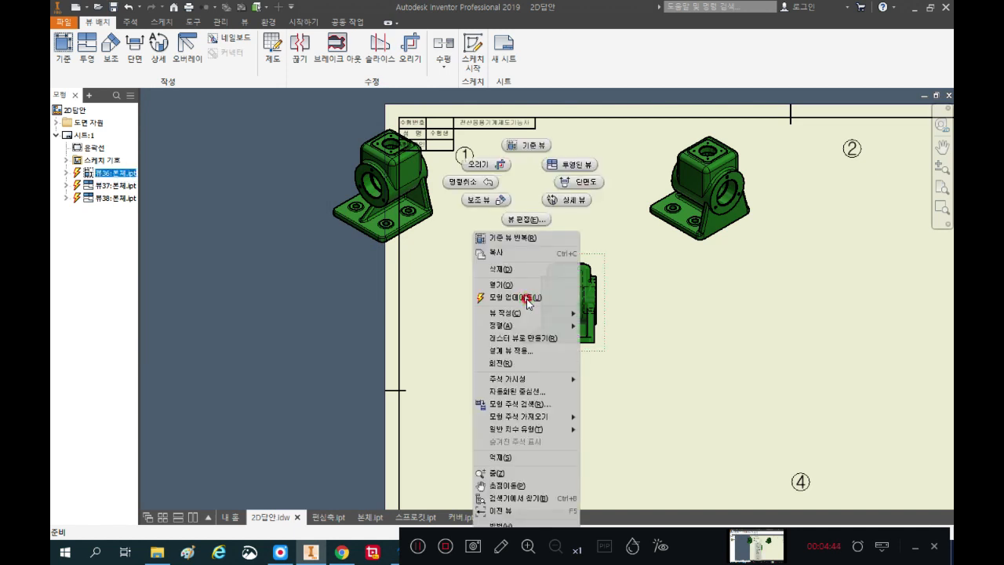
click(531, 458)
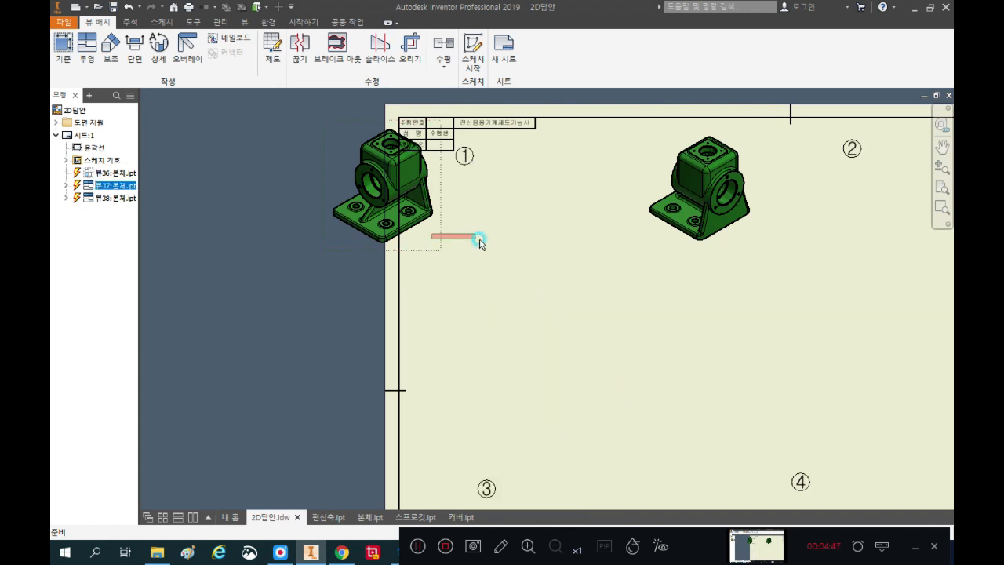
drag(441, 253, 512, 301)
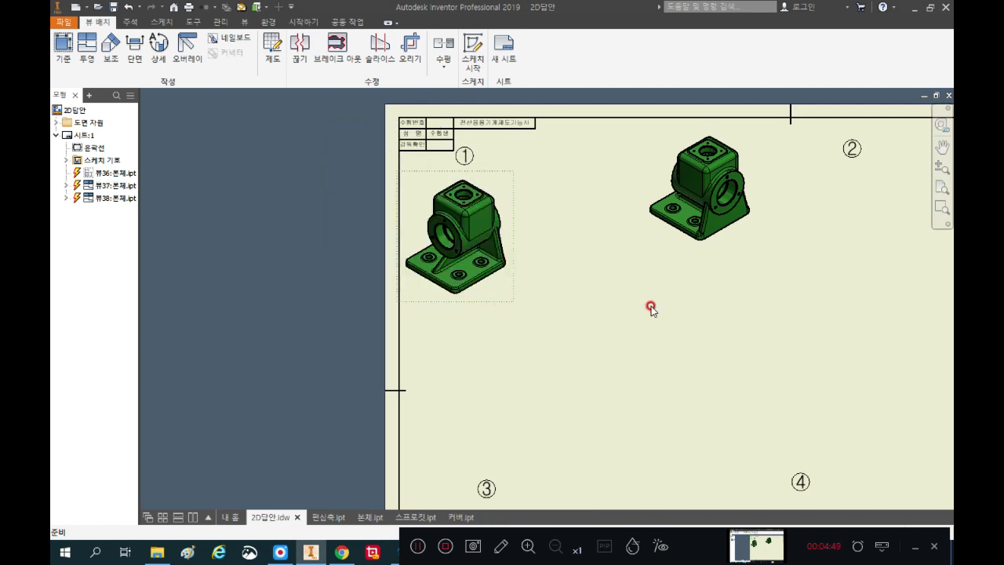
mouse_move(638, 251)
mouse_down()
mouse_move(531, 287)
mouse_move(525, 306)
mouse_move(520, 289)
mouse_up()
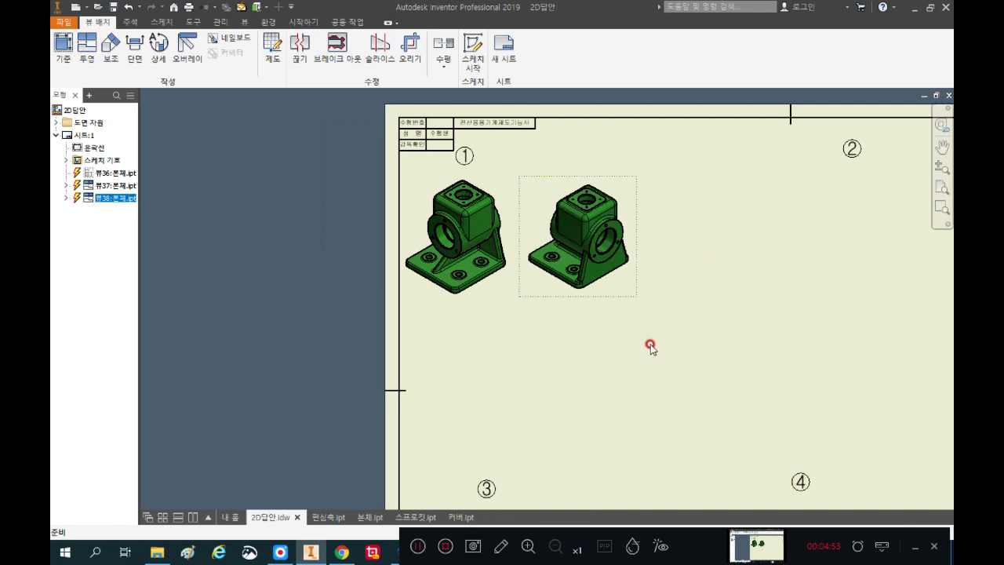
Step: Examine the two shaded isometric views of the body up close
scroll(522, 252, up, 3)
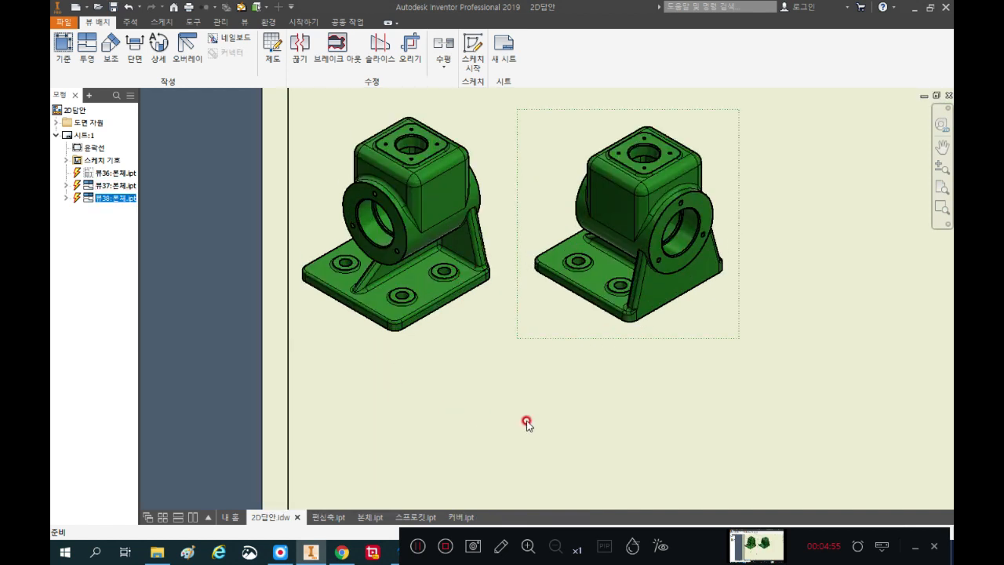
mouse_move(758, 390)
middle_down()
mouse_move(690, 417)
mouse_move(690, 428)
middle_up()
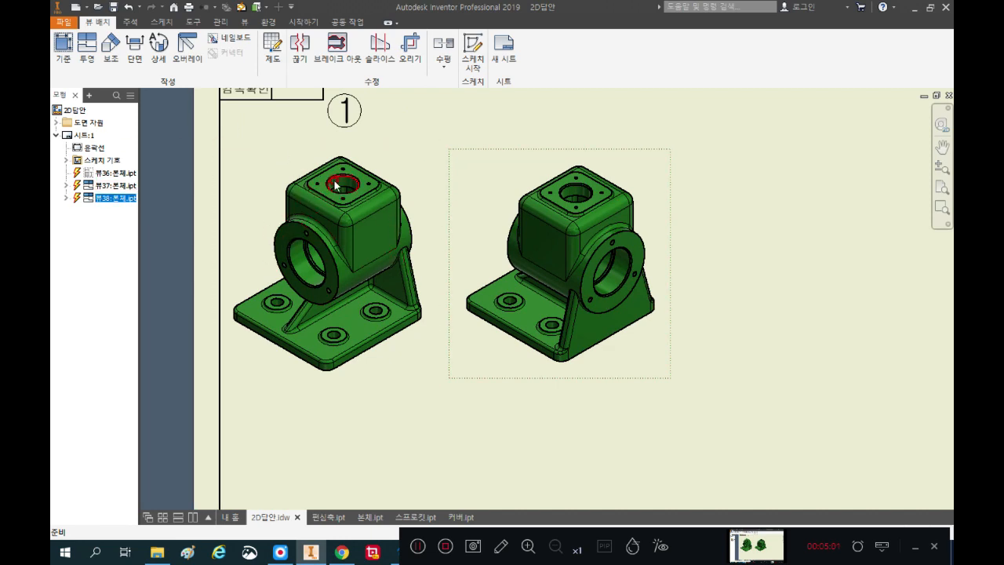
scroll(377, 210, down, 3)
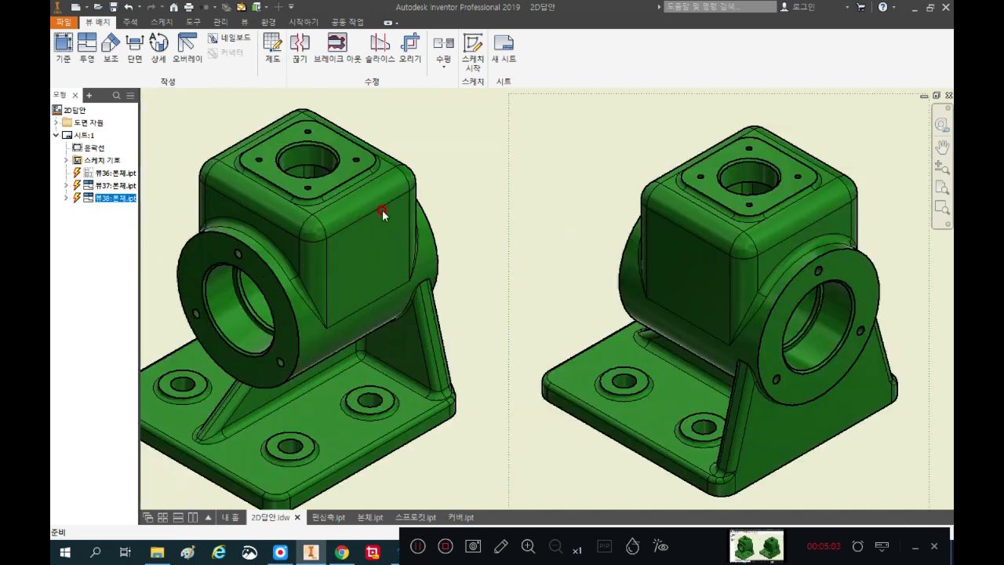
scroll(356, 229, up, 2)
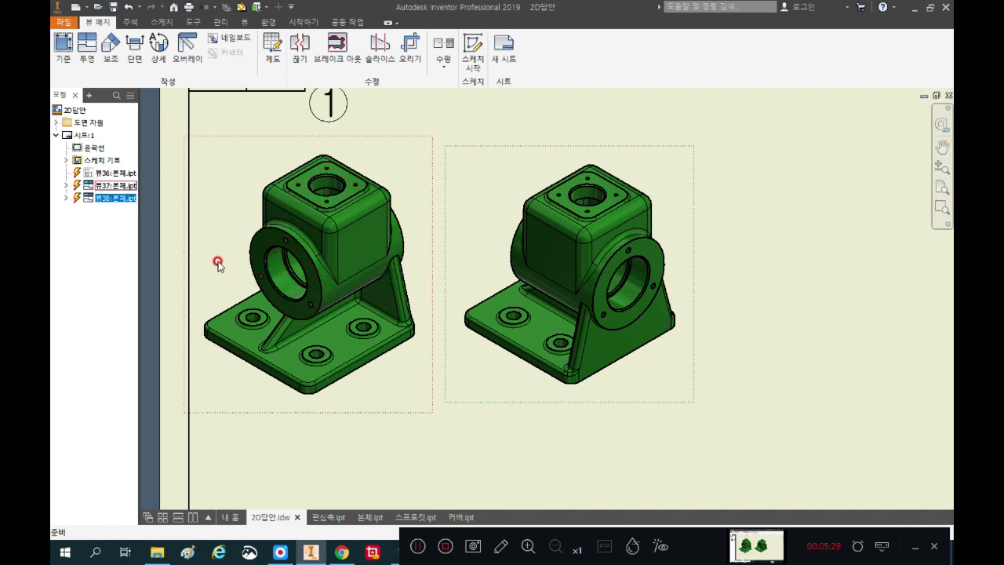
Step: Align the second isometric view of the body horizontally with the isometric view below the number 1 symbol
click(751, 257)
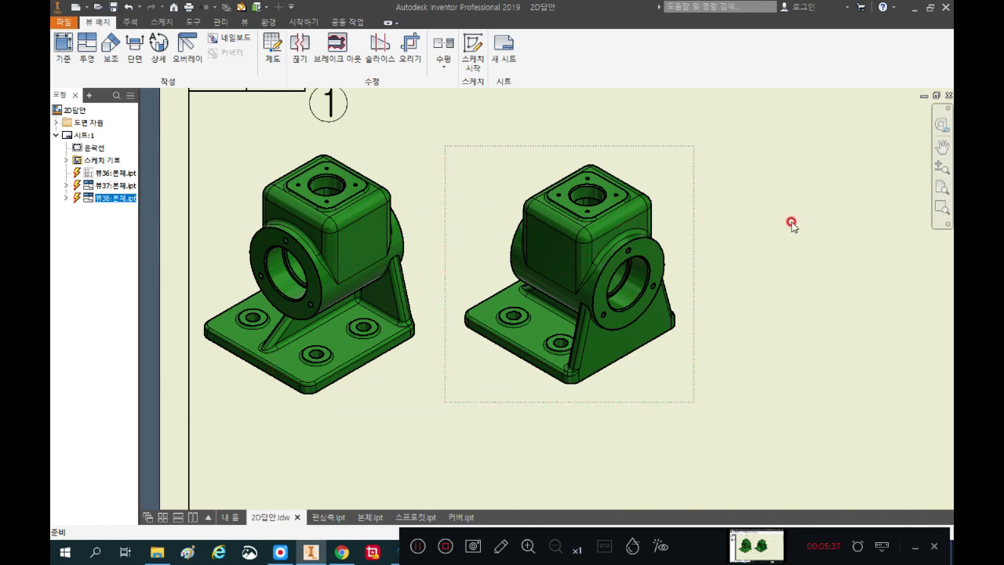
scroll(319, 261, up, 2)
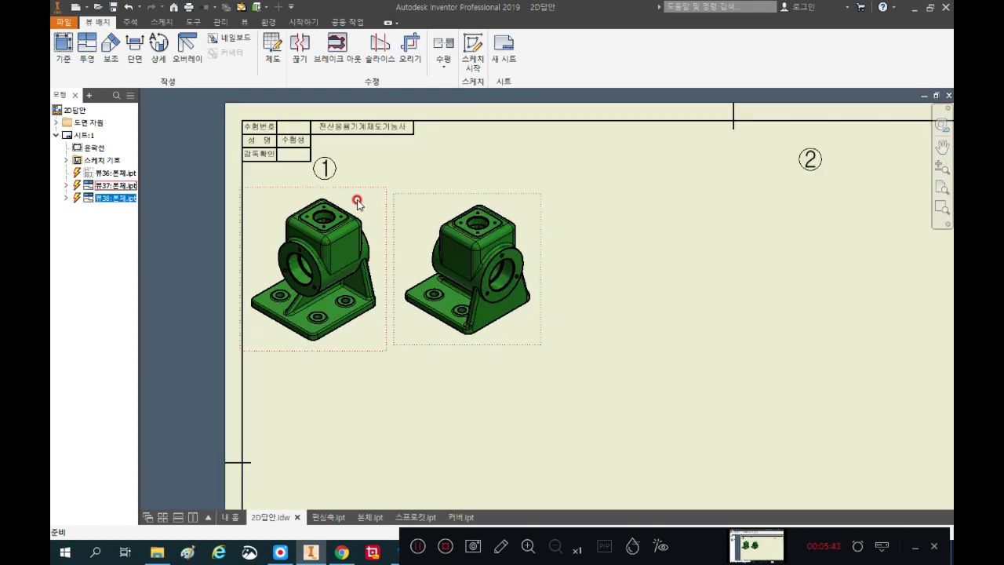
right_click(418, 213)
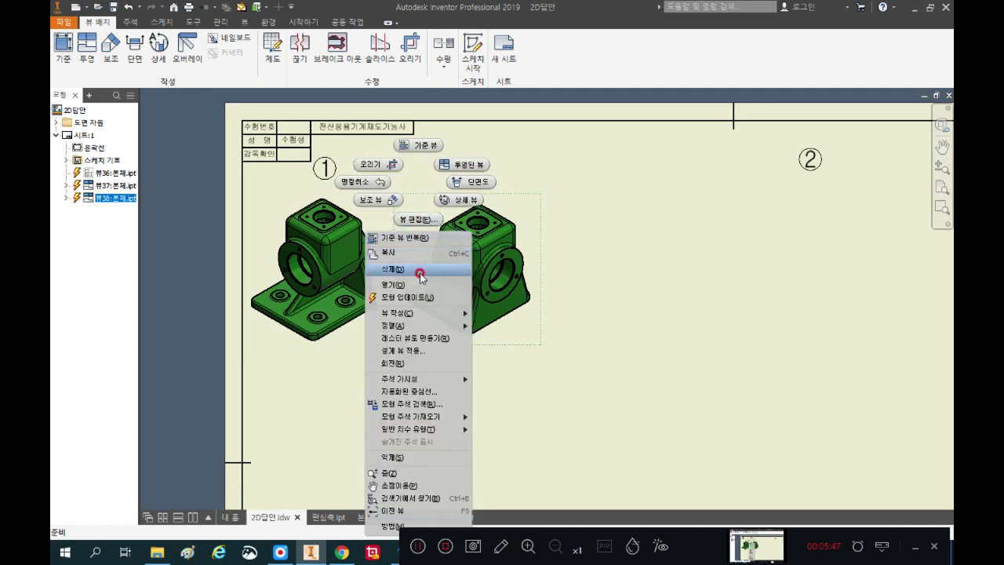
mouse_move(414, 326)
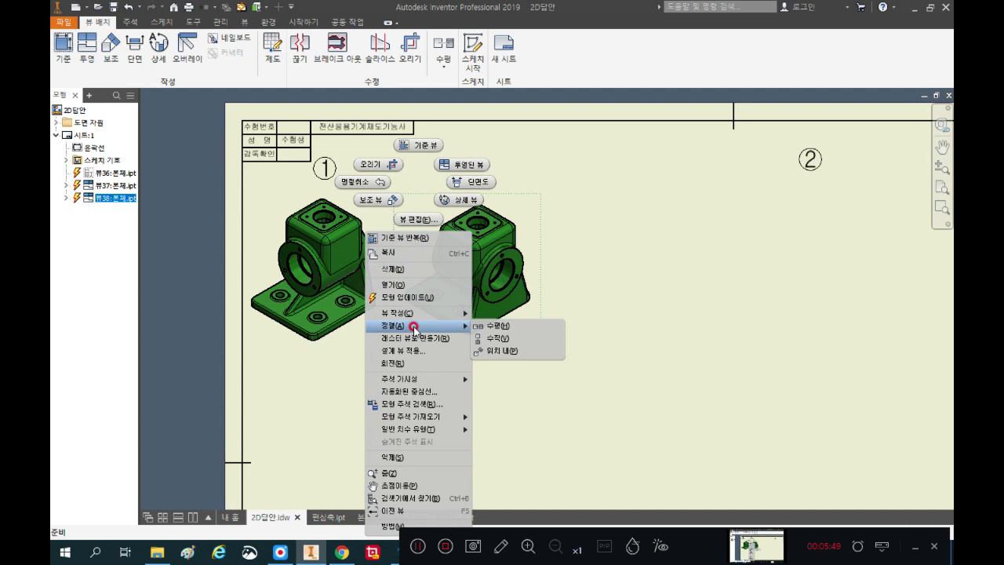
click(505, 325)
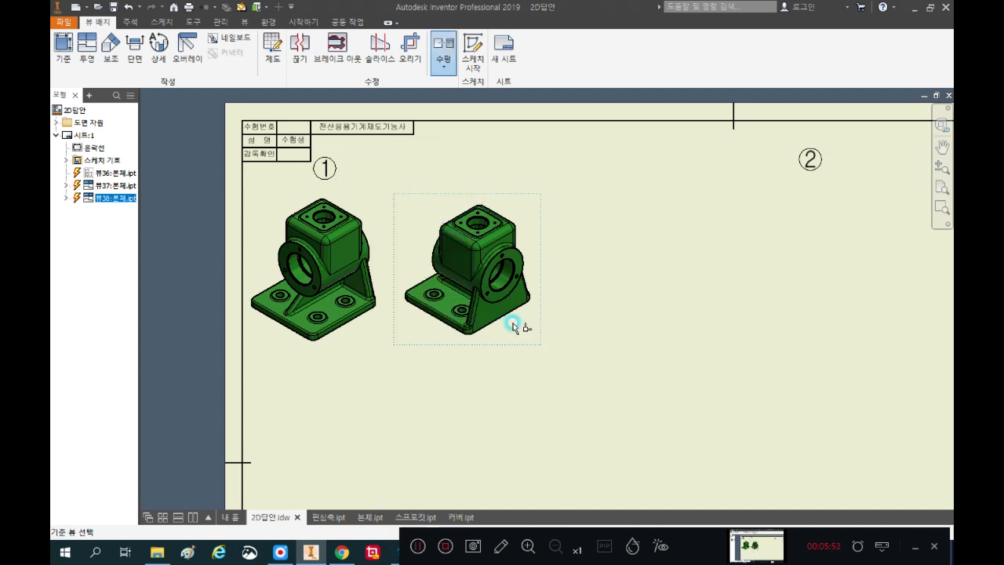
click(266, 209)
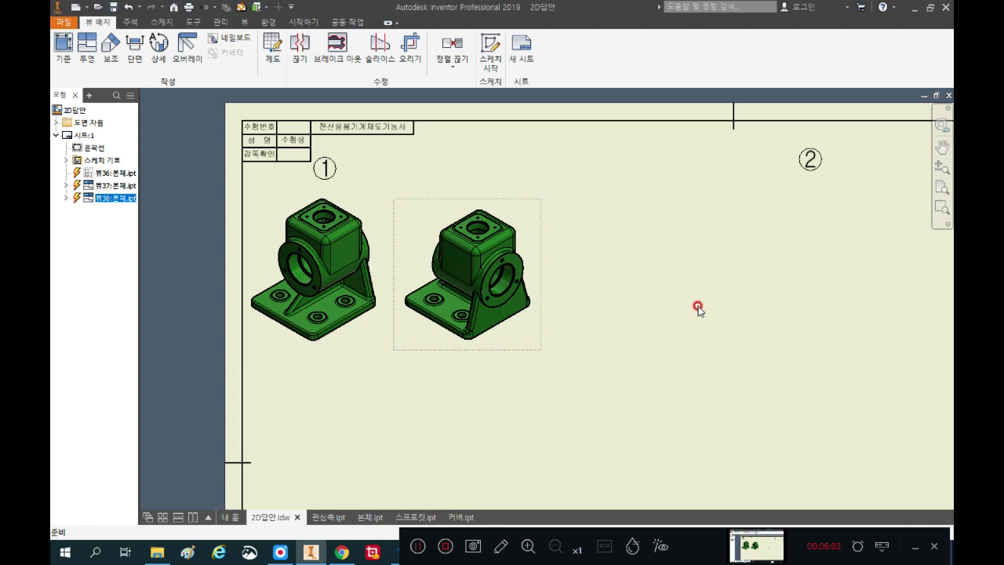
scroll(324, 259, up, 3)
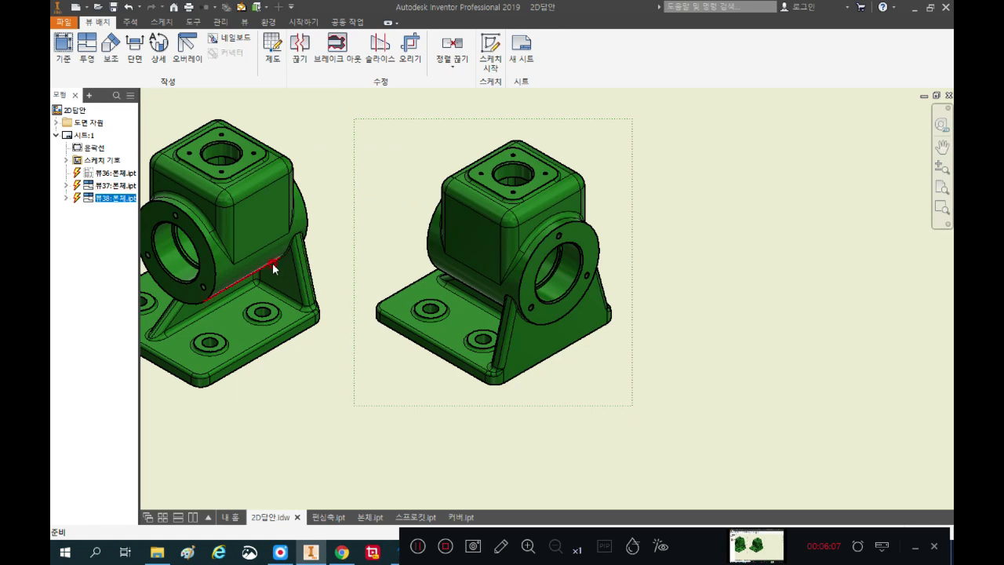
scroll(276, 261, down, 3)
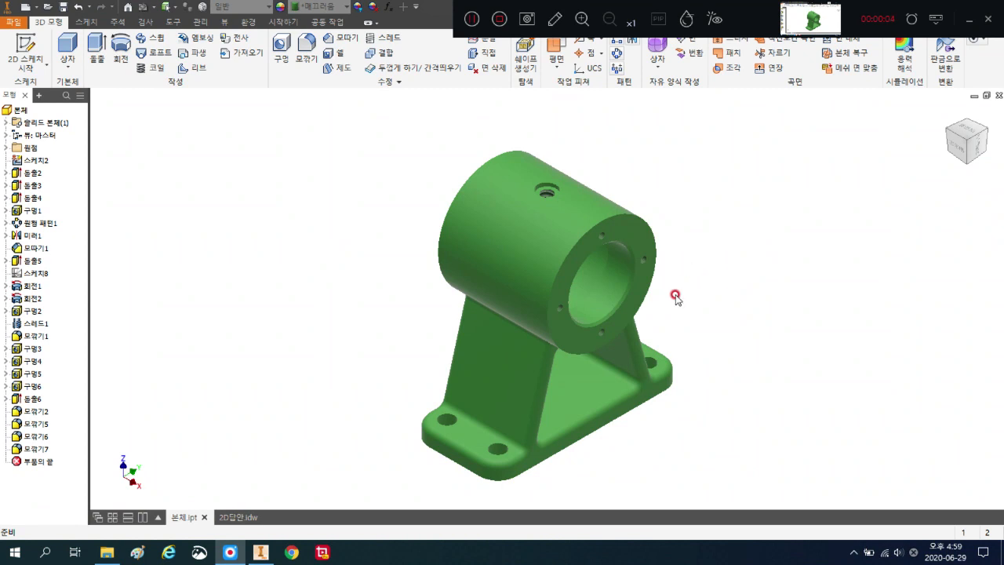
Step: Examine the bearing-housing body model from several angles, including its bore, the underside recess of its base and the threaded hole between the ribs
shift+middle_drag(703, 323, 878, 325)
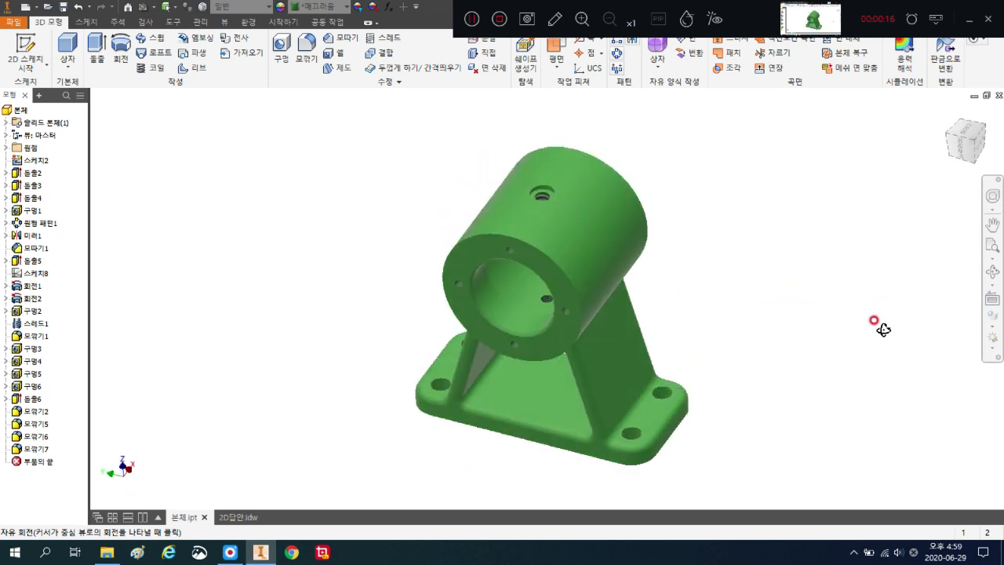
mouse_move(987, 137)
mouse_down()
mouse_move(870, 185)
mouse_move(913, 173)
mouse_move(996, 184)
mouse_move(966, 131)
mouse_move(969, 143)
mouse_up()
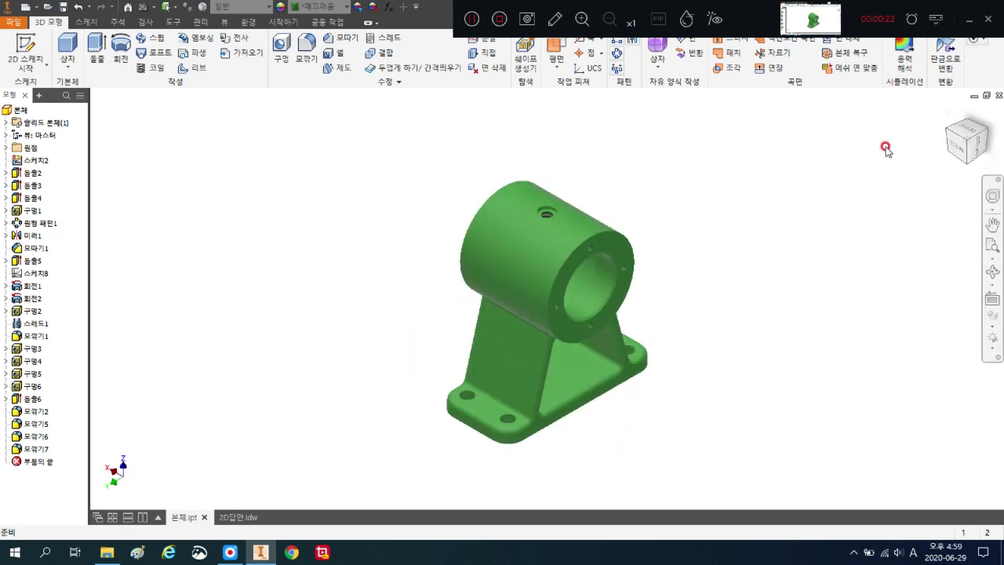
key(F4)
drag(764, 247, 624, 264)
key(Escape)
scroll(560, 310, up, 3)
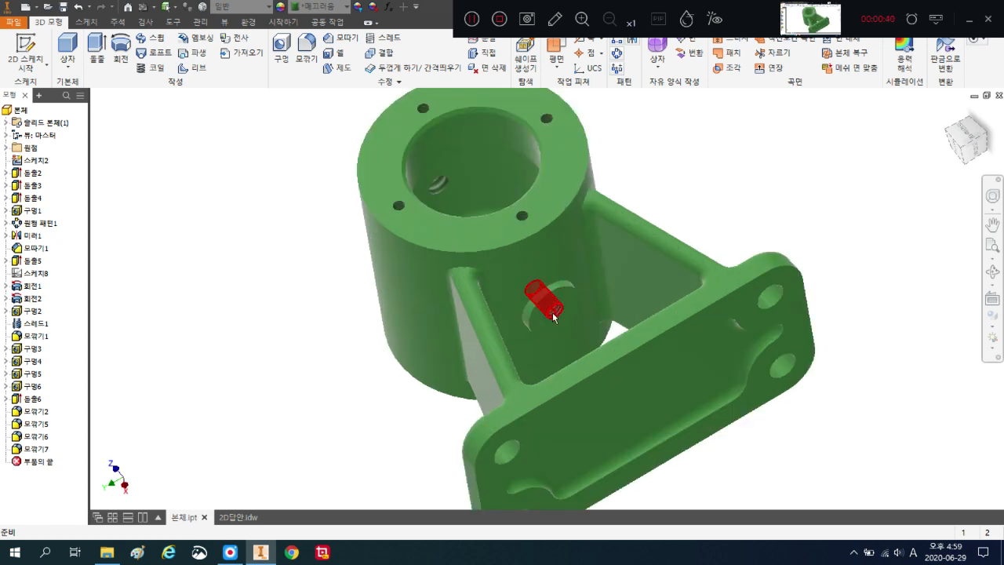
mouse_move(814, 344)
shift+middle_down()
mouse_move(813, 333)
mouse_move(826, 329)
shift+middle_up()
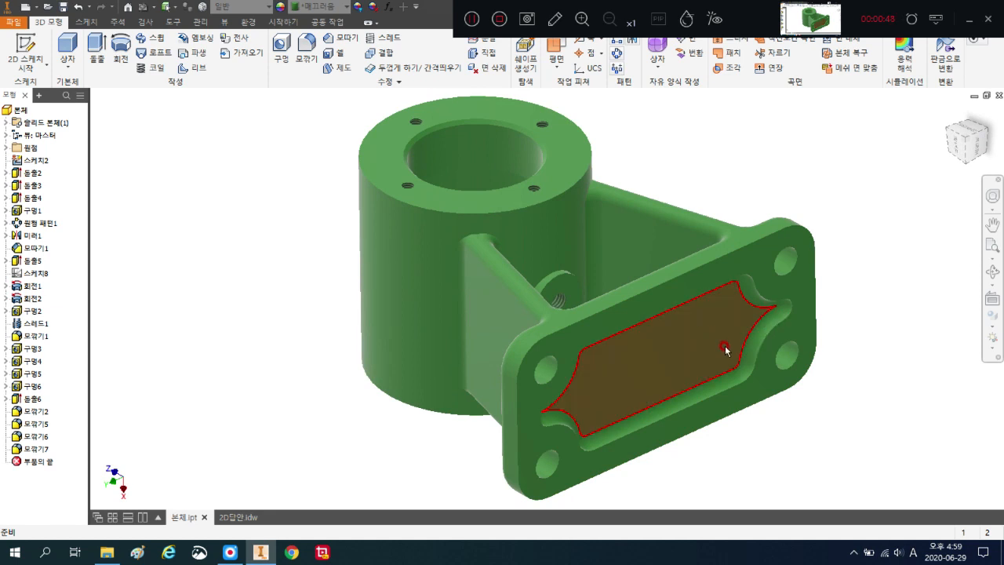
shift+middle_drag(887, 386, 889, 411)
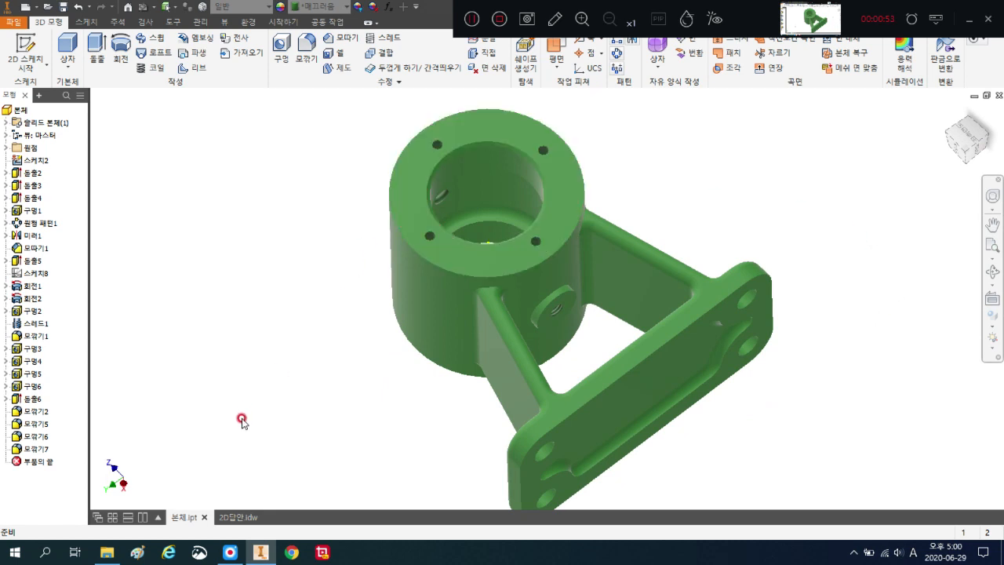
Step: In 2D답안.idw, start a 1:1 shaded base view of 본체.ipt without hidden lines, turned square to its side and placed below the number 1 symbol
click(238, 516)
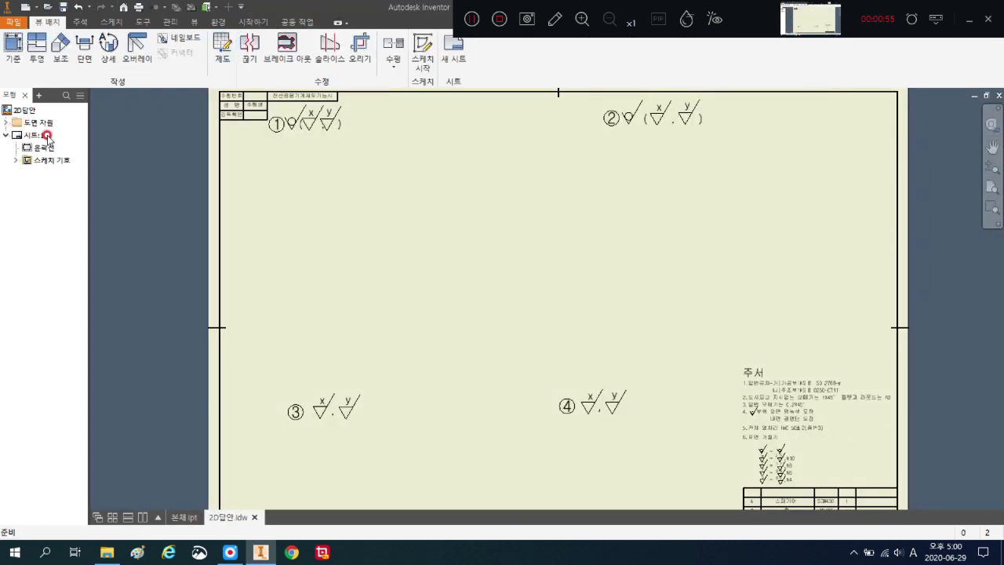
click(14, 48)
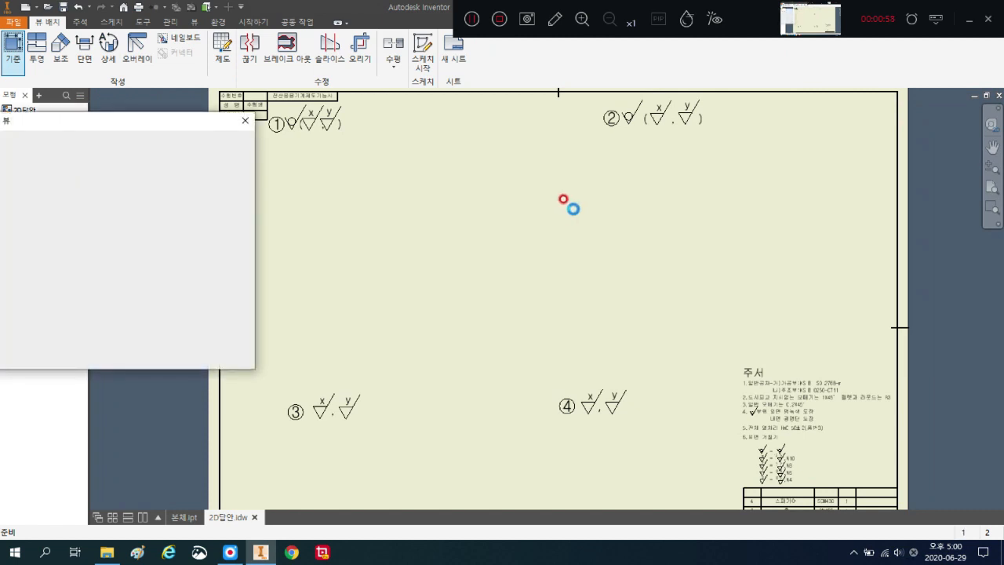
click(623, 208)
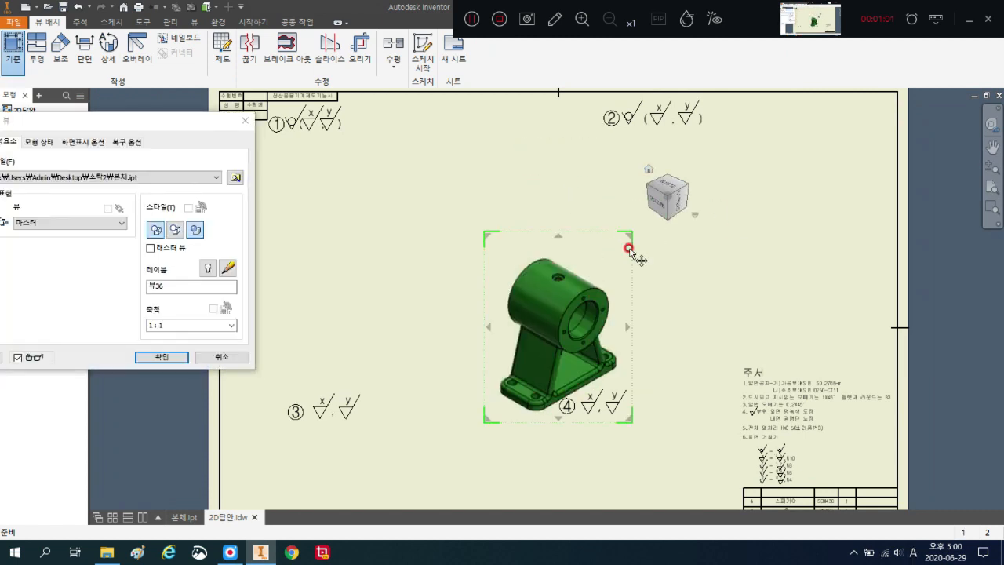
click(657, 206)
drag(571, 330, 389, 267)
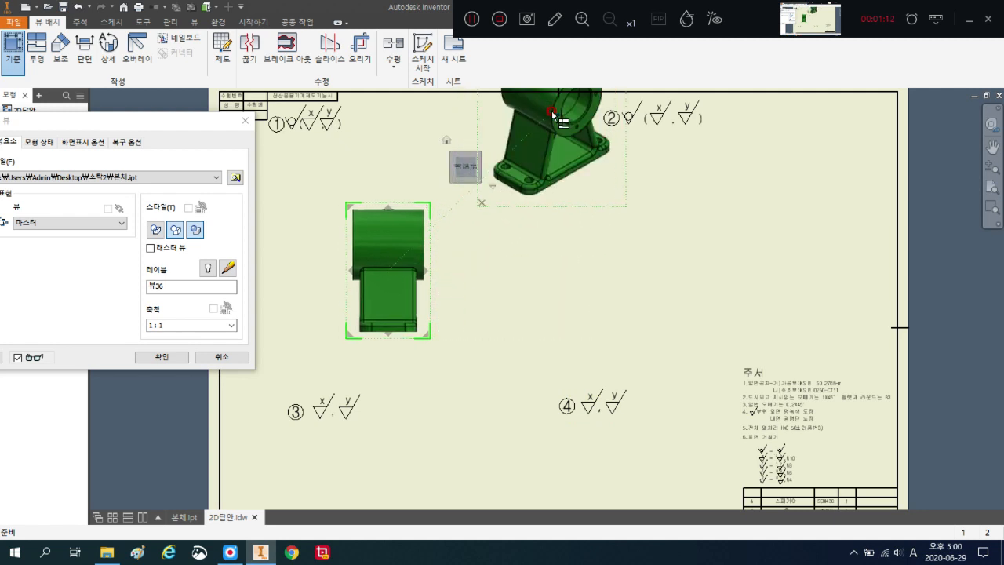
Step: Project two isometric views from the base view, one to its upper right and one to its lower right, and create them
click(553, 114)
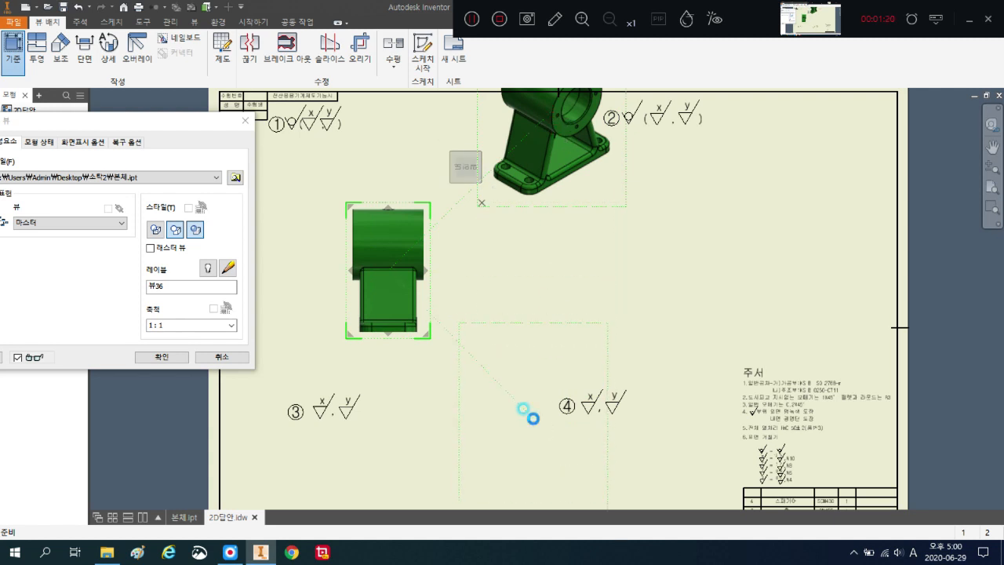
click(533, 421)
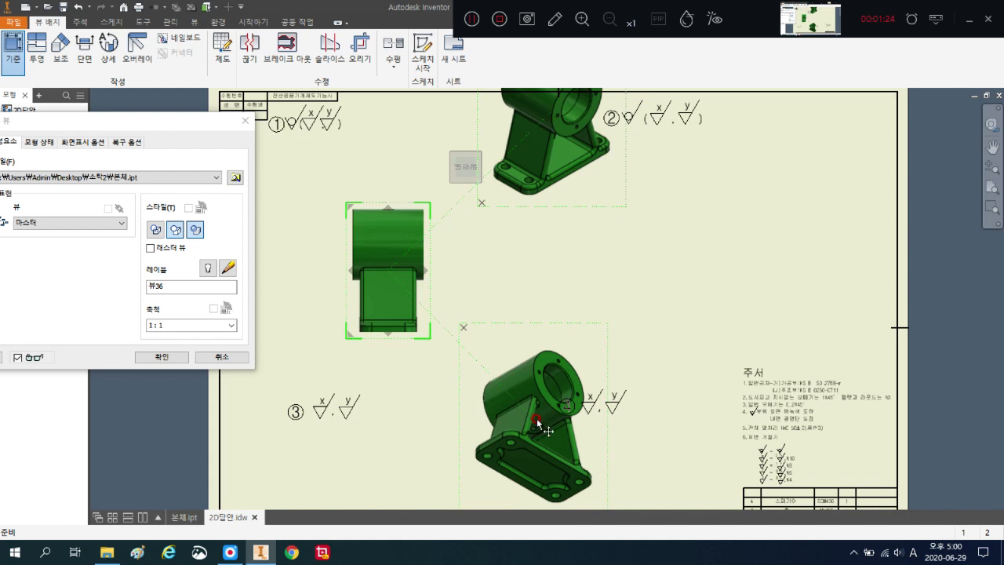
right_click(540, 259)
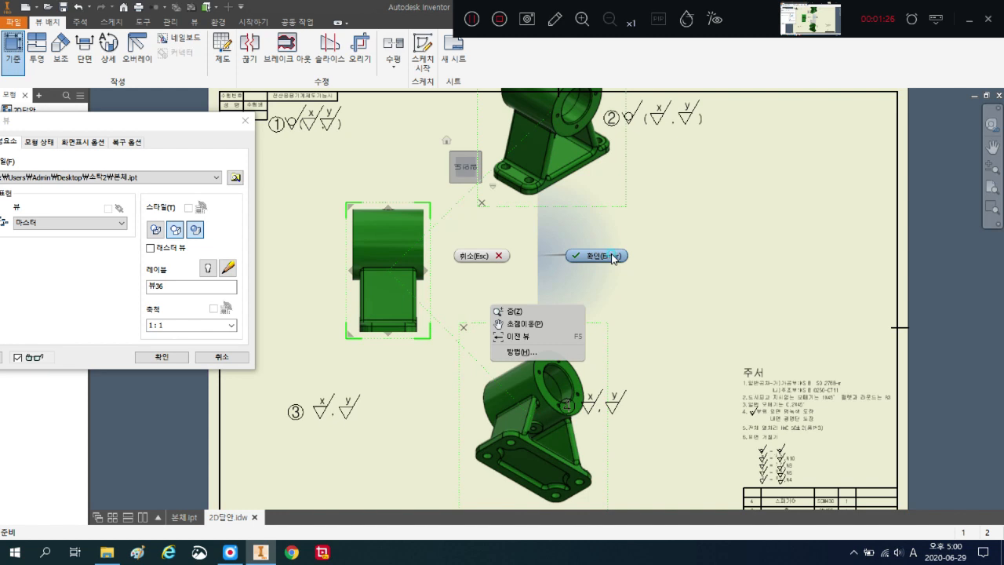
click(612, 256)
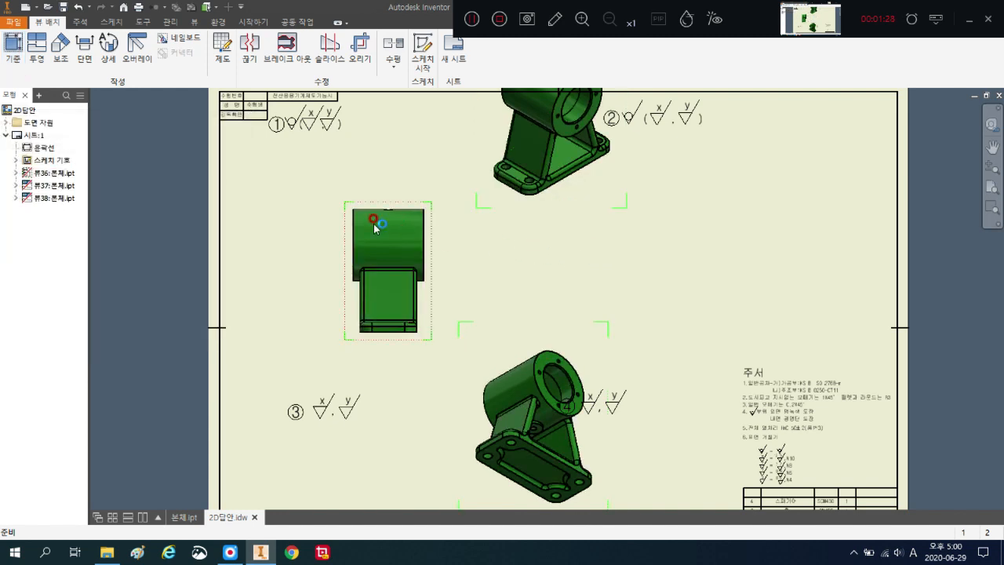
Step: Suppress the housing's base view and move its two isometric views side by side below the number 1 symbol
scroll(397, 235, down, 5)
scroll(352, 157, up, 2)
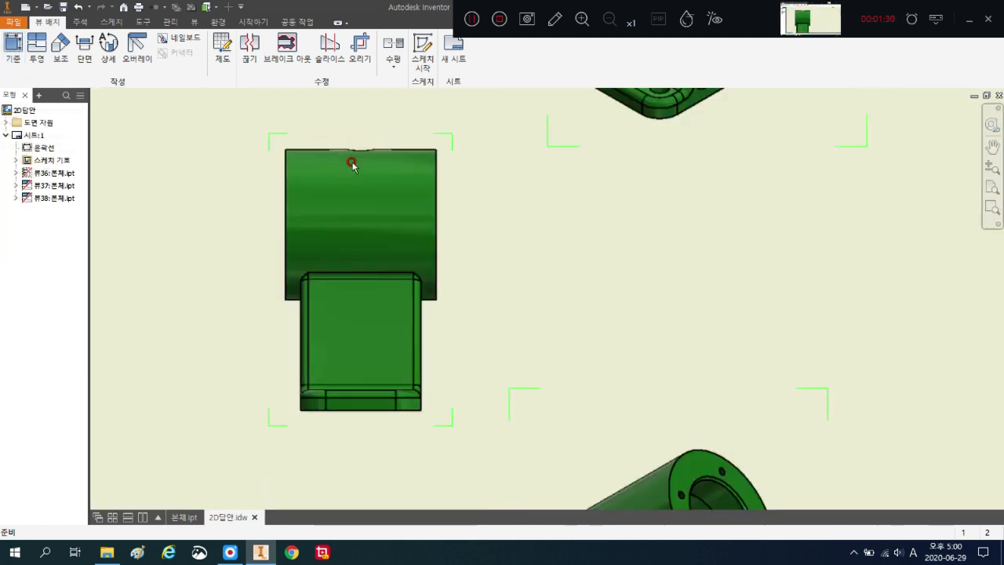
right_click(307, 142)
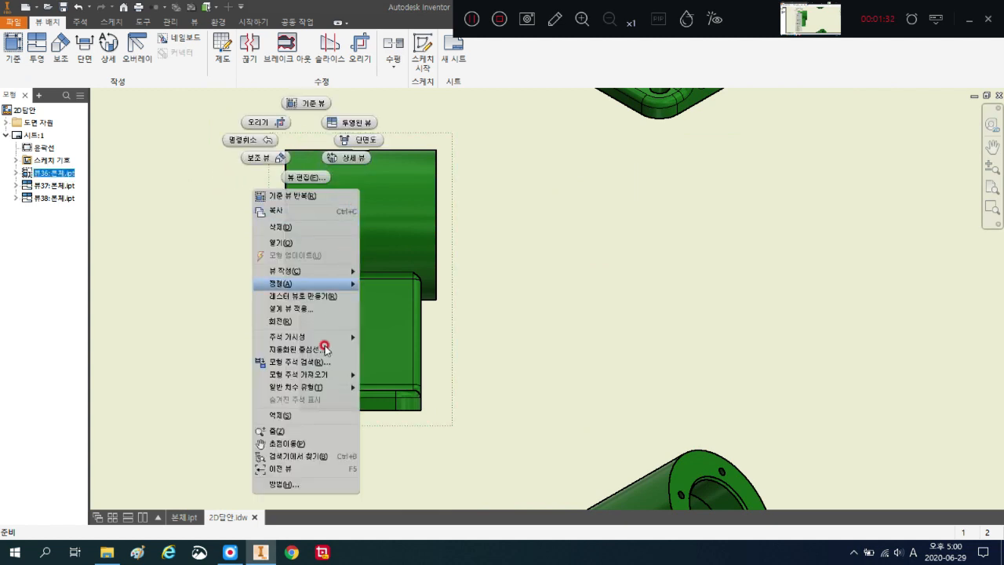
click(312, 415)
scroll(330, 336, up, 5)
mouse_move(379, 285)
mouse_down()
mouse_move(259, 336)
mouse_move(285, 327)
mouse_up()
click(373, 368)
drag(373, 369, 329, 266)
Step: Examine the two shaded isometric views of the housing up close, including the underside recess, ribs and bore
scroll(306, 308, up, 3)
scroll(417, 349, up, 5)
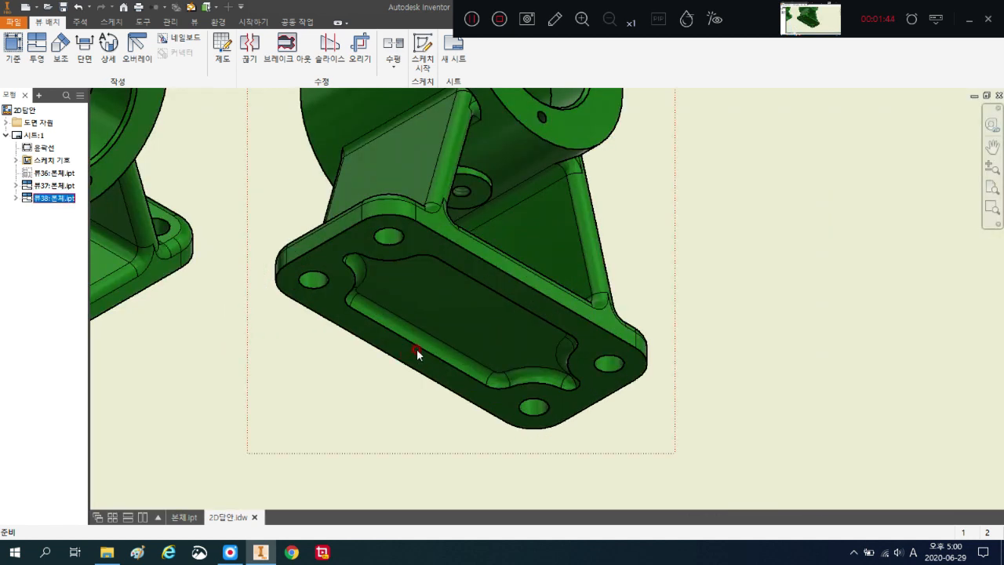
scroll(408, 338, down, 4)
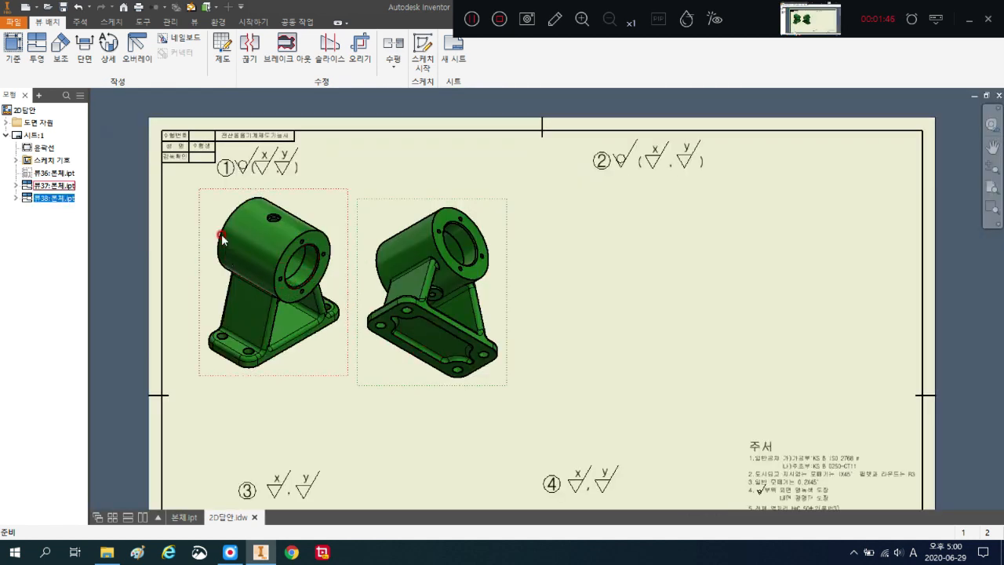
scroll(275, 221, up, 3)
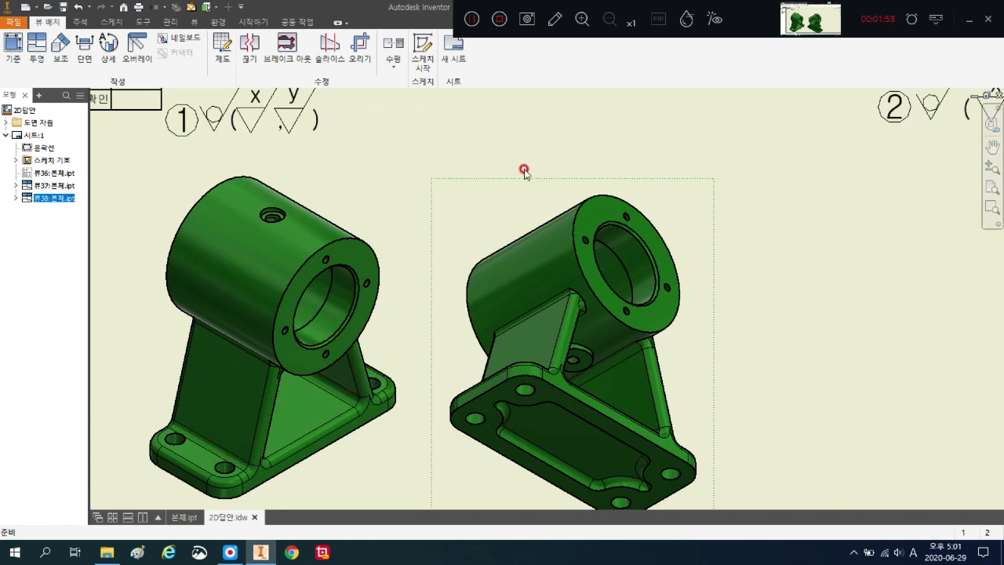
scroll(519, 171, down, 3)
scroll(549, 294, up, 4)
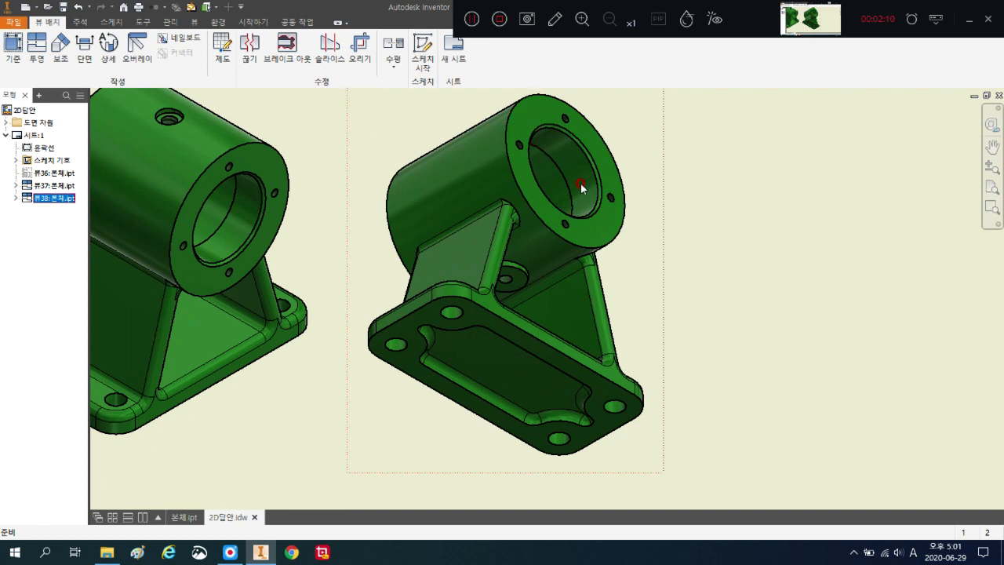
scroll(581, 183, down, 3)
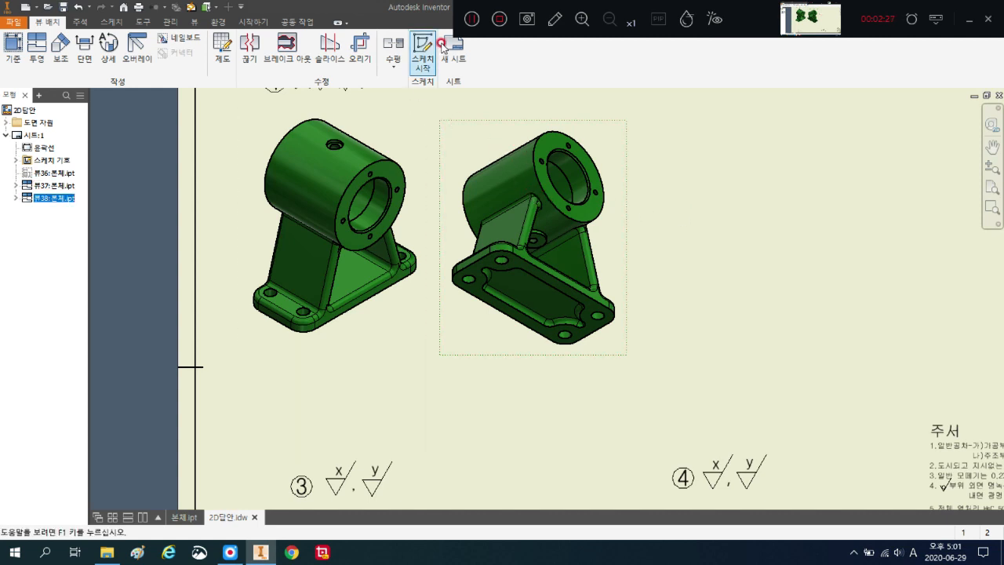
Step: Align the underside isometric view of the housing horizontally with the isometric view beside it
right_click(463, 150)
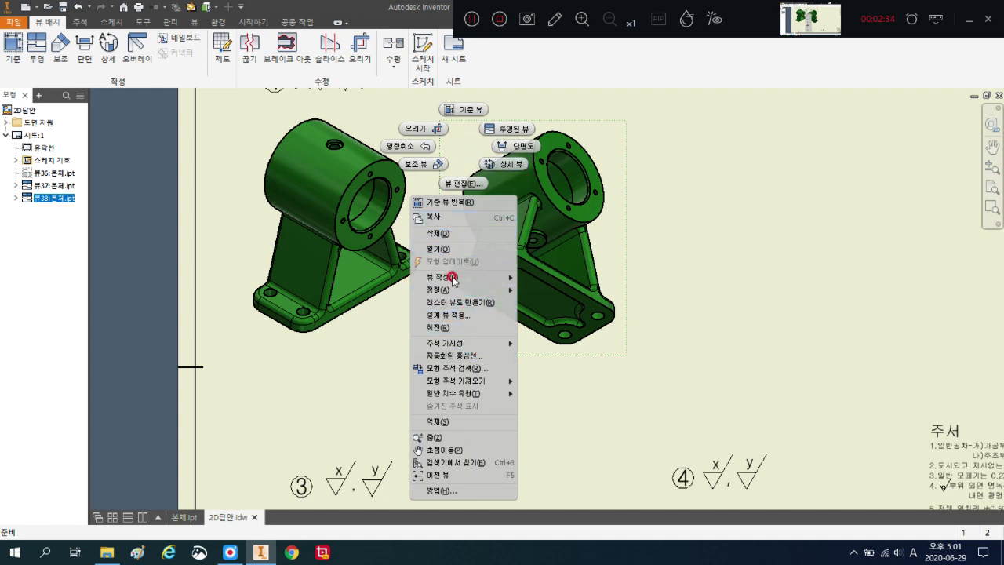
mouse_move(447, 290)
click(539, 290)
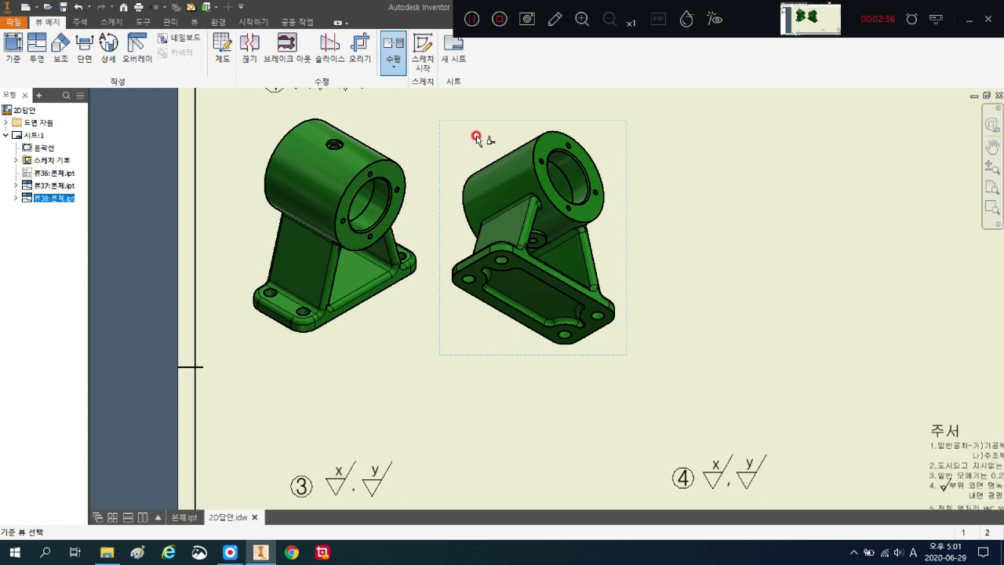
click(397, 132)
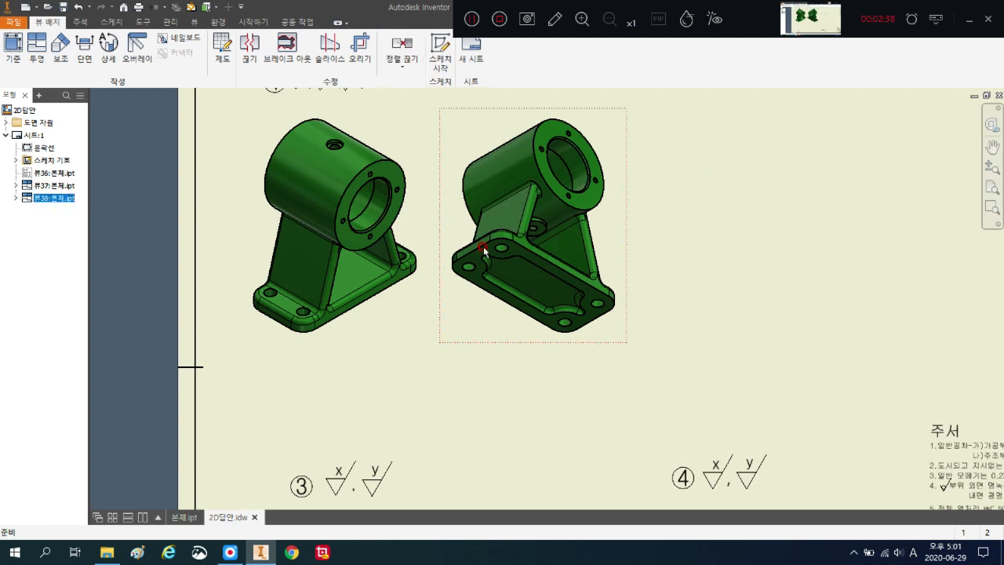
scroll(470, 247, down, 3)
scroll(439, 242, up, 4)
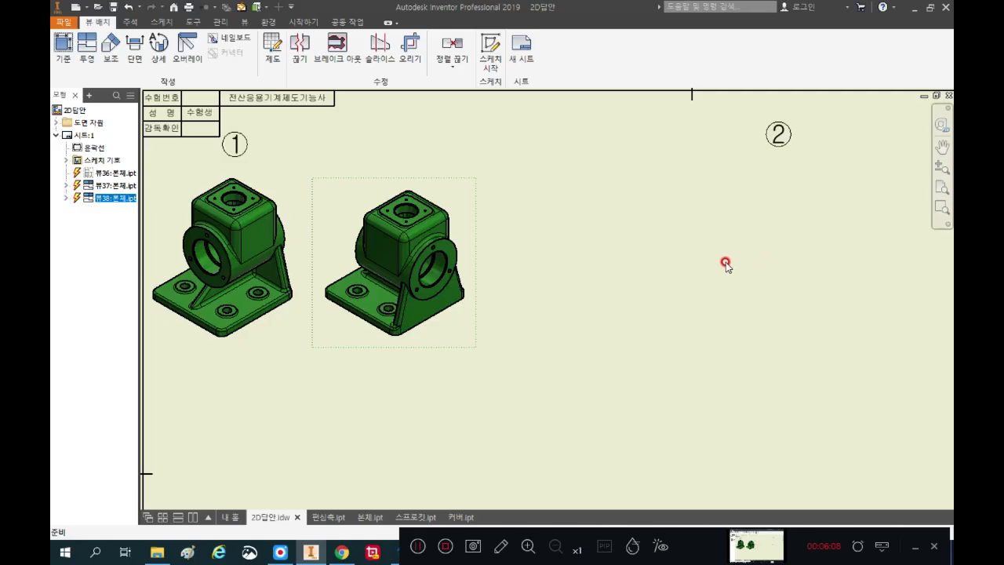
Step: Start a base view of the cover part 커버.ipt at 2:1 scale and position it just below the number 2 symbol
scroll(600, 225, down, 2)
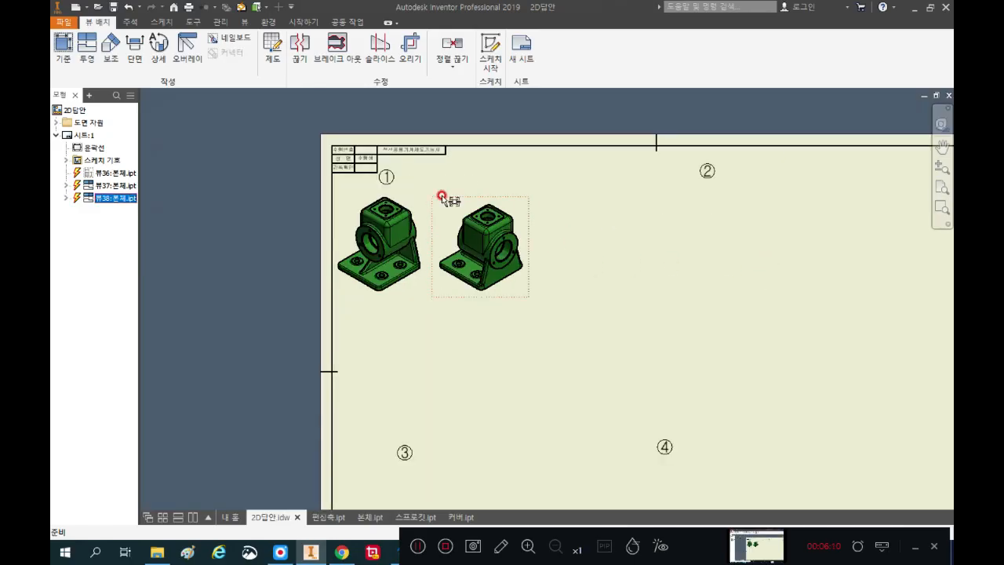
click(63, 47)
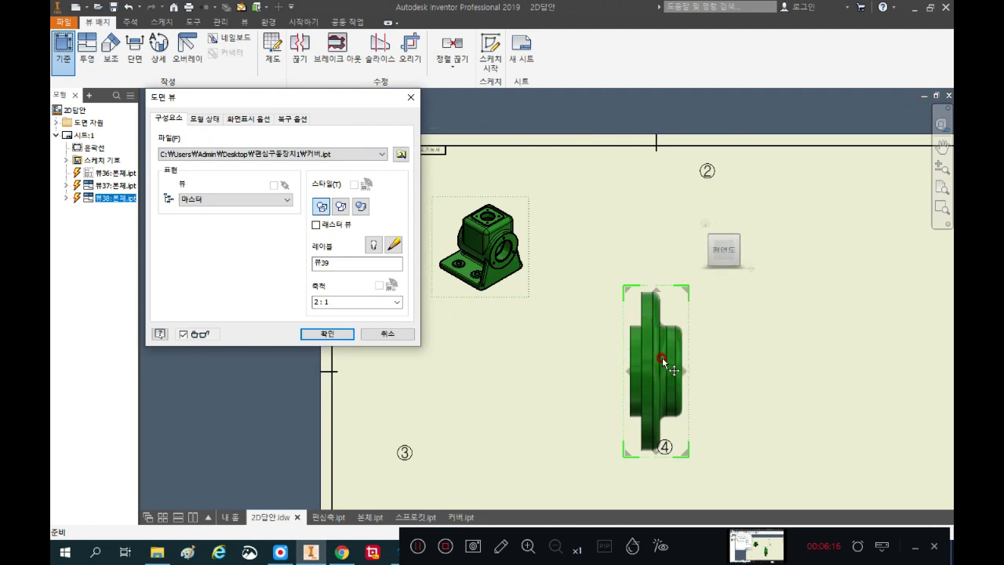
scroll(517, 358, down, 2)
drag(637, 370, 666, 322)
scroll(711, 296, up, 3)
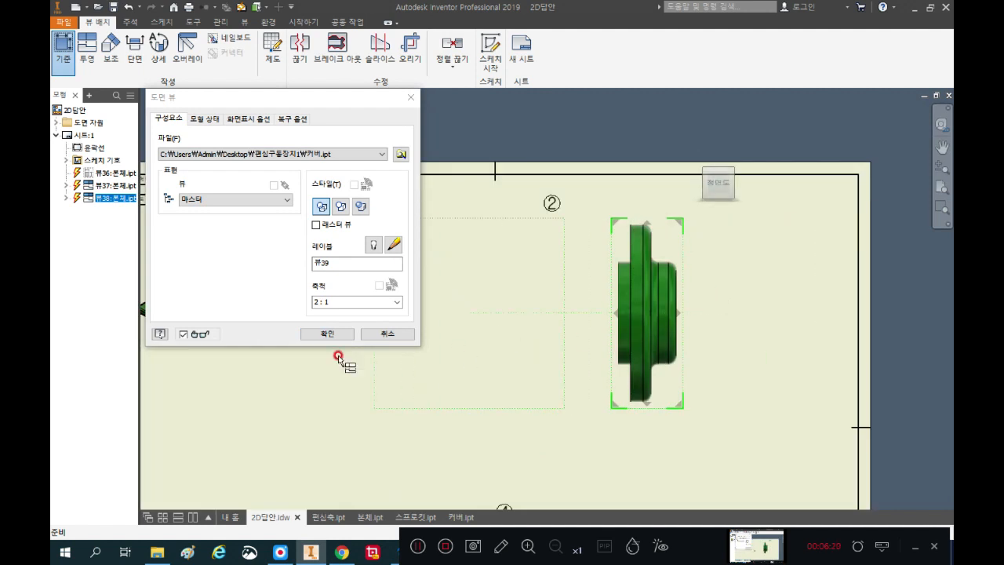
scroll(610, 300, down, 2)
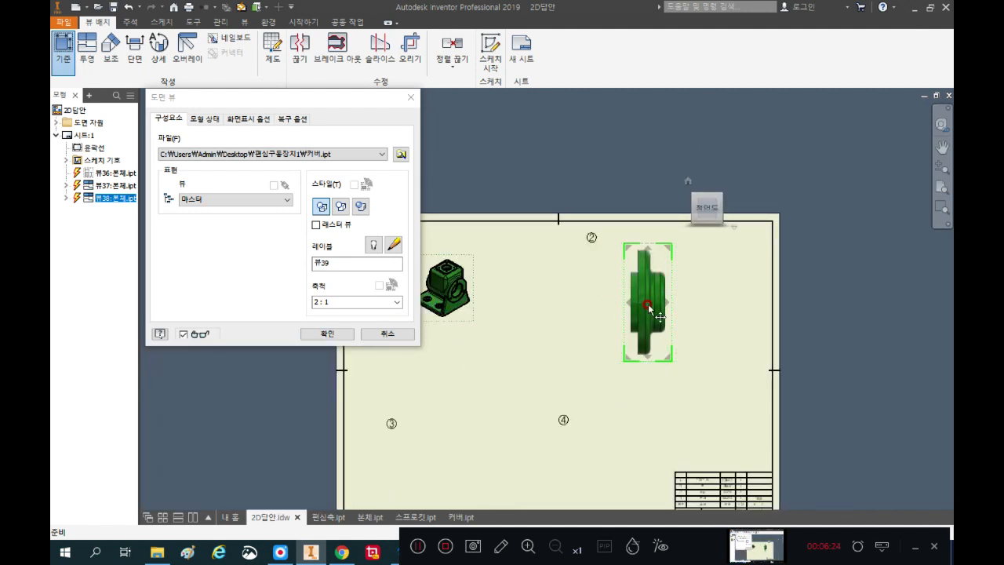
drag(648, 306, 617, 306)
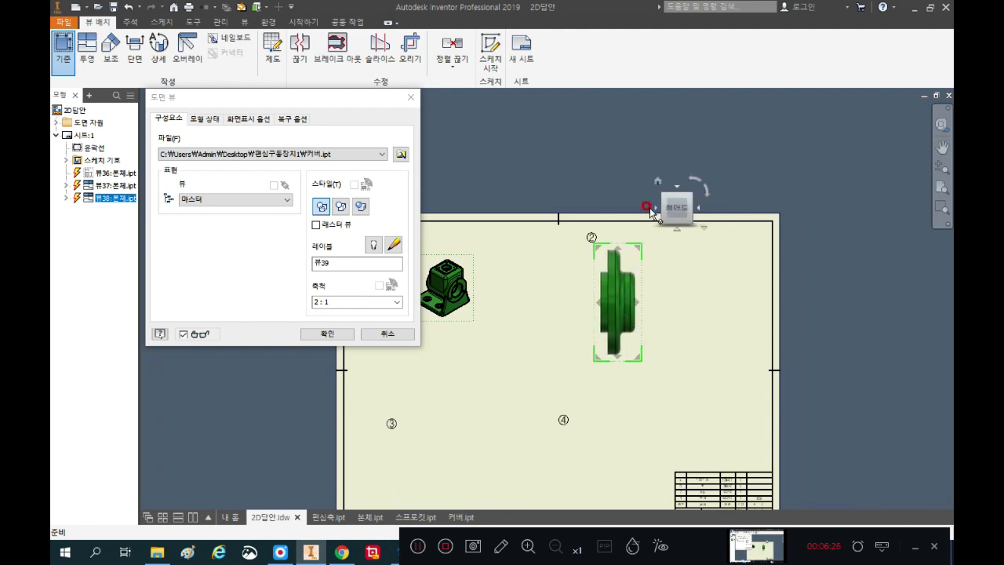
Step: Reorient the cover's base view through the isometric orientation to an edge-on face, and move it down and to the right of number 2
click(656, 181)
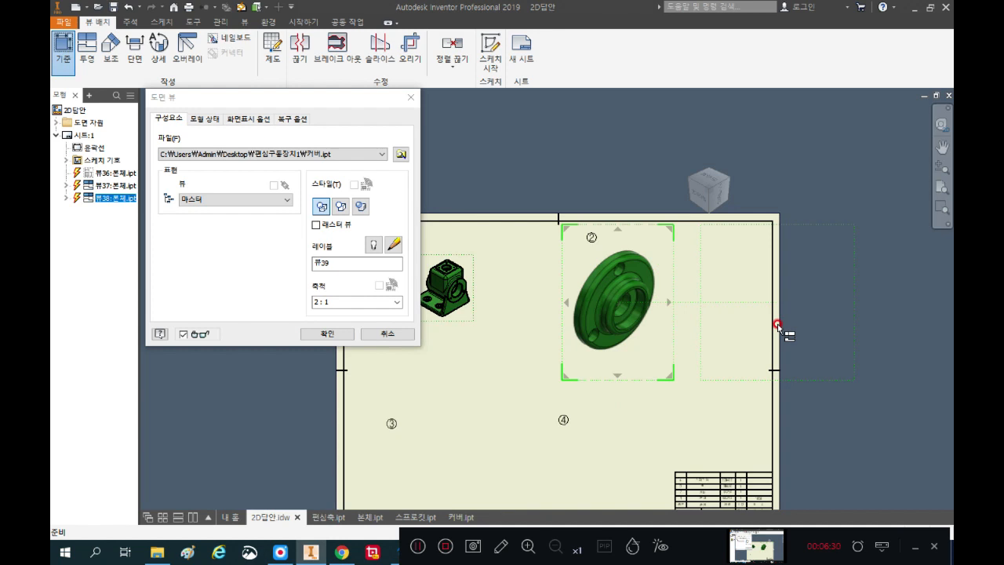
click(694, 197)
scroll(606, 285, up, 3)
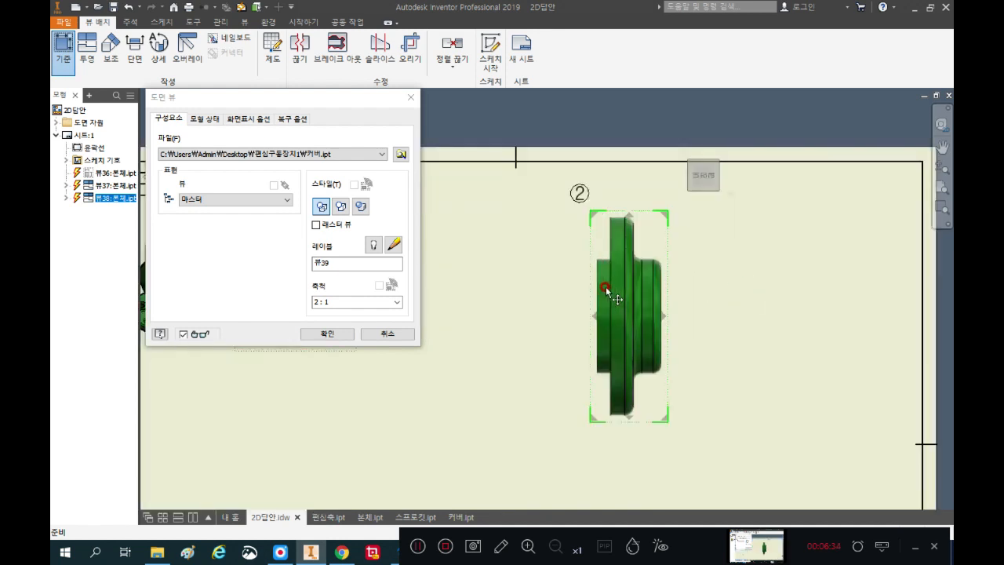
drag(653, 408, 740, 475)
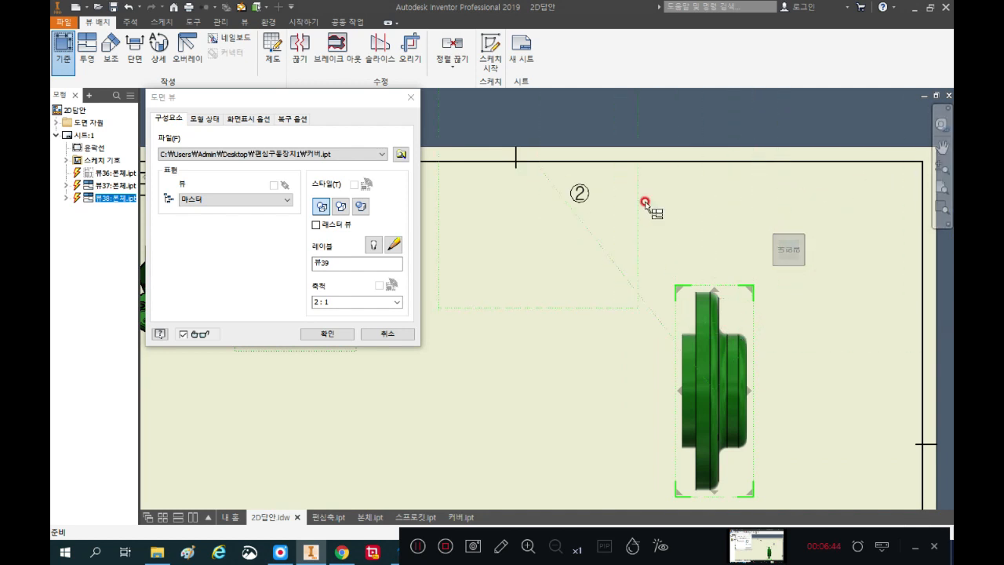
scroll(752, 342, up, 5)
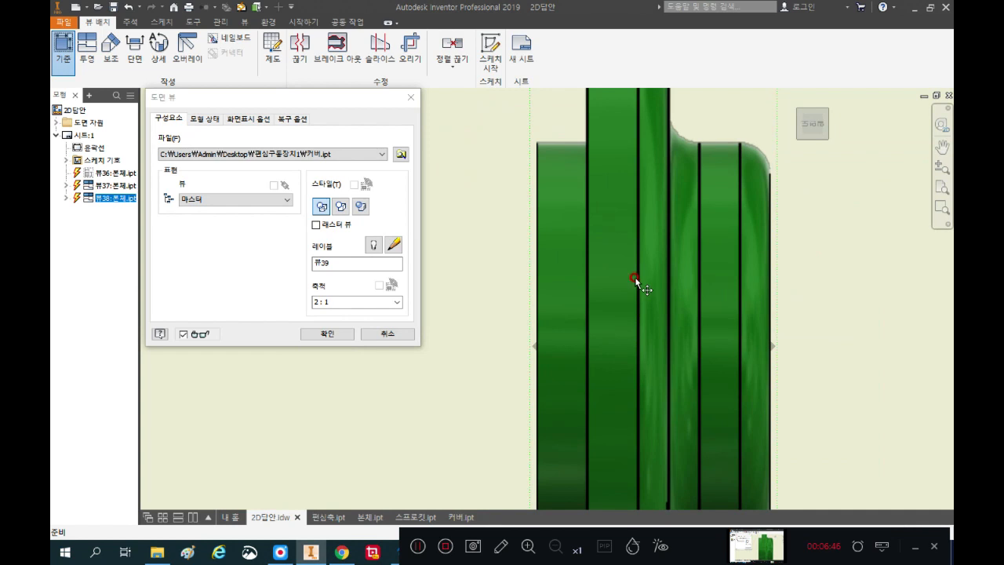
scroll(635, 271, down, 5)
scroll(630, 260, up, 1)
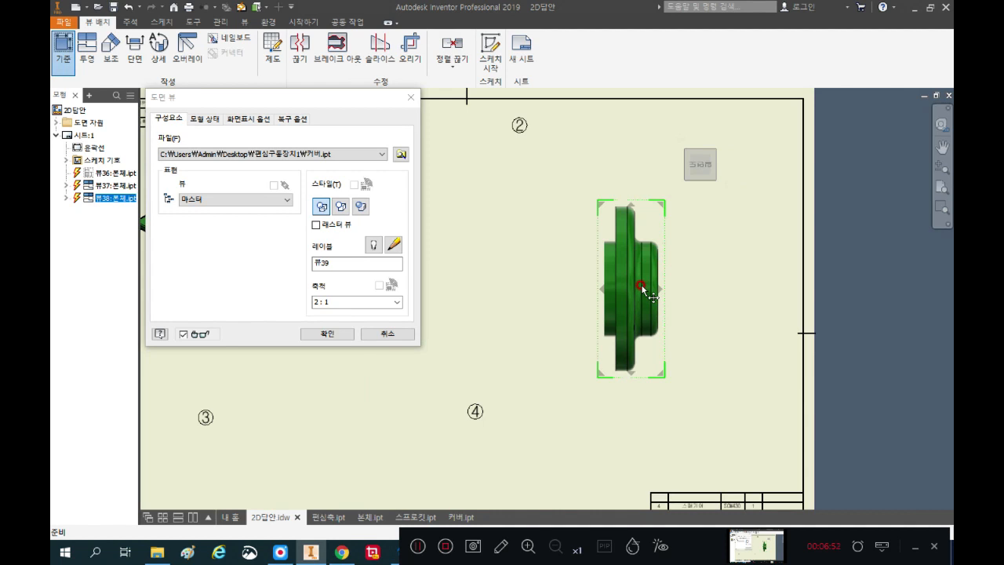
drag(641, 287, 565, 292)
Step: Enable tangent edges for the cover's view and set its style to hidden lines removed and shaded
click(202, 119)
click(251, 119)
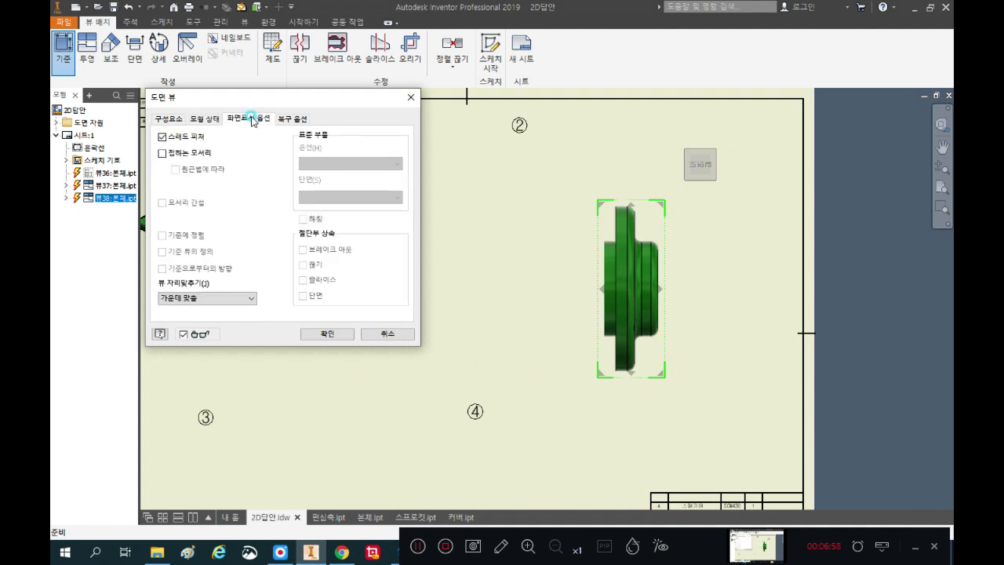
click(198, 142)
click(241, 121)
click(160, 154)
click(245, 154)
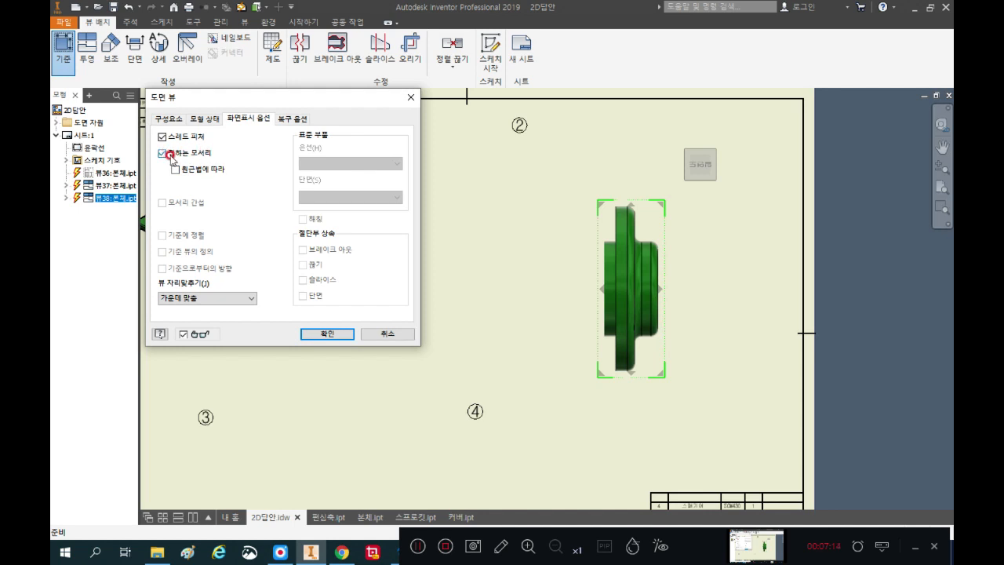
click(213, 118)
click(181, 120)
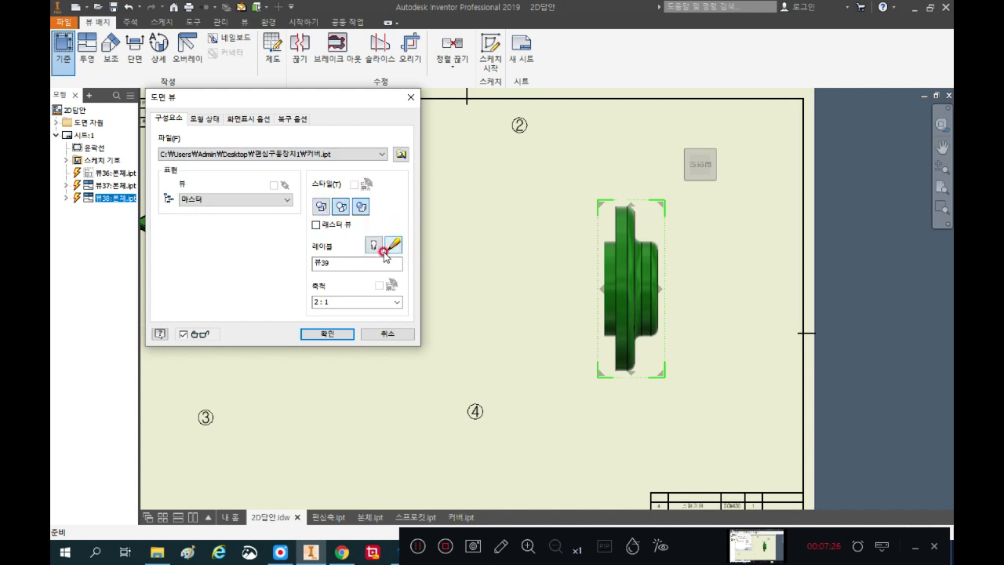
click(288, 200)
click(292, 206)
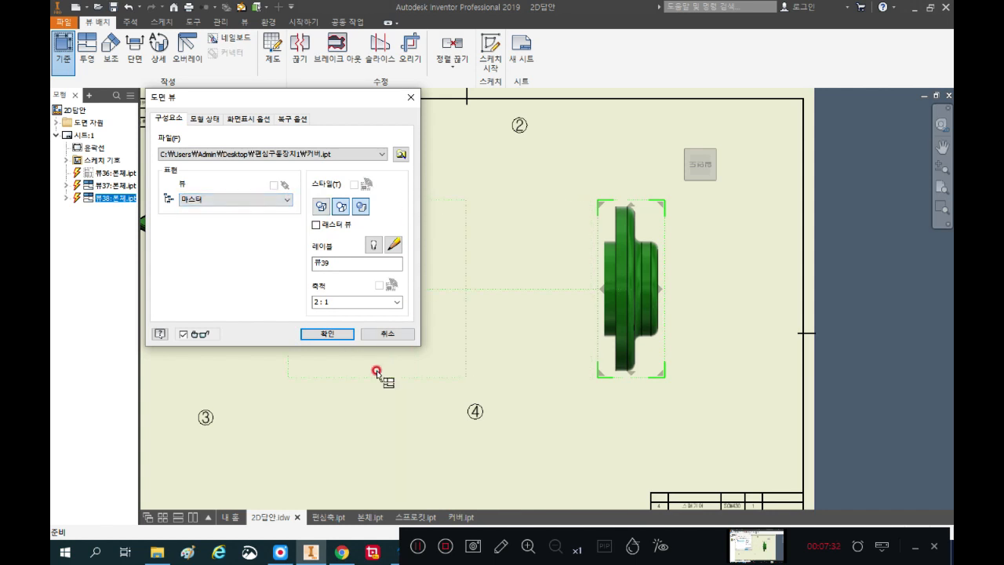
Step: Project two isometric views of the cover from its base view, one to the upper right and one to the upper left, and create them
scroll(376, 371, up, 3)
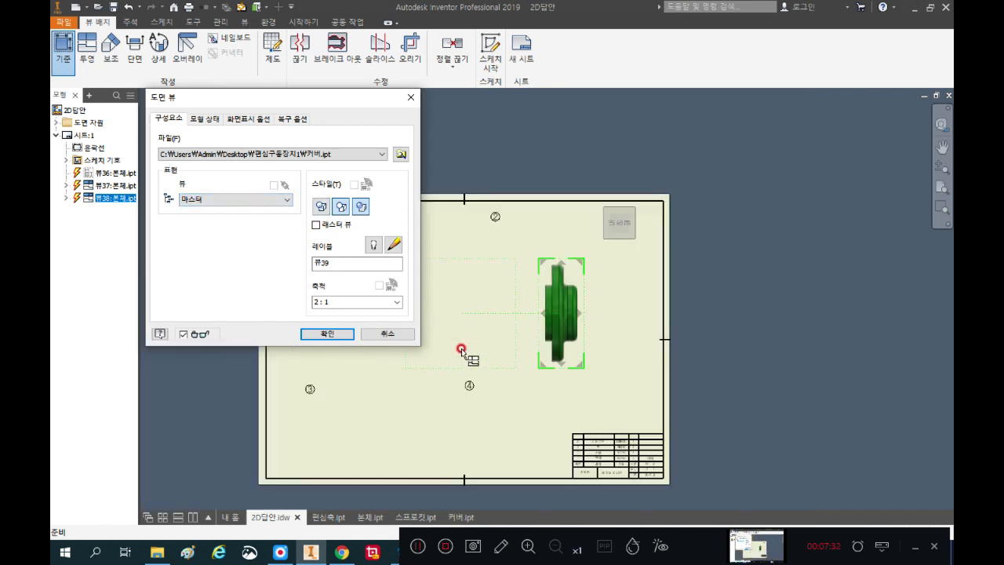
click(685, 202)
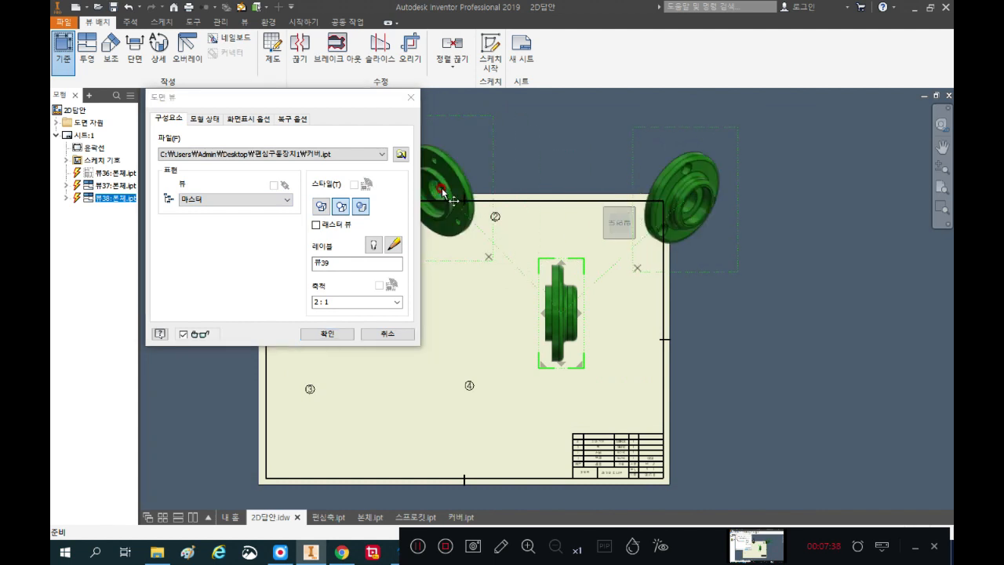
right_click(613, 229)
click(616, 237)
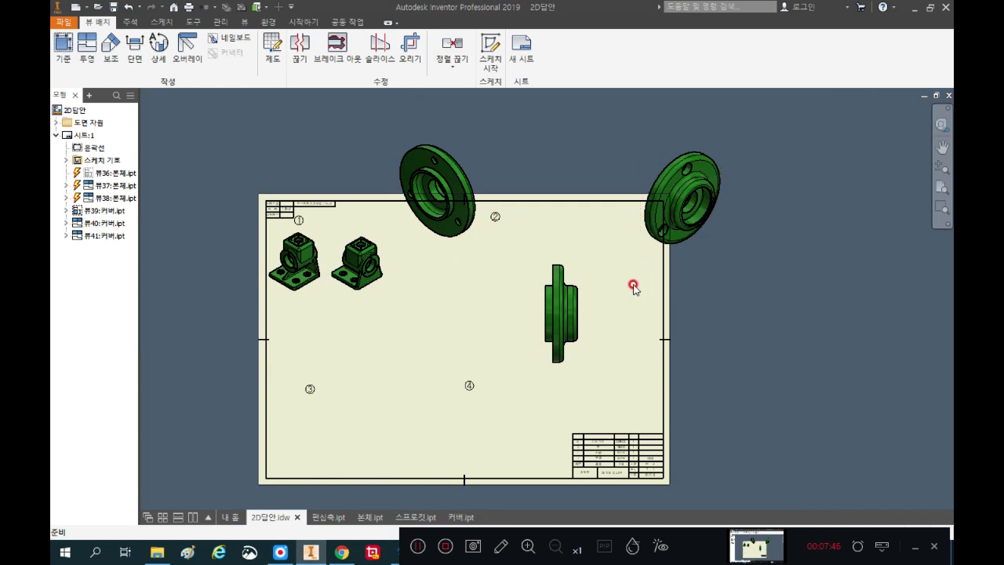
Step: Suppress the cover's base view and move its two isometric views side by side below the number 2 symbol
click(571, 278)
right_click(571, 278)
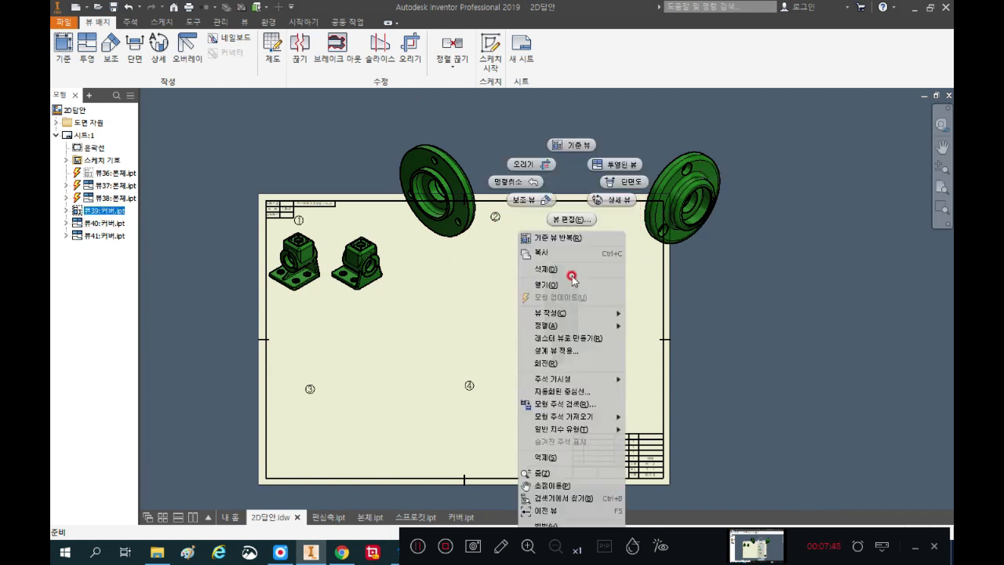
click(556, 461)
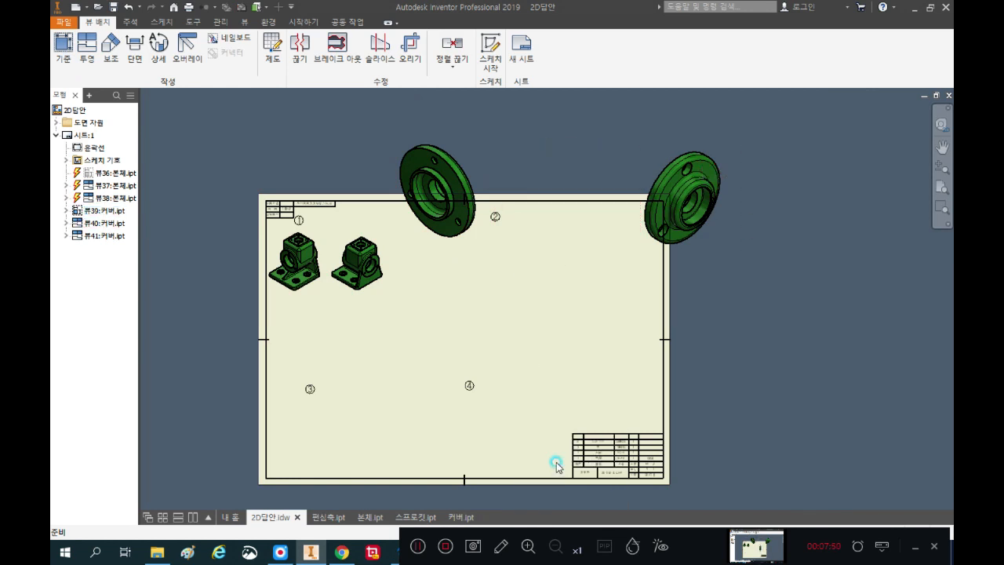
drag(487, 239, 577, 327)
scroll(690, 297, down, 3)
drag(612, 225, 461, 375)
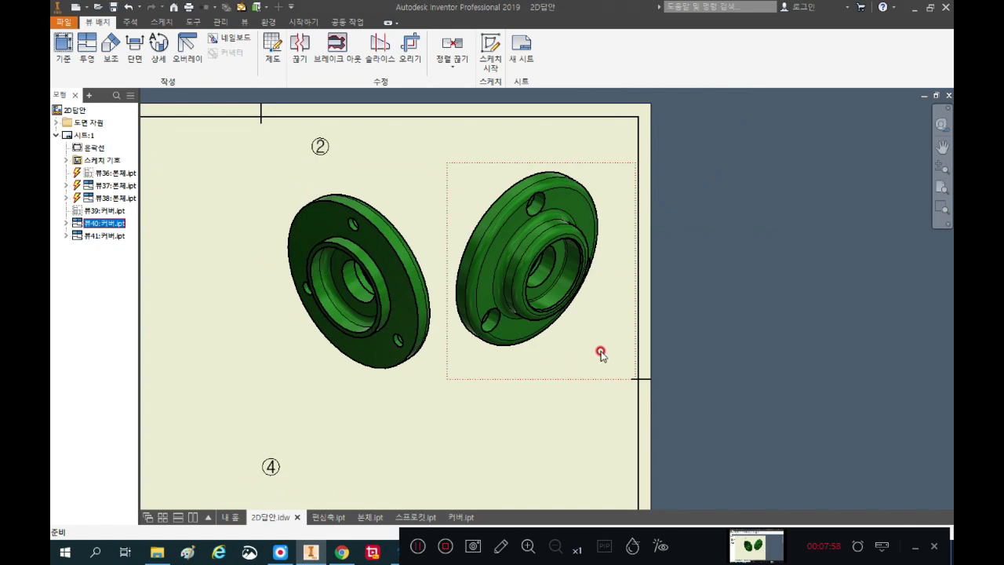
Step: Align the cover's right isometric view horizontally with the isometric view to its left
right_click(505, 365)
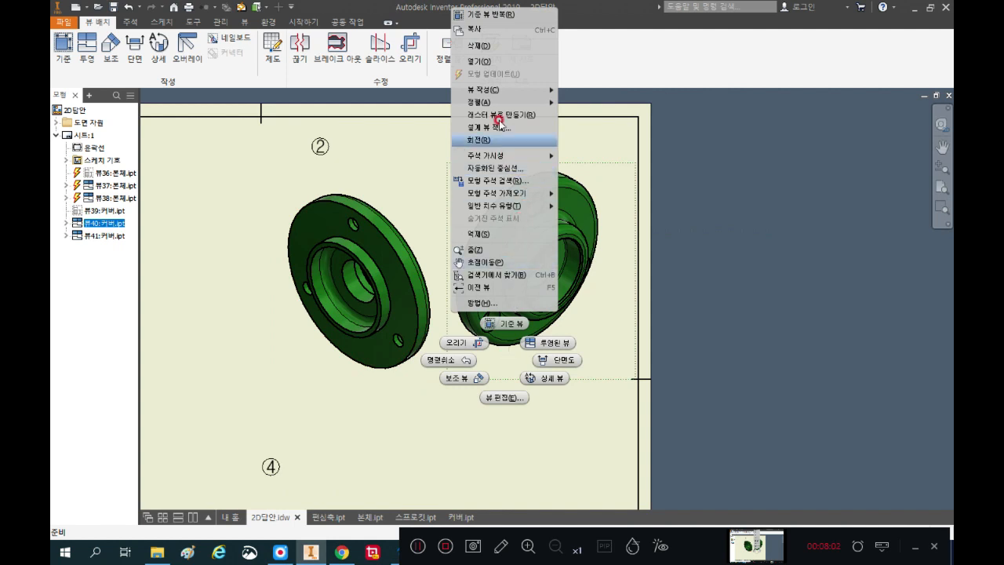
mouse_move(516, 102)
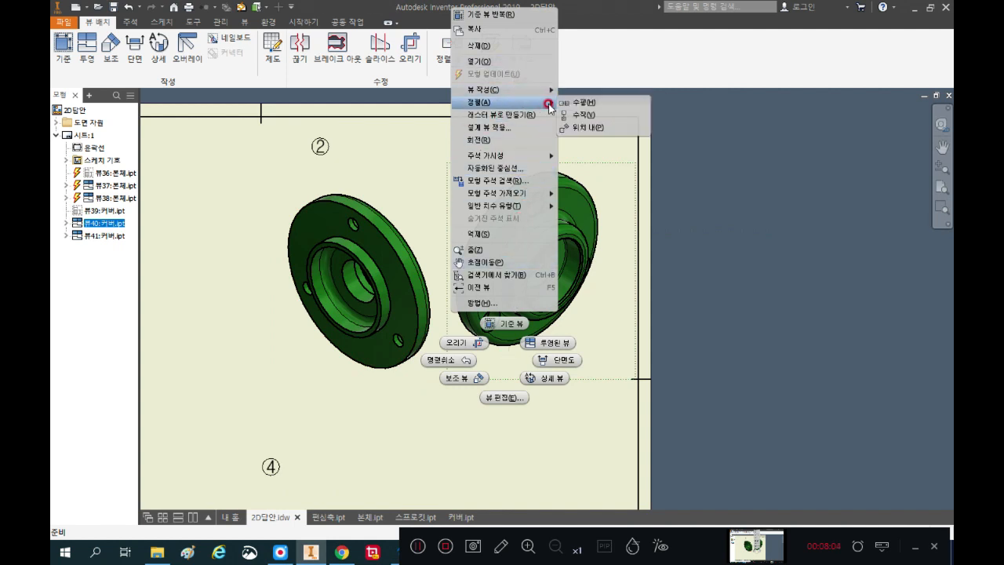
click(579, 103)
click(367, 191)
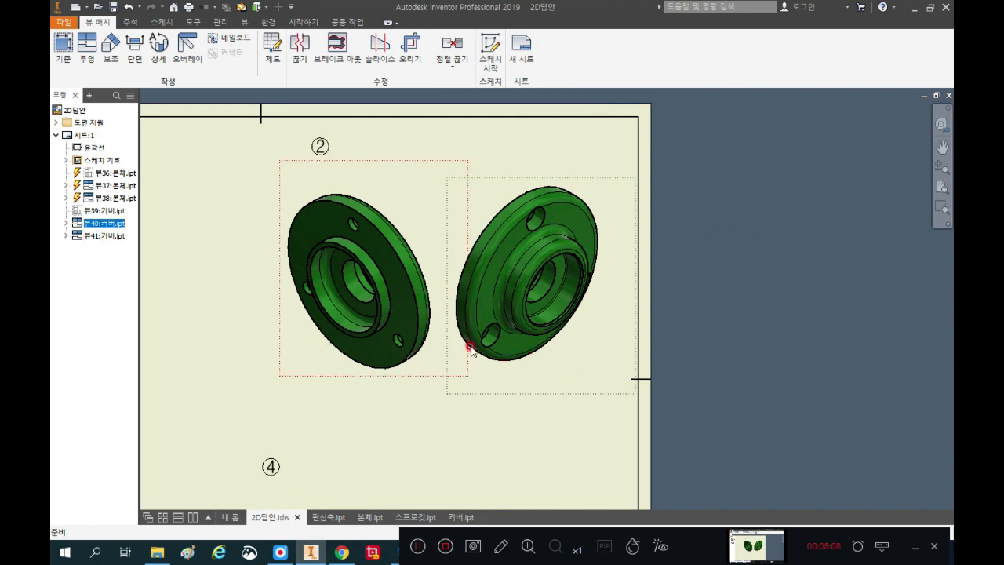
Step: Start a shaded base view of the eccentric shaft part 편심축.ipt at 1:1 scale and place it below the number 3 symbol
scroll(639, 249, down, 5)
scroll(470, 298, up, 3)
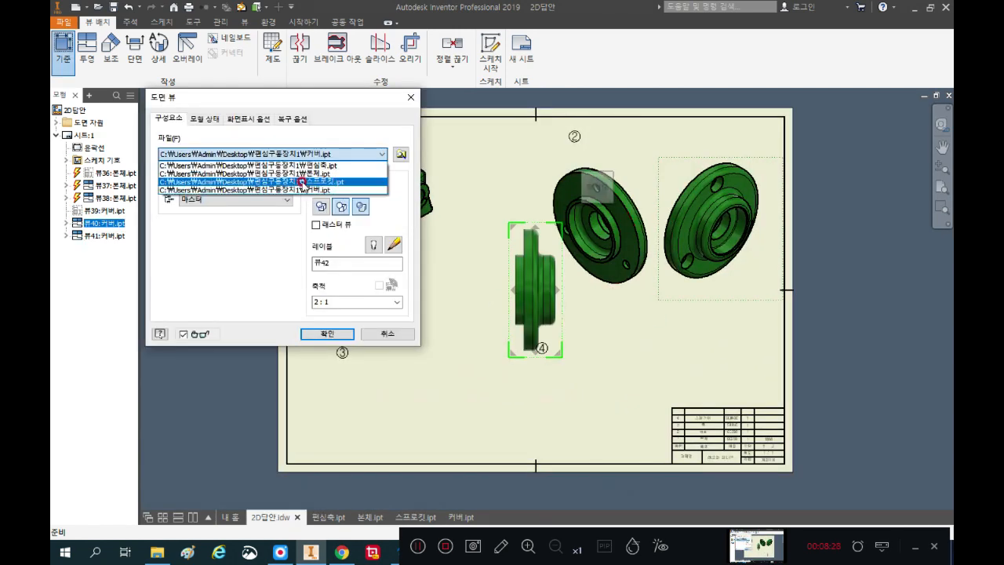
click(311, 166)
drag(544, 288, 404, 406)
scroll(377, 386, up, 5)
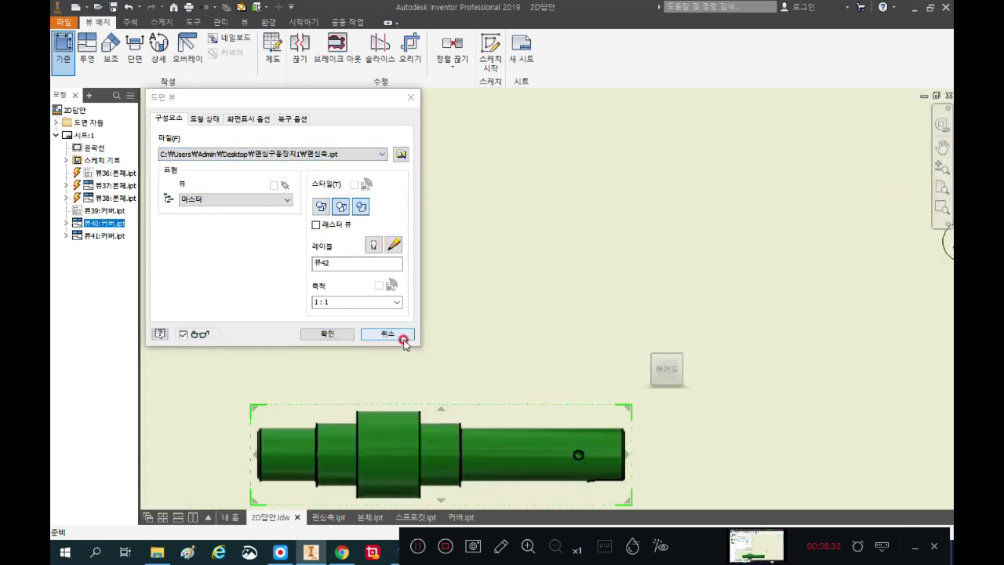
scroll(461, 338, down, 3)
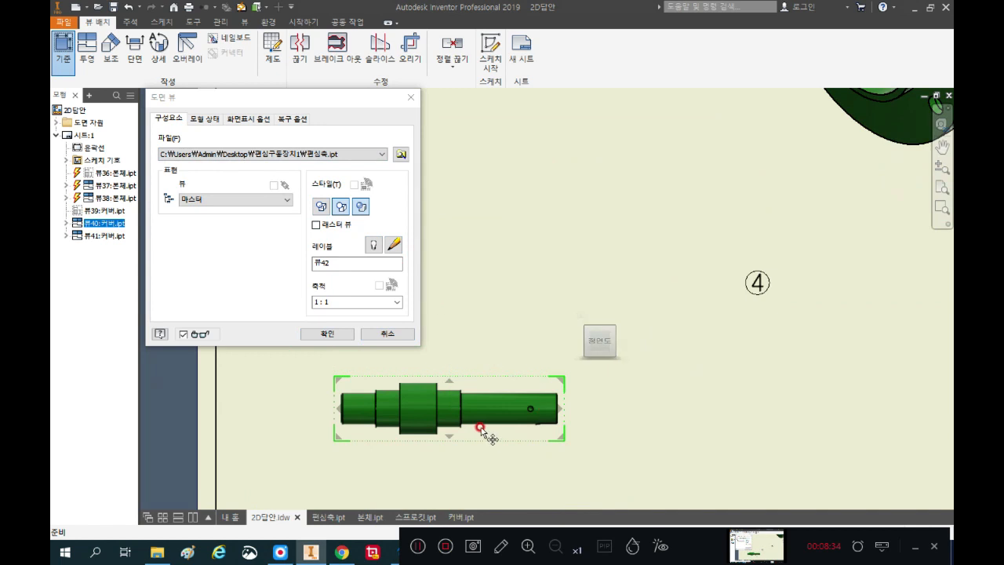
scroll(436, 423, up, 3)
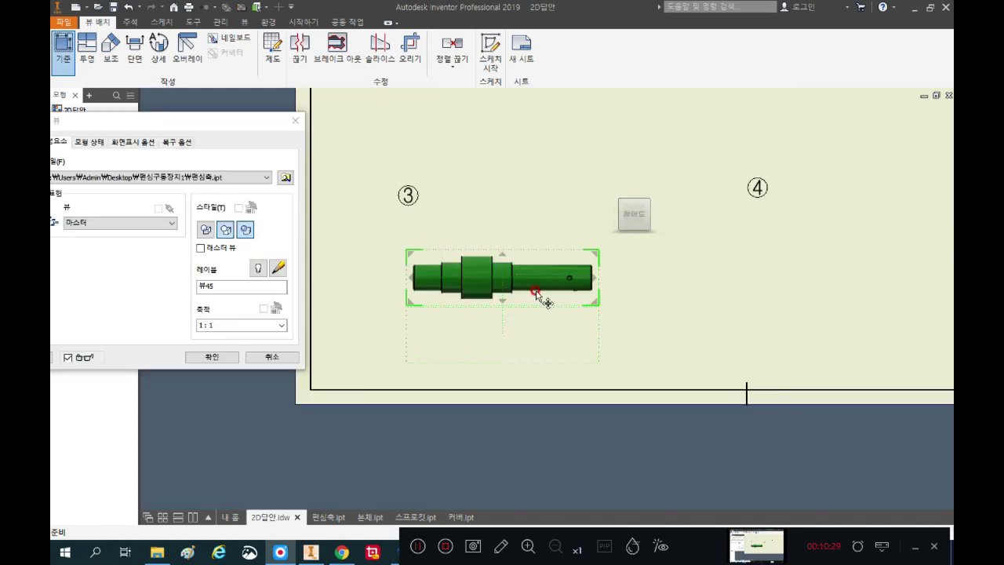
Step: Turn the eccentric shaft's base view to its underside so the keyway faces forward, and check the keyway and small hole up close
scroll(533, 291, up, 3)
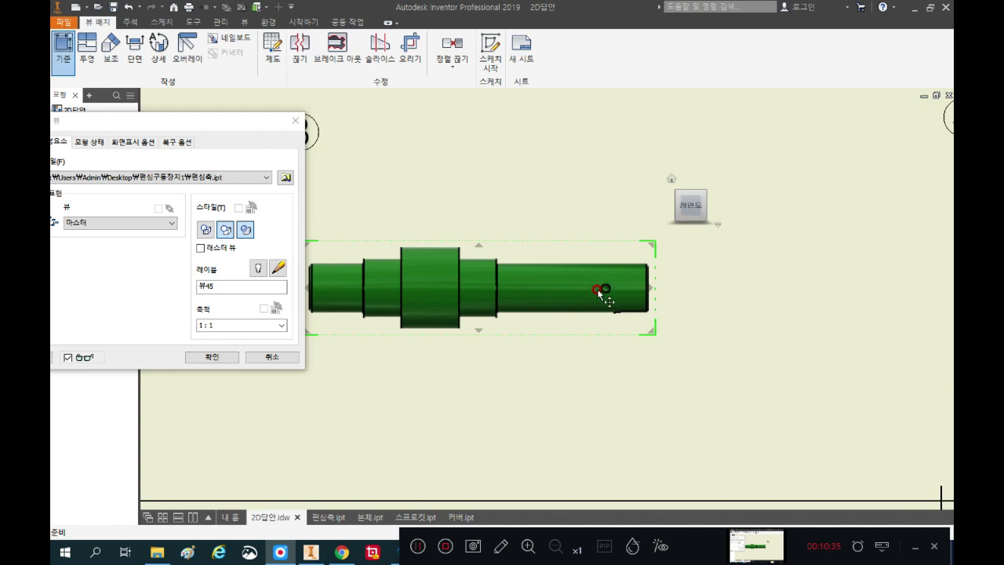
click(687, 223)
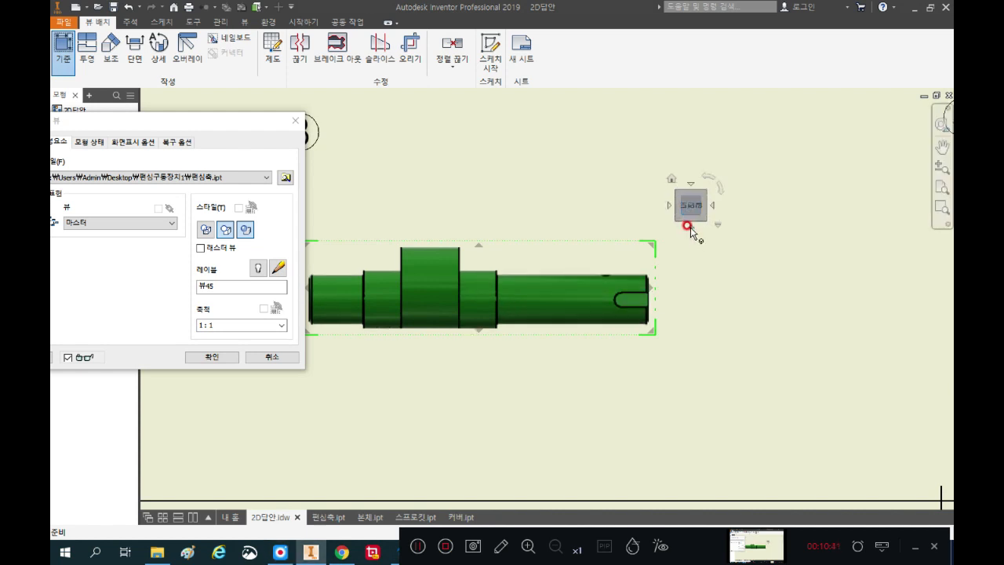
scroll(599, 273, up, 2)
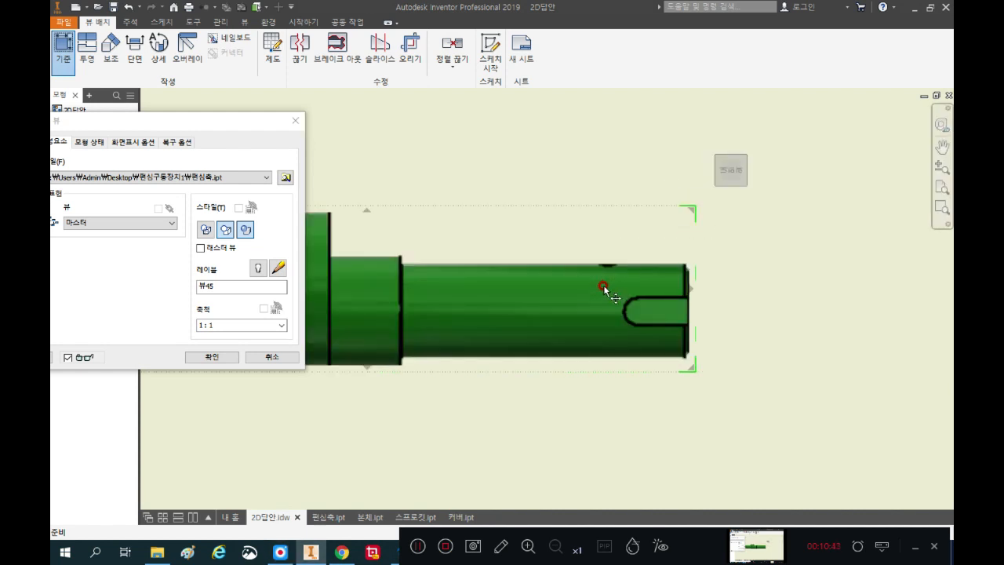
scroll(668, 302, up, 2)
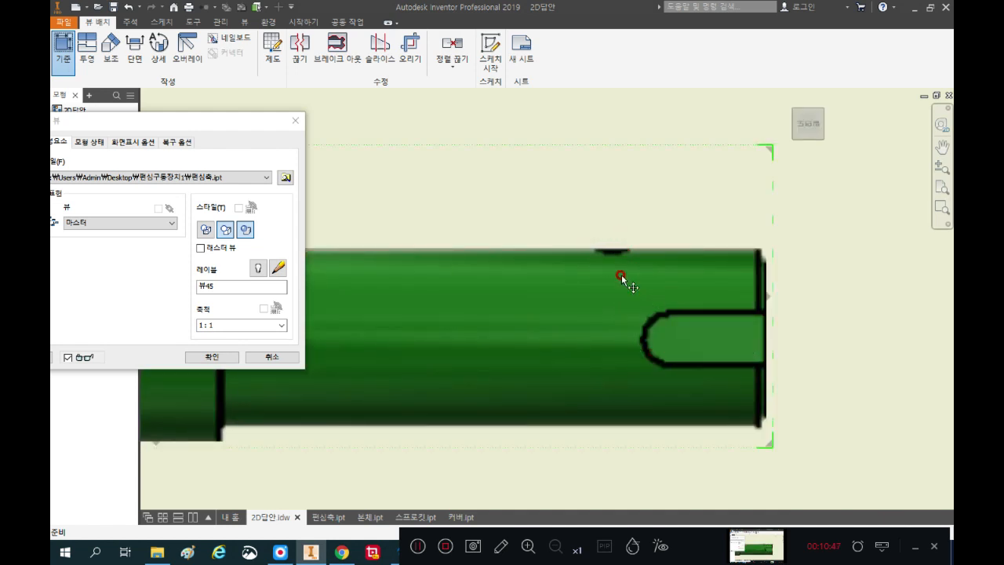
scroll(667, 233, down, 4)
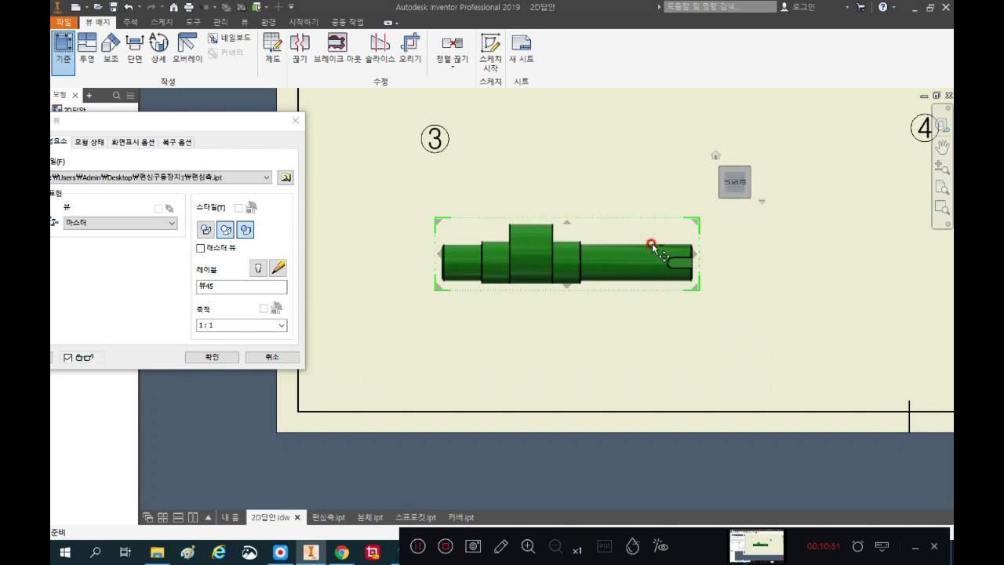
scroll(659, 243, up, 2)
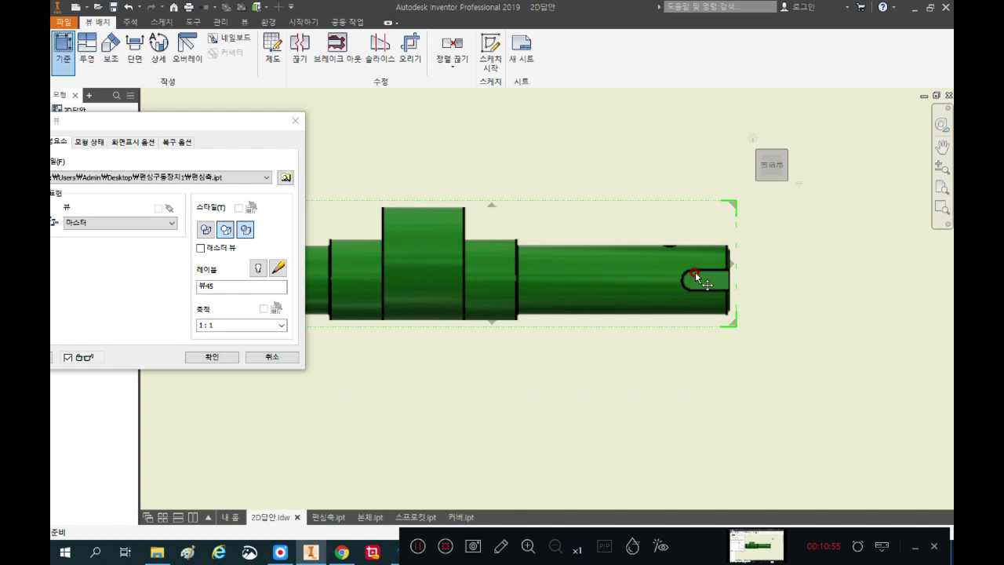
scroll(612, 361, down, 2)
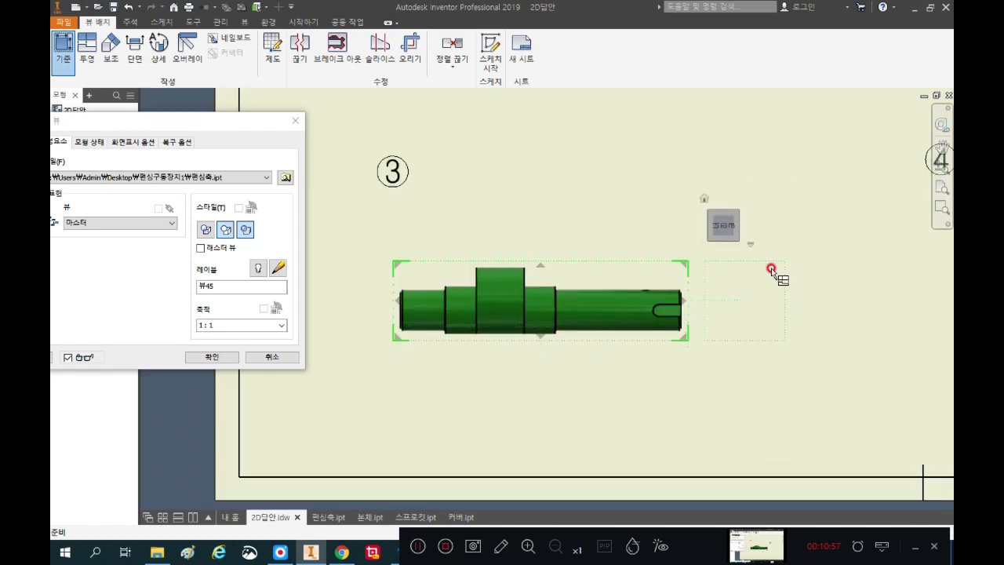
scroll(510, 374, down, 2)
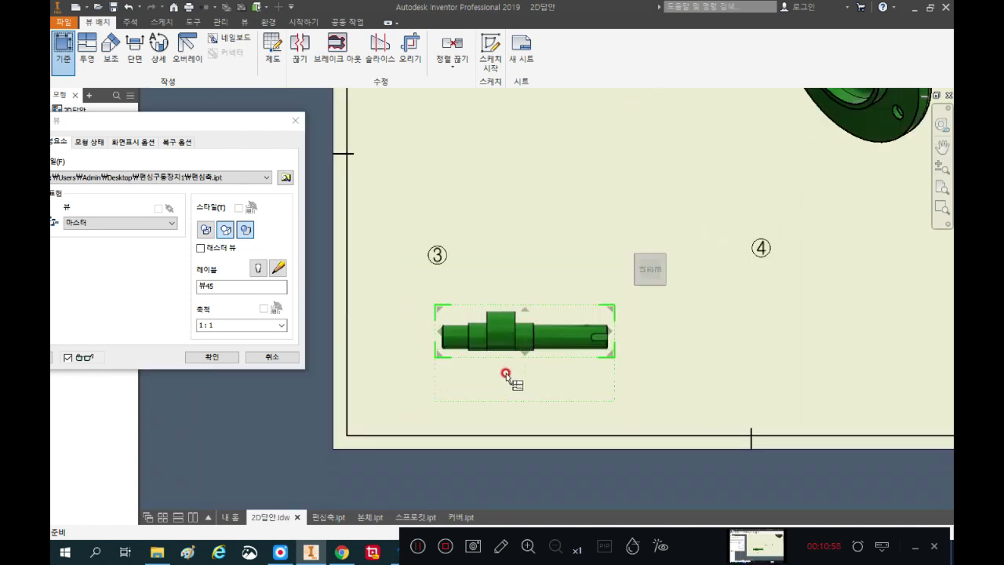
Step: Project two isometric views of the eccentric shaft above its base view, one on each side, and check the keyway up close
click(714, 212)
click(363, 202)
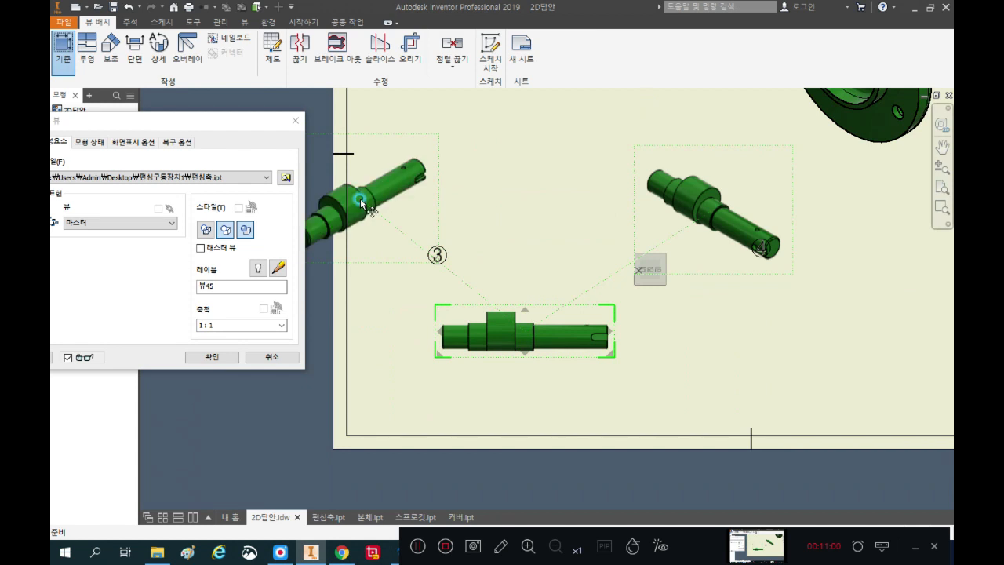
right_click(530, 210)
click(588, 209)
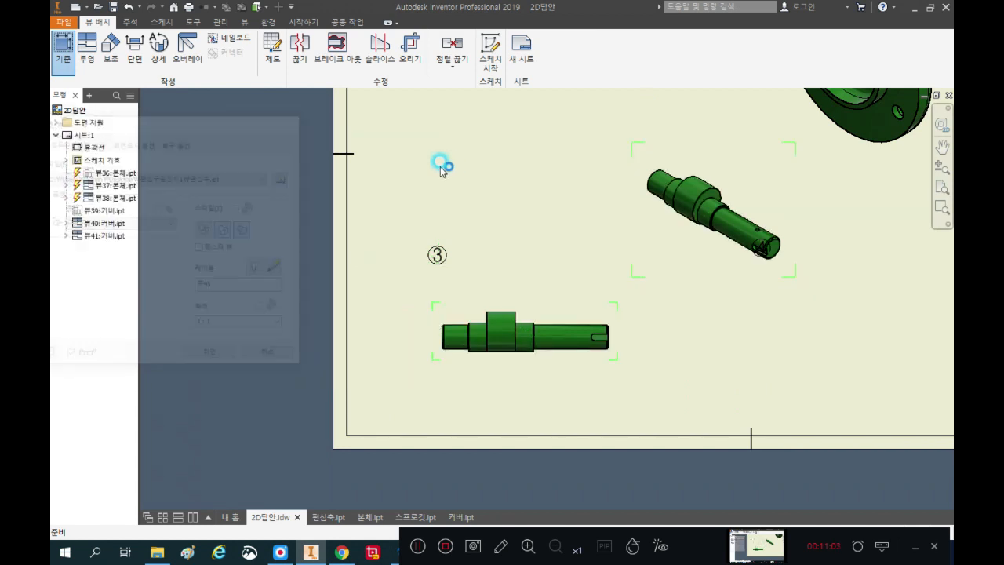
scroll(447, 180, up, 4)
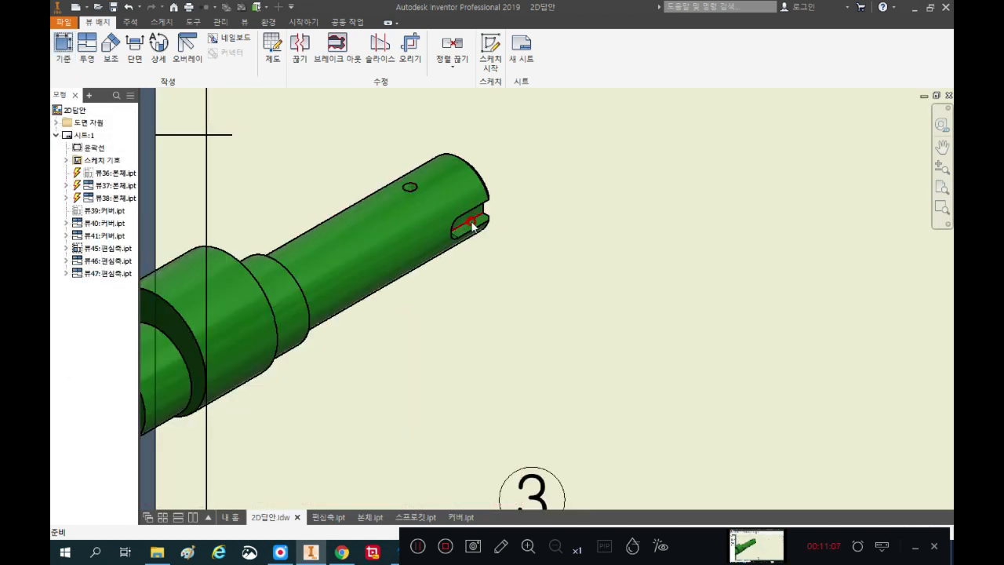
scroll(385, 196, down, 4)
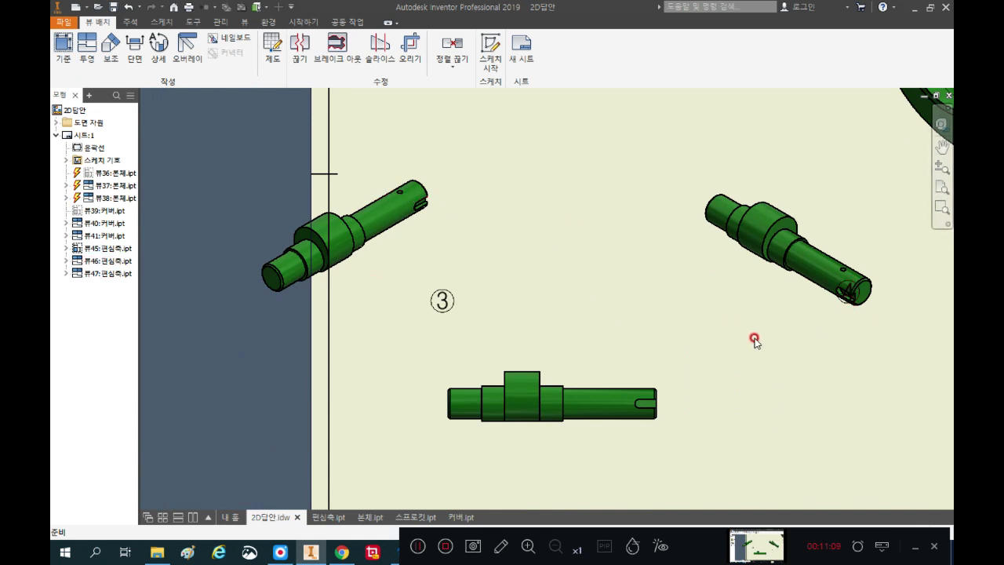
Step: Suppress the eccentric shaft's base view and move its two isometric views side by side below the number 3 symbol
right_click(613, 383)
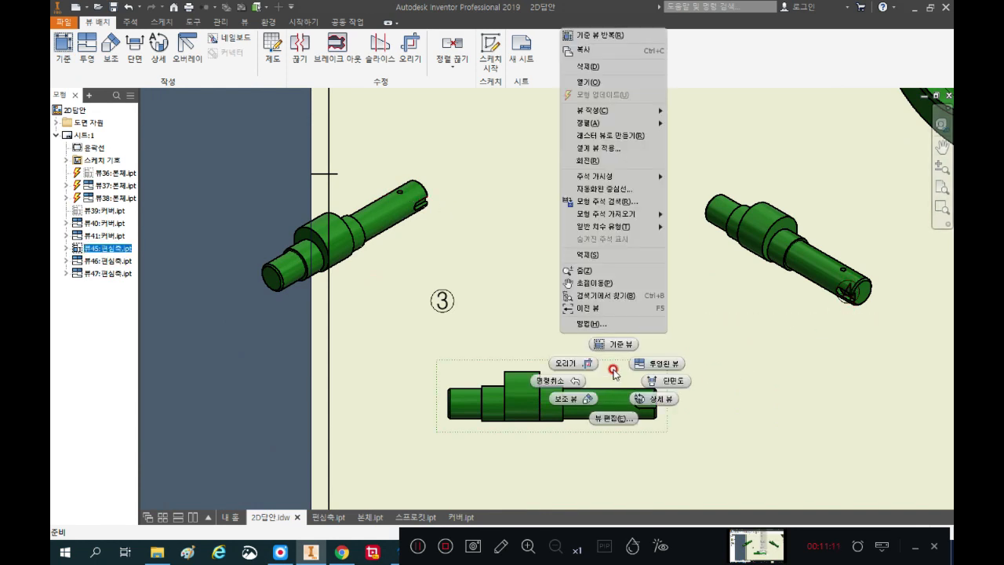
click(616, 255)
drag(399, 298, 488, 478)
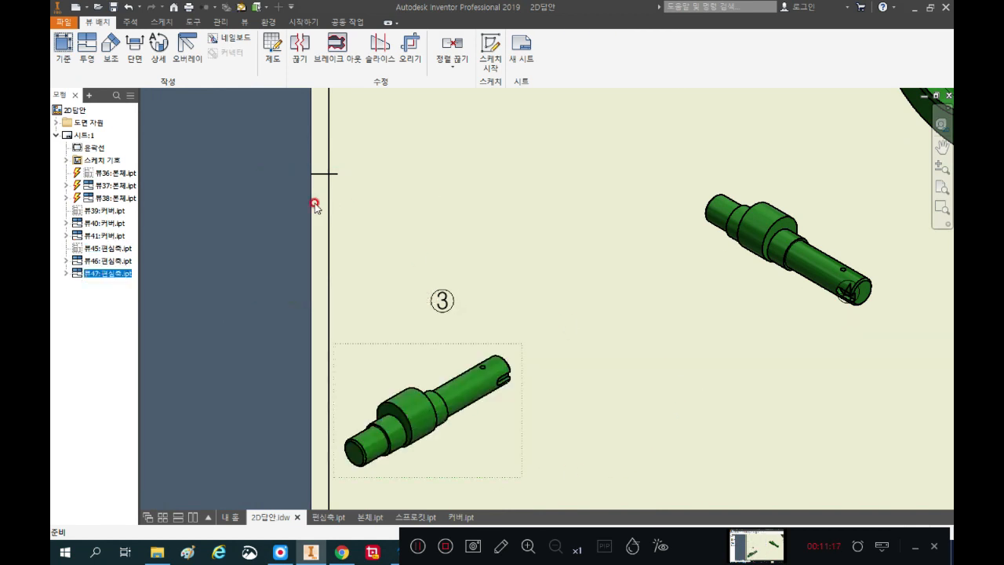
scroll(314, 201, down, 3)
scroll(563, 265, up, 3)
mouse_move(515, 262)
mouse_down()
mouse_move(497, 347)
mouse_move(388, 455)
mouse_move(358, 427)
mouse_up()
scroll(332, 325, down, 3)
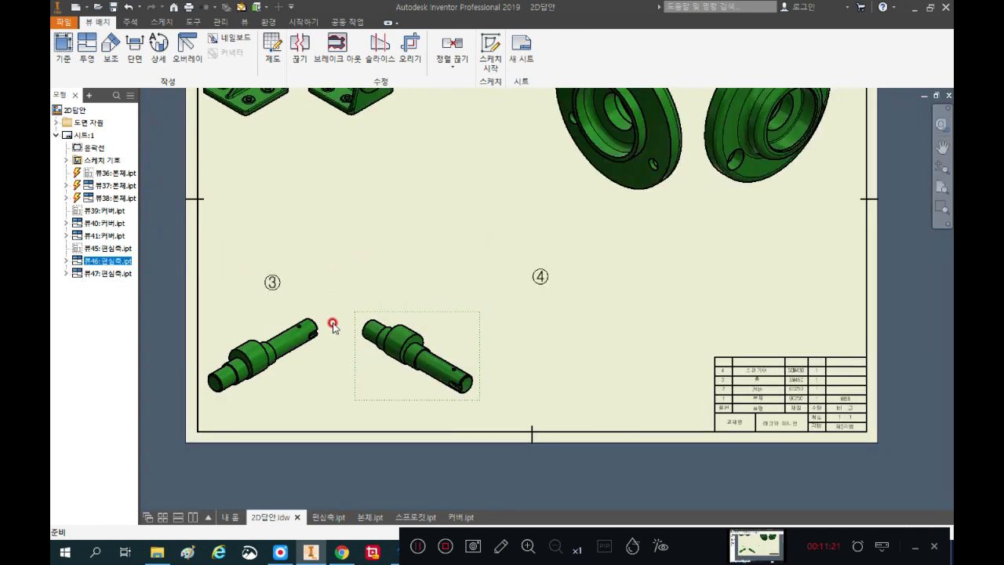
drag(314, 403, 331, 405)
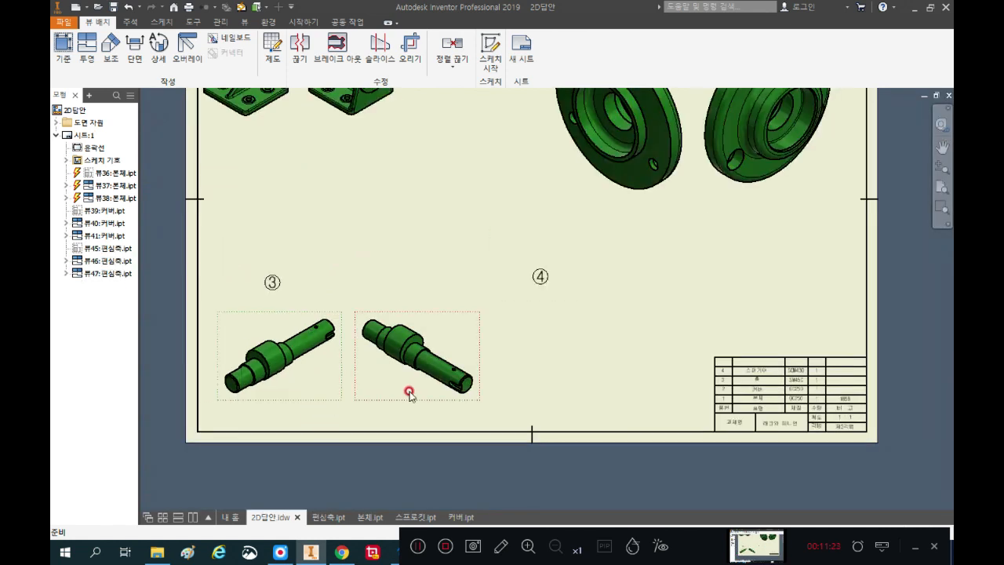
Step: Align the shaft's right isometric view horizontally with the left one, and check its keyway and small hole up close
scroll(423, 401, up, 3)
right_click(499, 264)
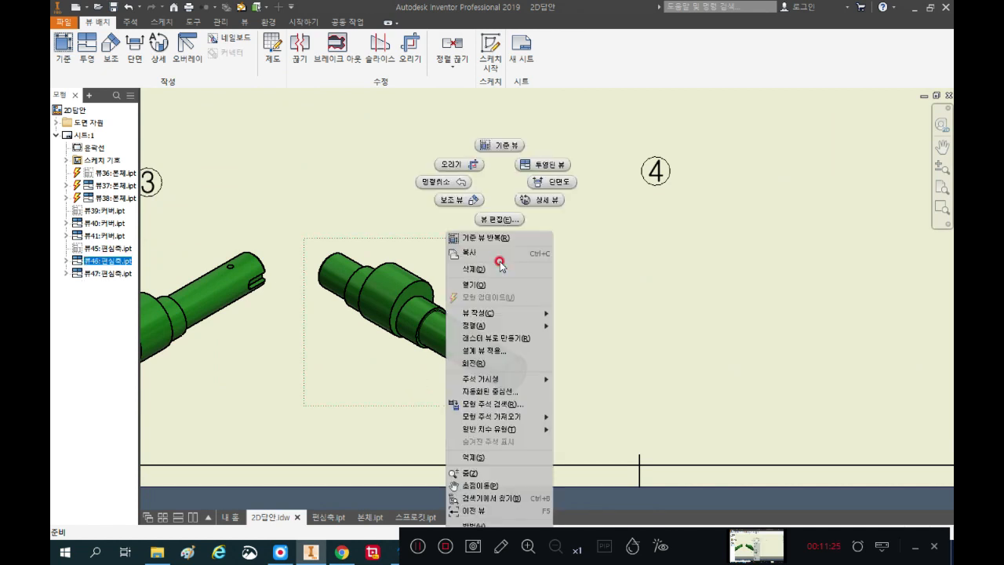
mouse_move(534, 332)
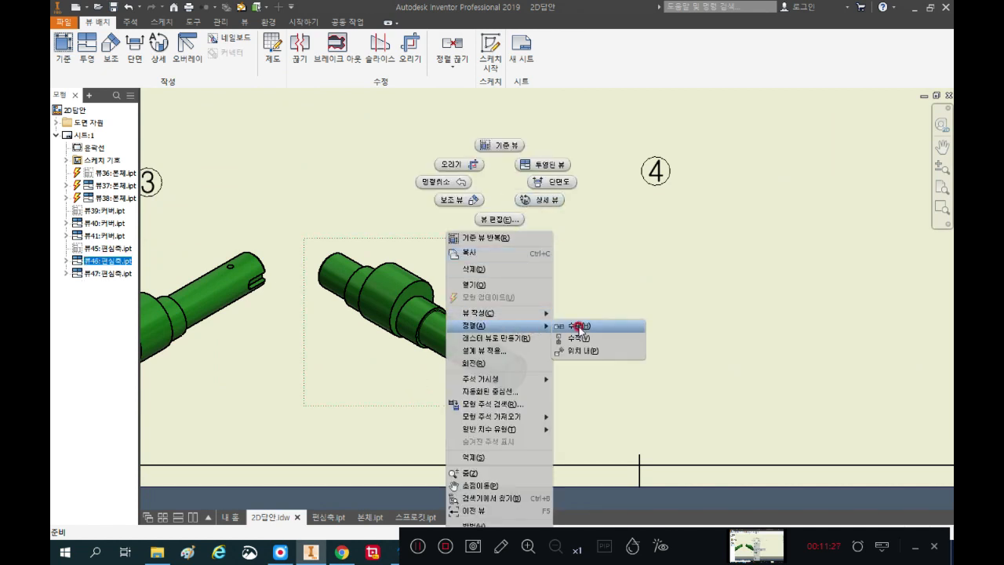
click(564, 325)
click(247, 337)
scroll(509, 248, down, 3)
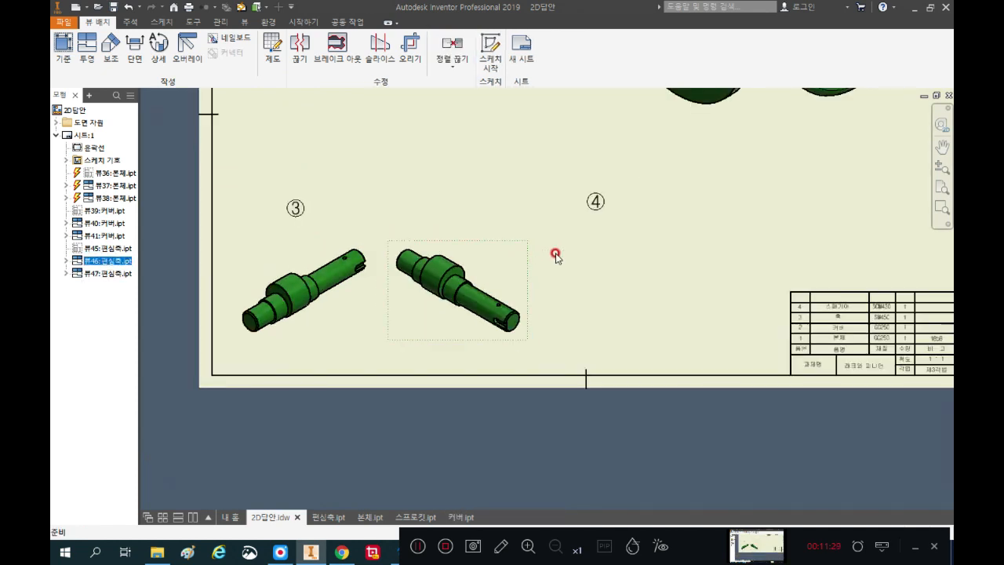
scroll(441, 298, up, 3)
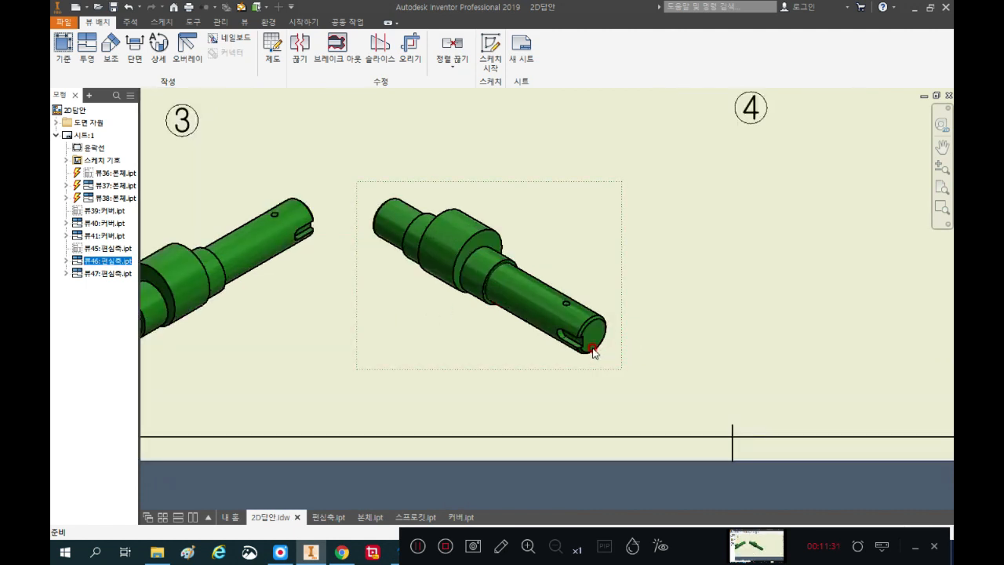
scroll(593, 352, up, 2)
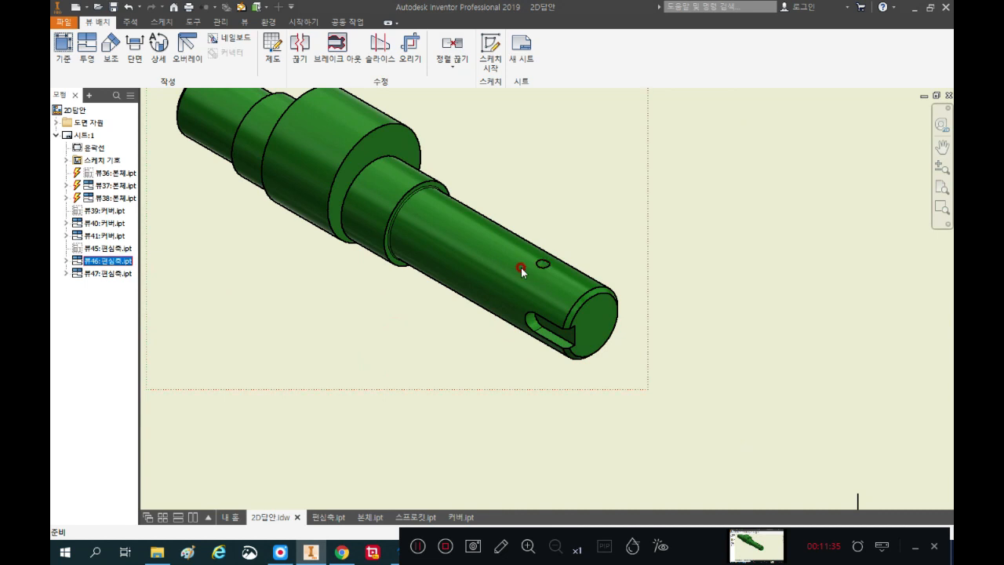
scroll(526, 286, down, 4)
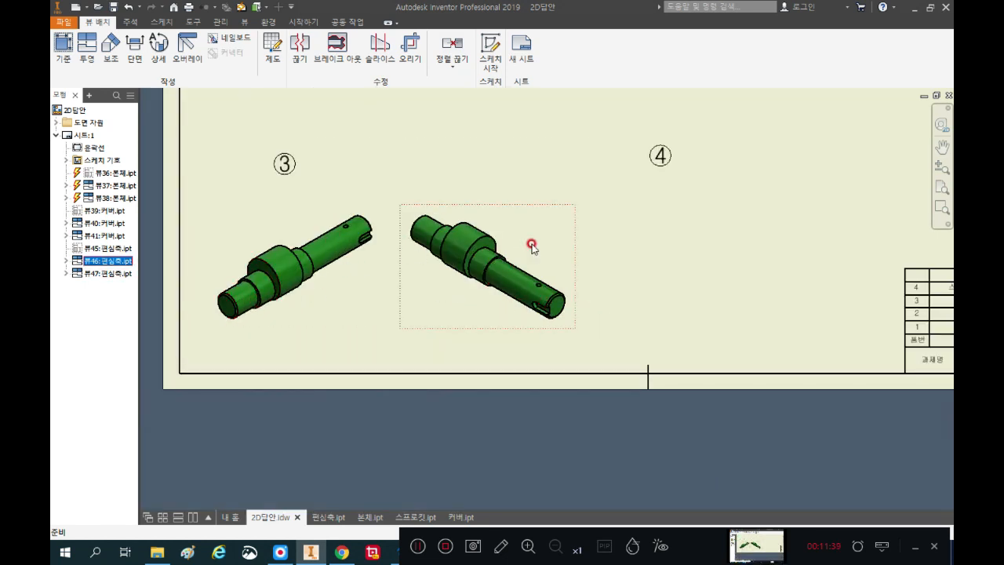
scroll(537, 279, up, 3)
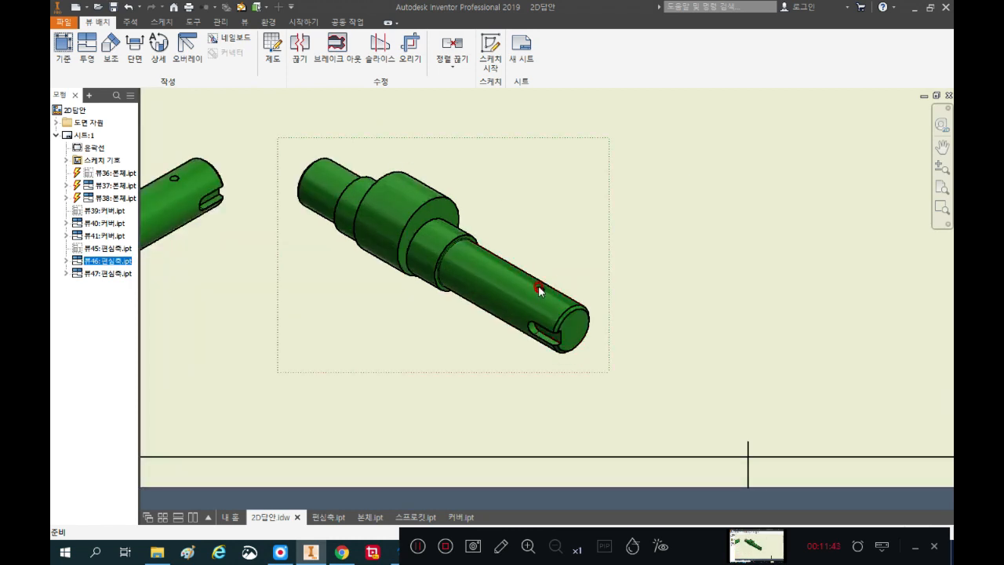
scroll(446, 257, down, 3)
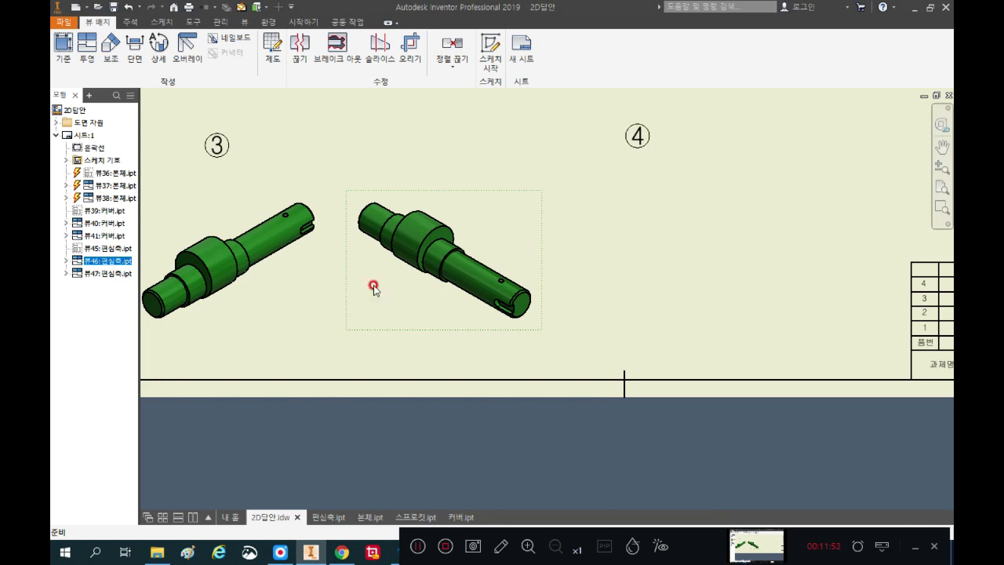
Step: Start a shaded base view of the sprocket part 스프로킷.ipt at 1:1 scale and place it beside the number 4 symbol
scroll(279, 362, down, 3)
scroll(460, 408, up, 2)
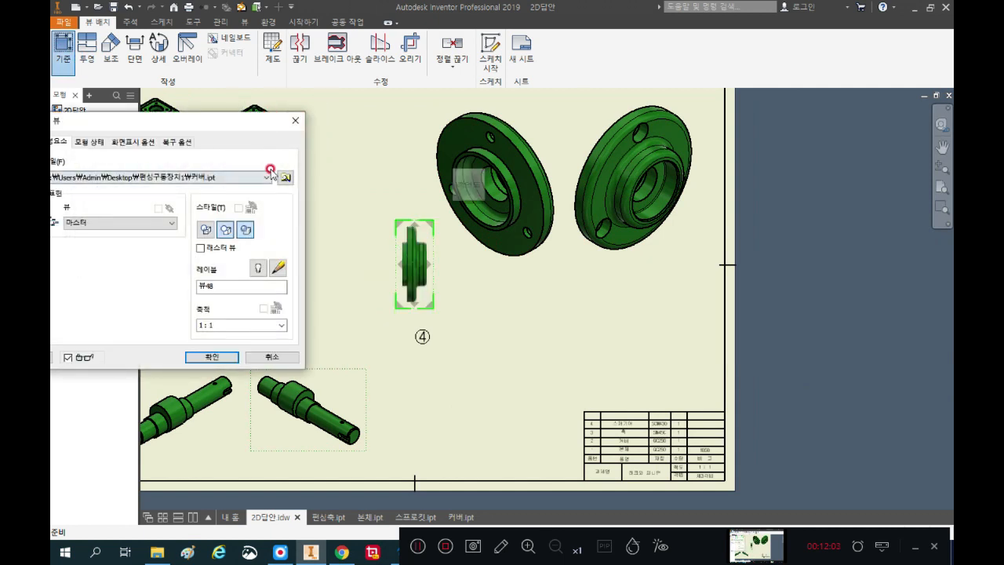
click(267, 178)
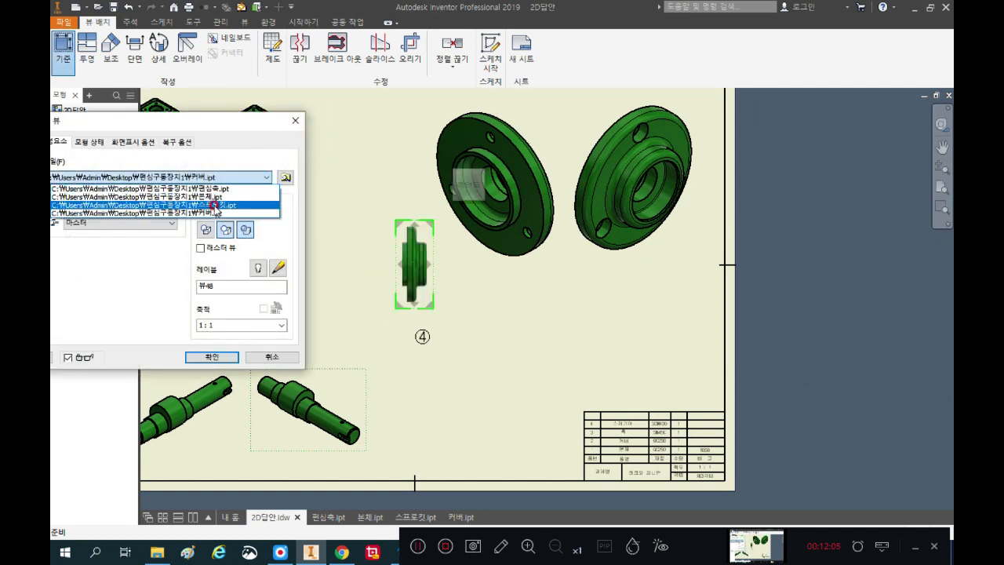
click(212, 208)
drag(419, 279, 509, 398)
scroll(509, 398, up, 4)
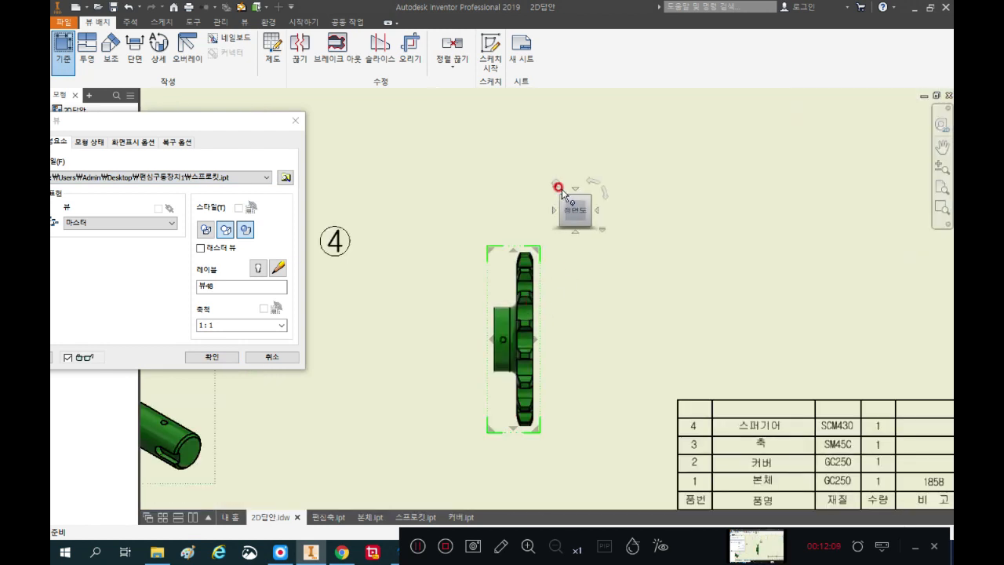
Step: Turn the sprocket's base view so it is seen edge-on with the small hub hole pointing up
click(553, 188)
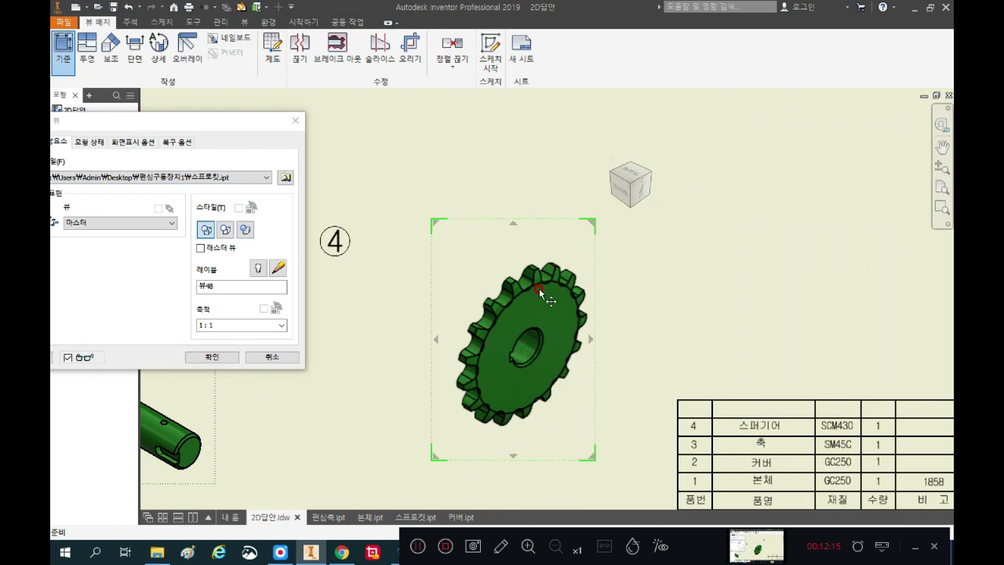
click(641, 189)
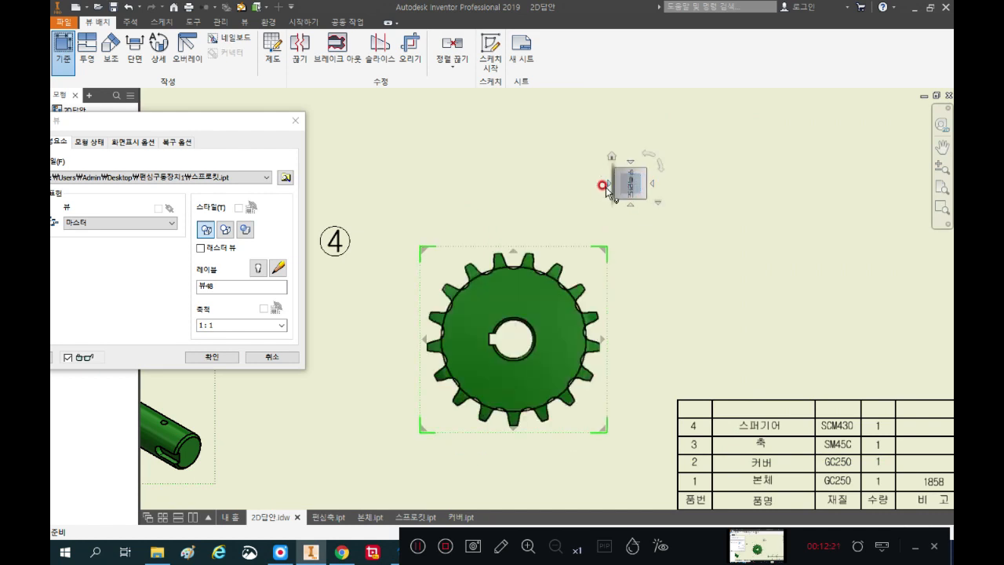
click(605, 185)
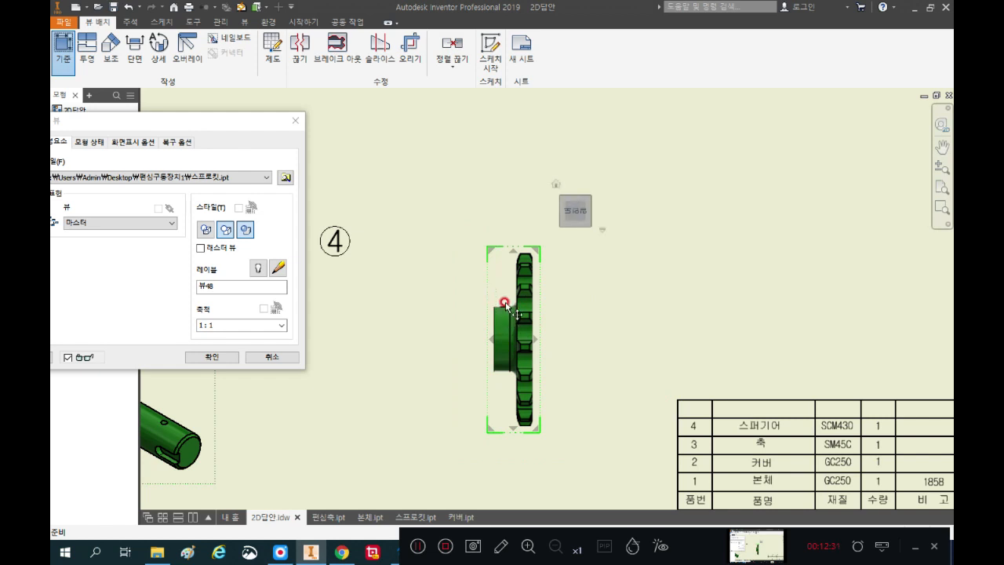
Step: Project two isometric views of the sprocket above its base view, one showing the hub side and one the flat face
click(756, 196)
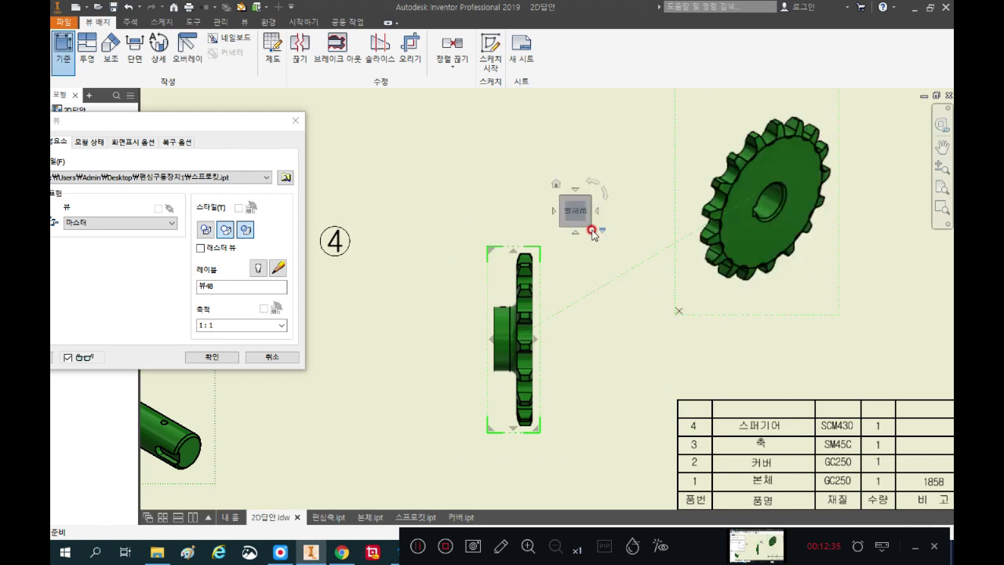
click(387, 171)
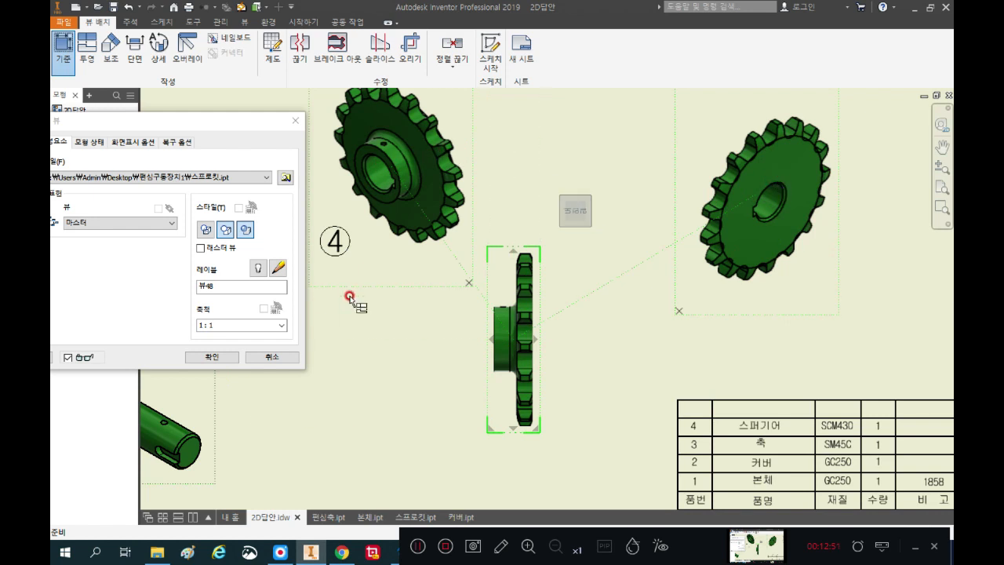
click(211, 356)
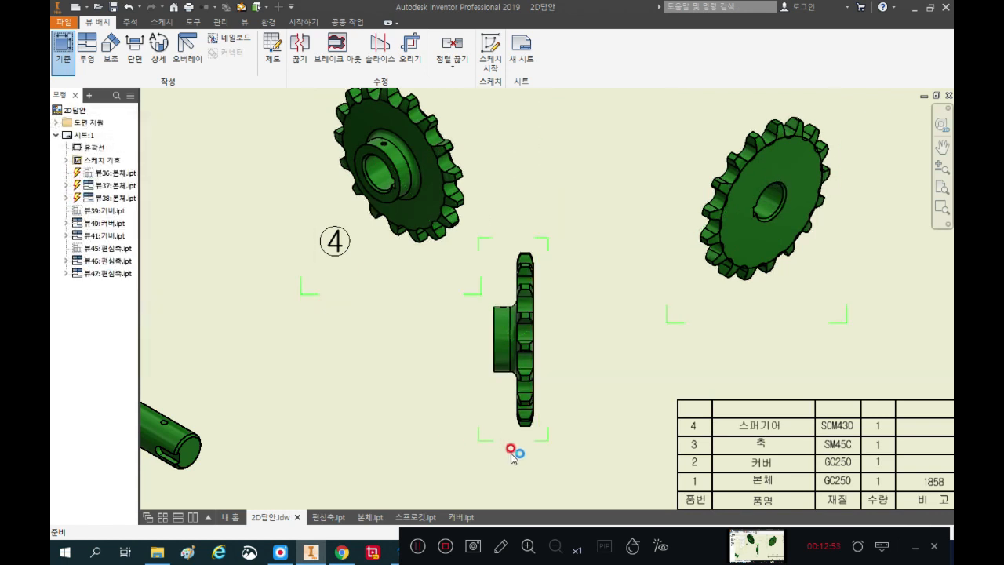
Step: Suppress the sprocket's base view and move its two isometric views side by side below the number 4 symbol
right_click(486, 426)
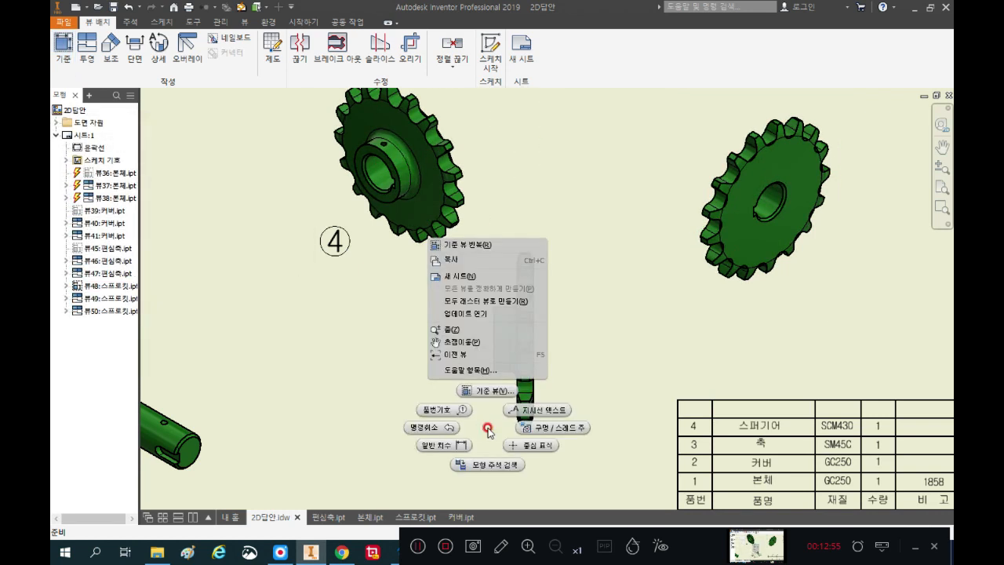
click(621, 311)
click(544, 336)
right_click(540, 334)
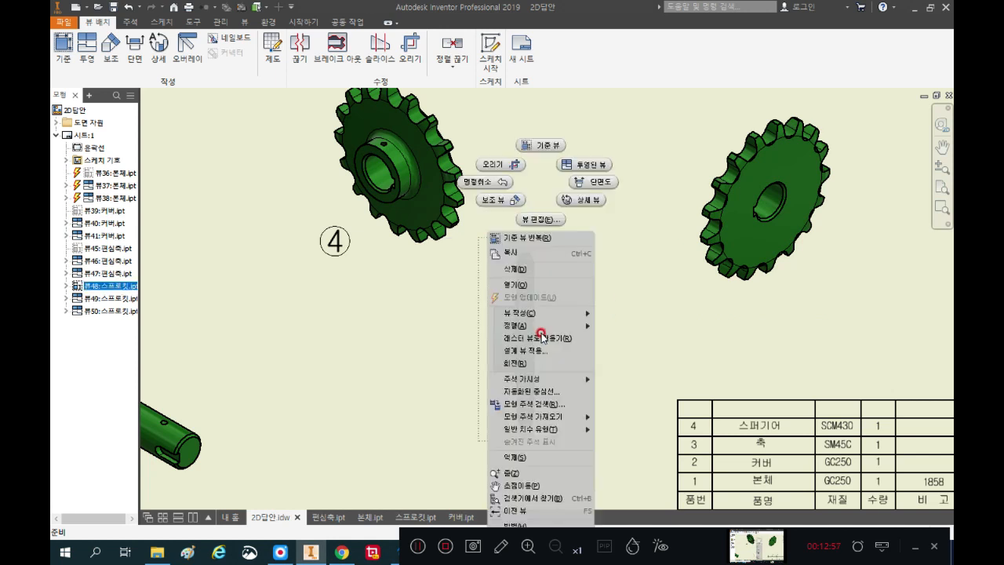
click(515, 458)
scroll(452, 224, down, 3)
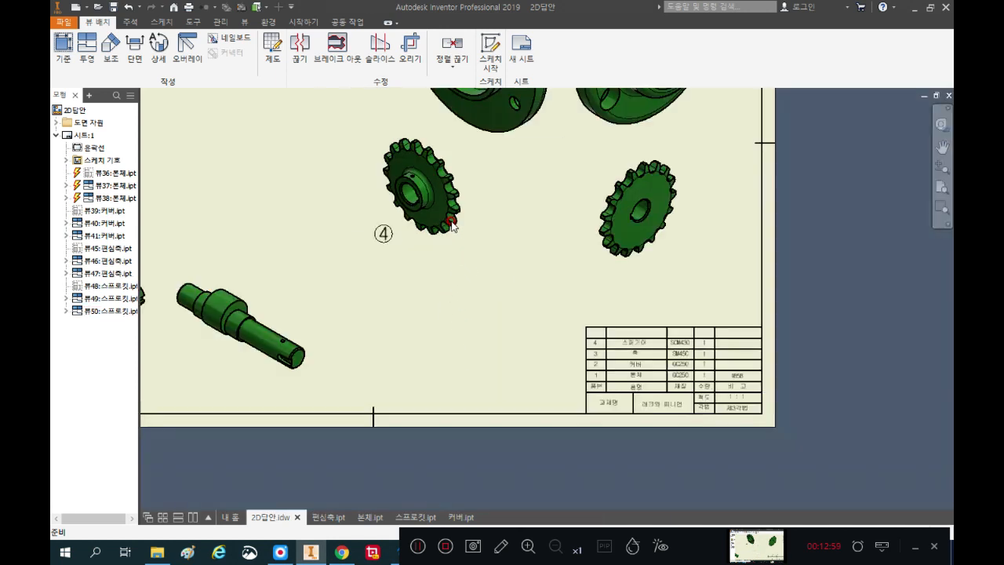
drag(465, 243, 461, 375)
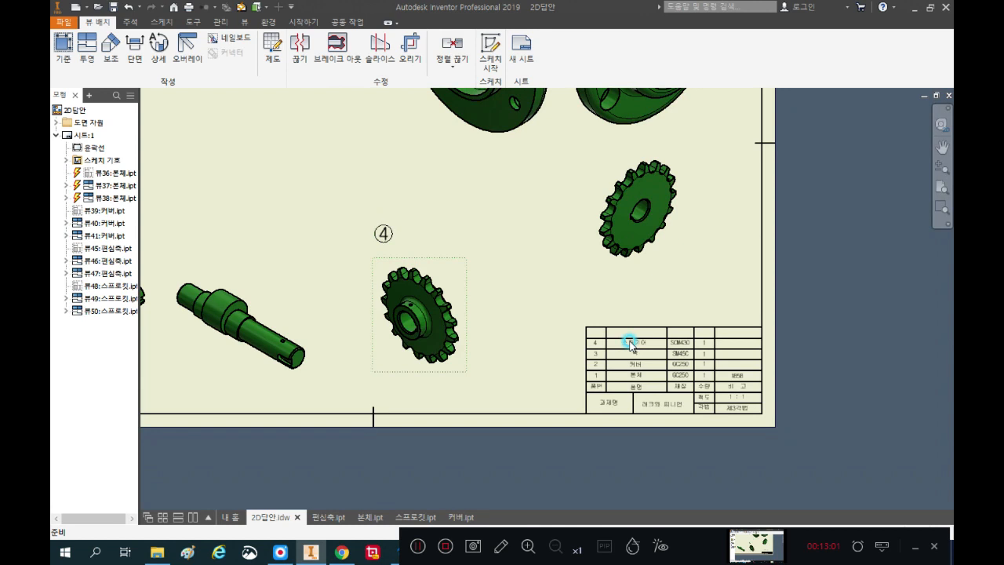
drag(592, 260, 479, 366)
Step: Align the sprocket's right isometric view horizontally with the isometric view to its left, and check the layout beside the title block
scroll(503, 371, up, 3)
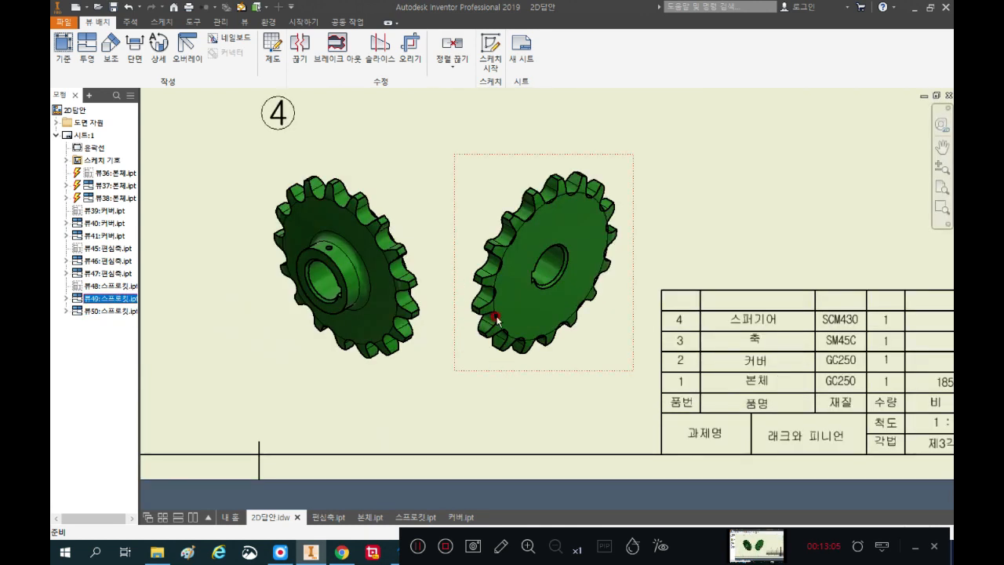
right_click(479, 215)
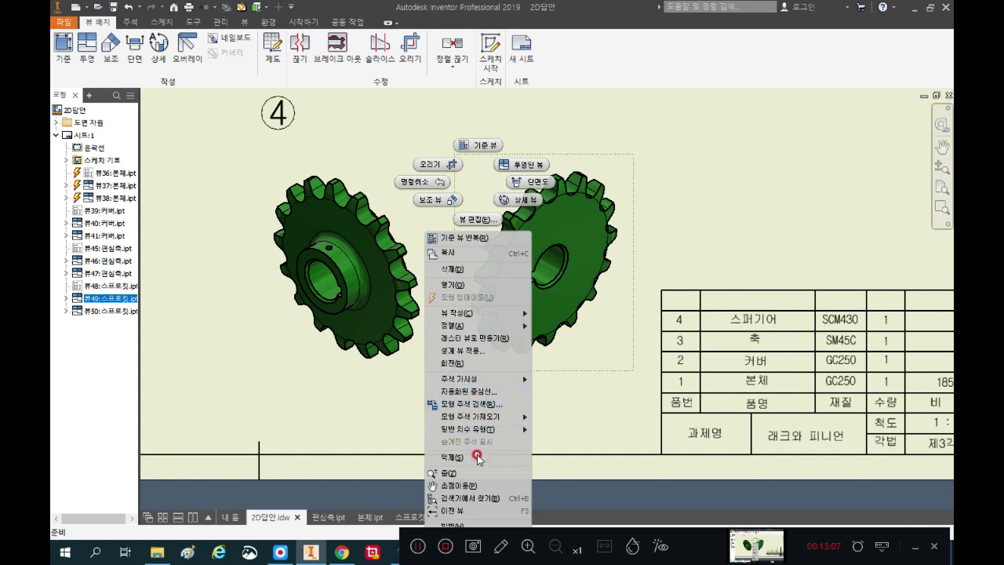
mouse_move(518, 325)
click(560, 327)
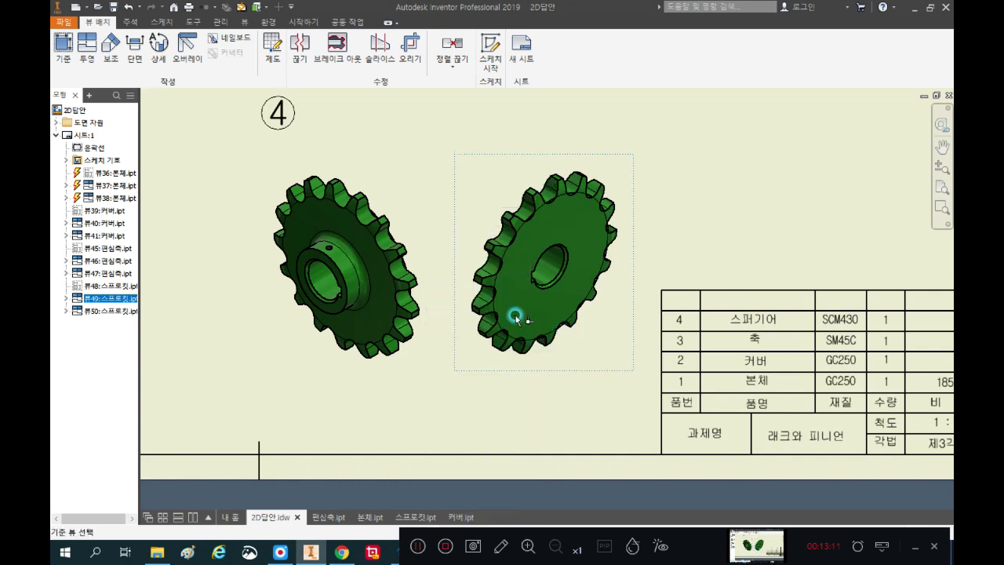
click(412, 219)
scroll(510, 283, down, 2)
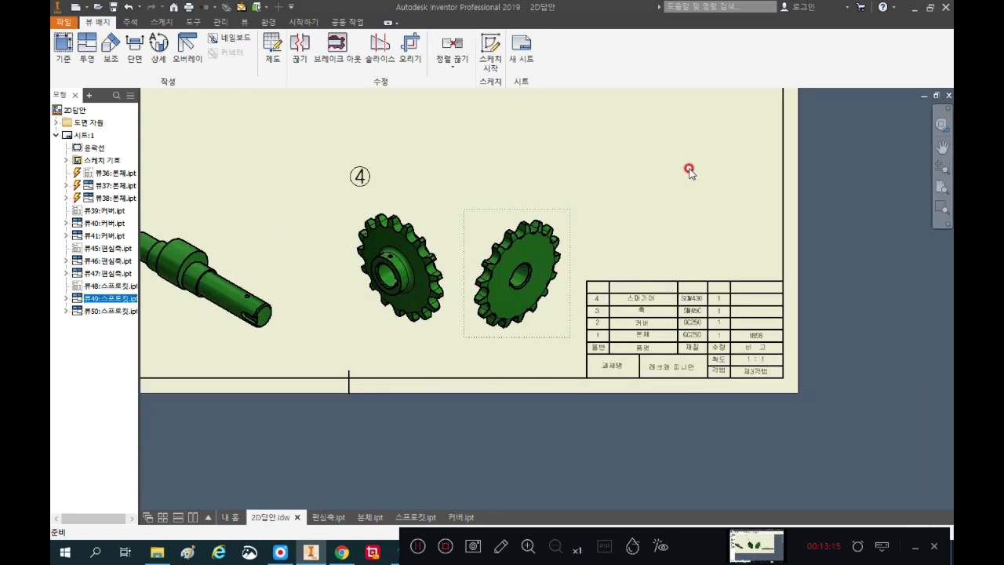
scroll(509, 314, down, 2)
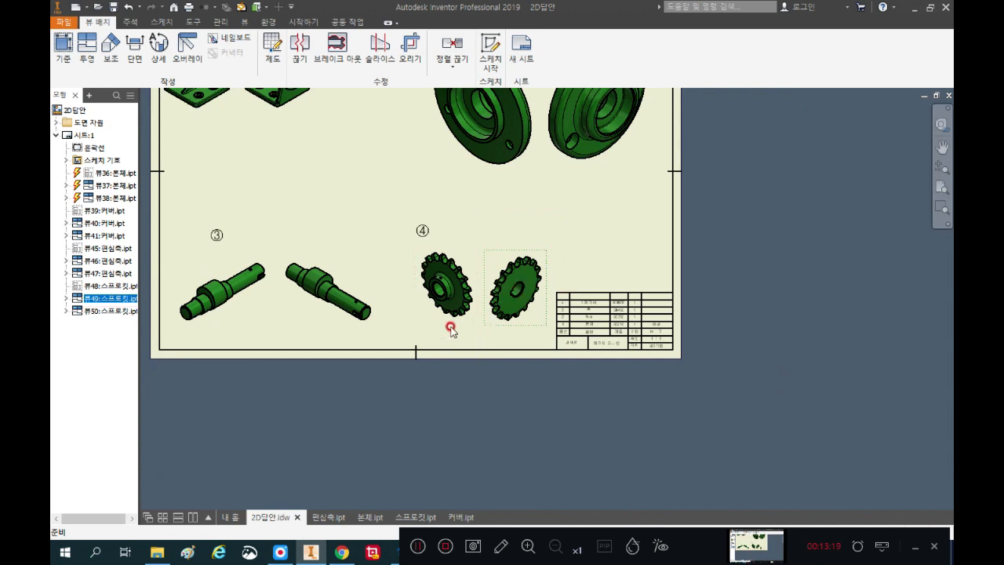
scroll(578, 263, up, 2)
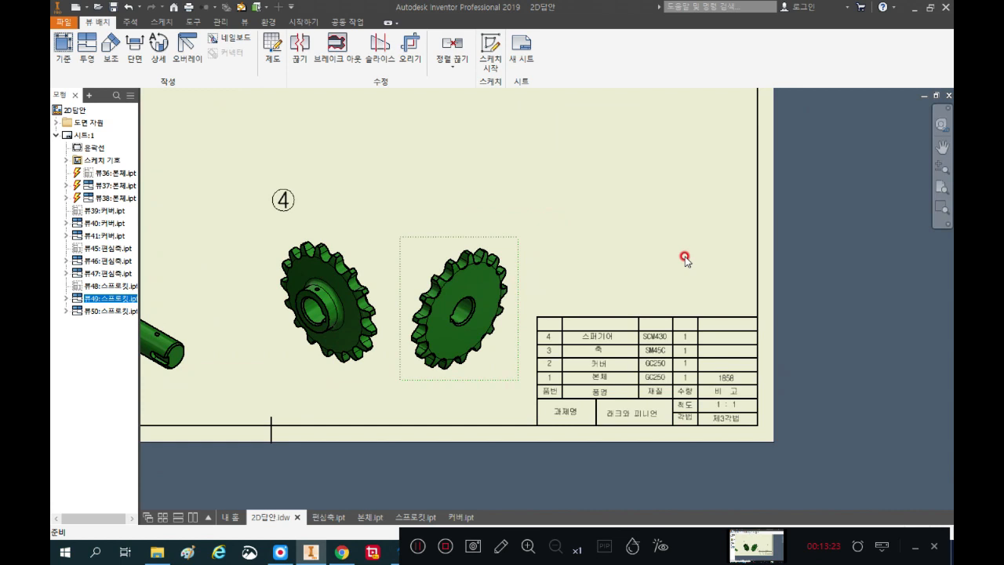
Step: Delete the weight value from the remarks cell of the part 1 (본체) row in the title block's parts list
click(729, 378)
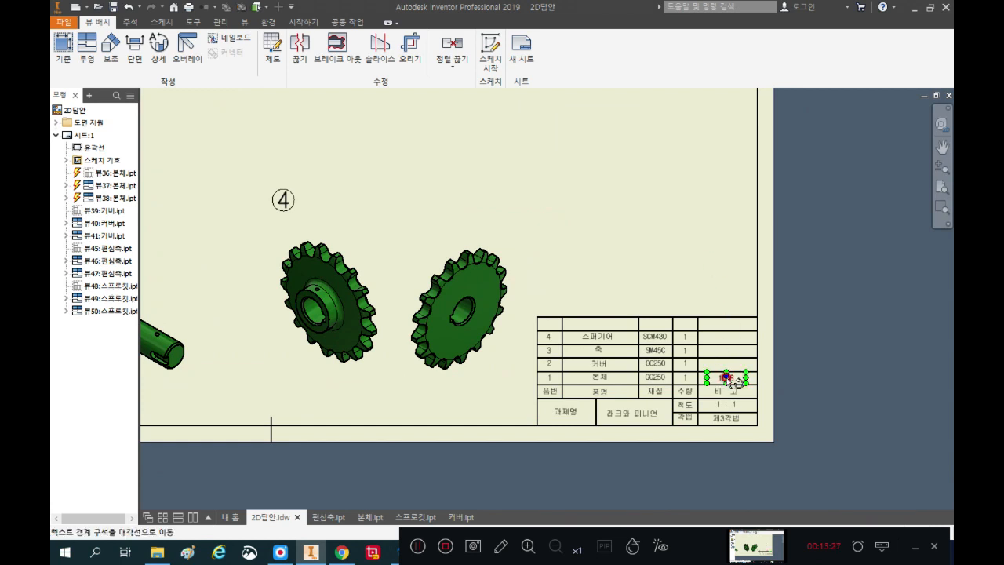
click(728, 377)
scroll(673, 381, down, 2)
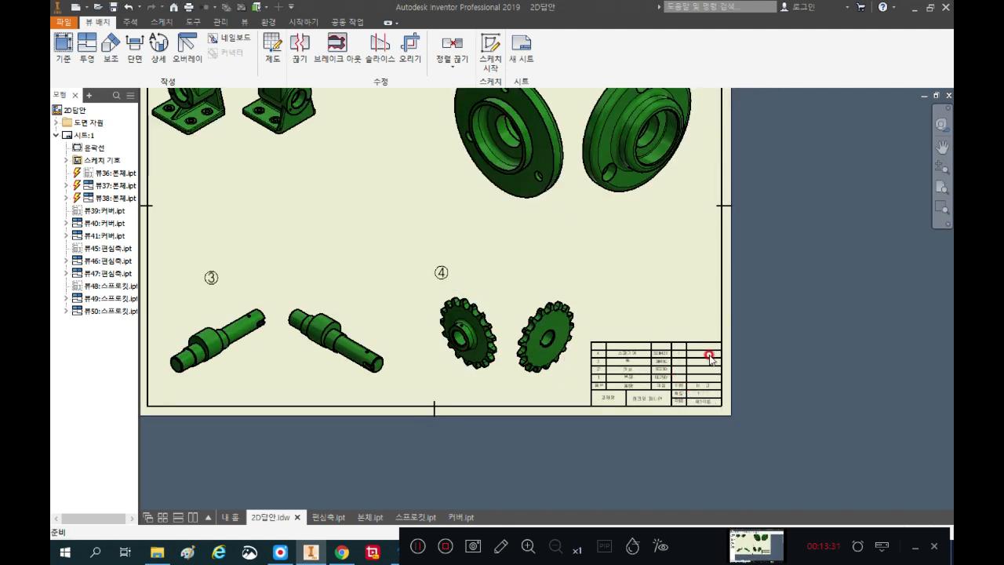
mouse_move(658, 289)
middle_down()
mouse_move(774, 369)
mouse_move(779, 349)
middle_up()
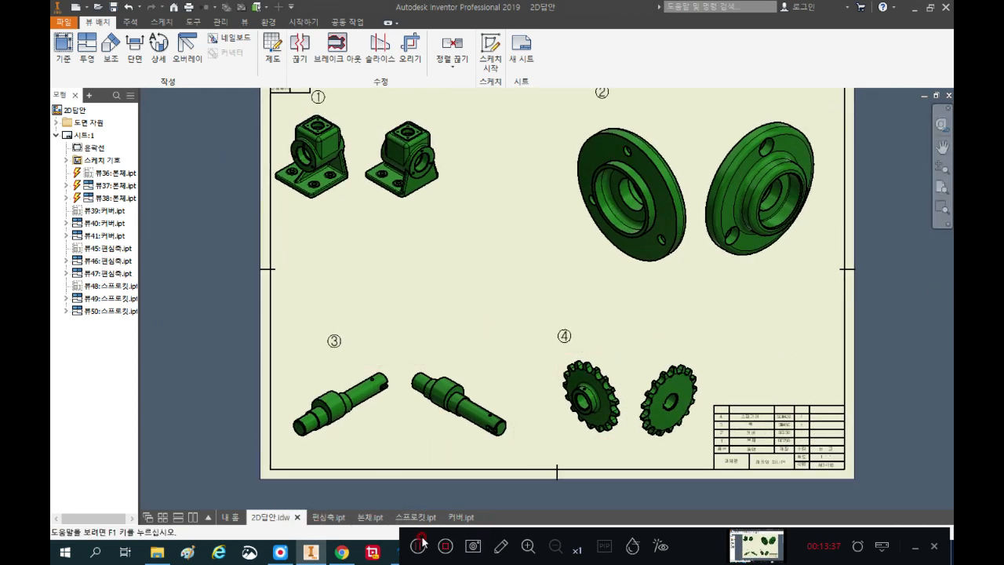
Step: Switch to the body part 본체.ipt, add 강철 (steel) from the Inventor material library to its document materials, and open it for editing
click(369, 516)
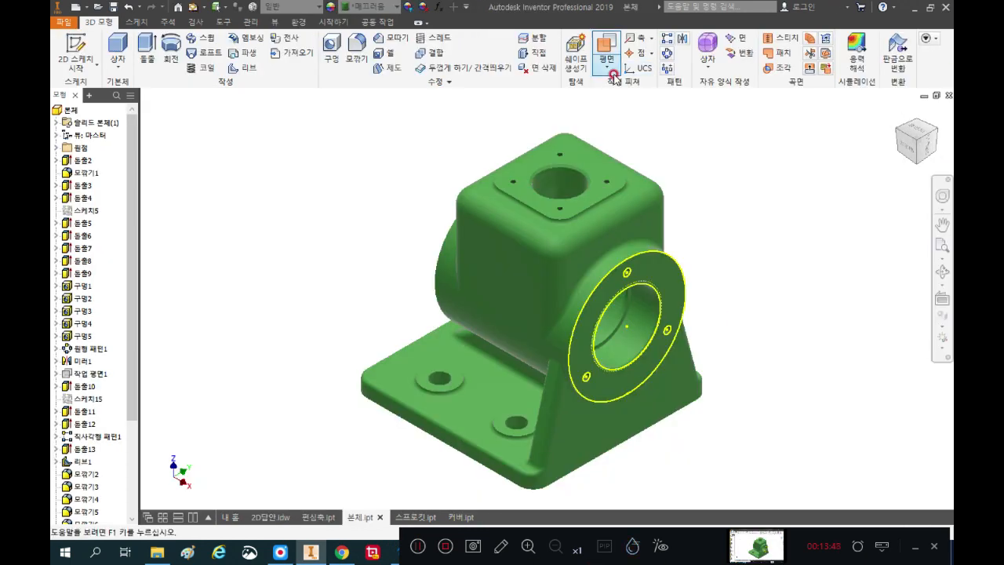
click(251, 10)
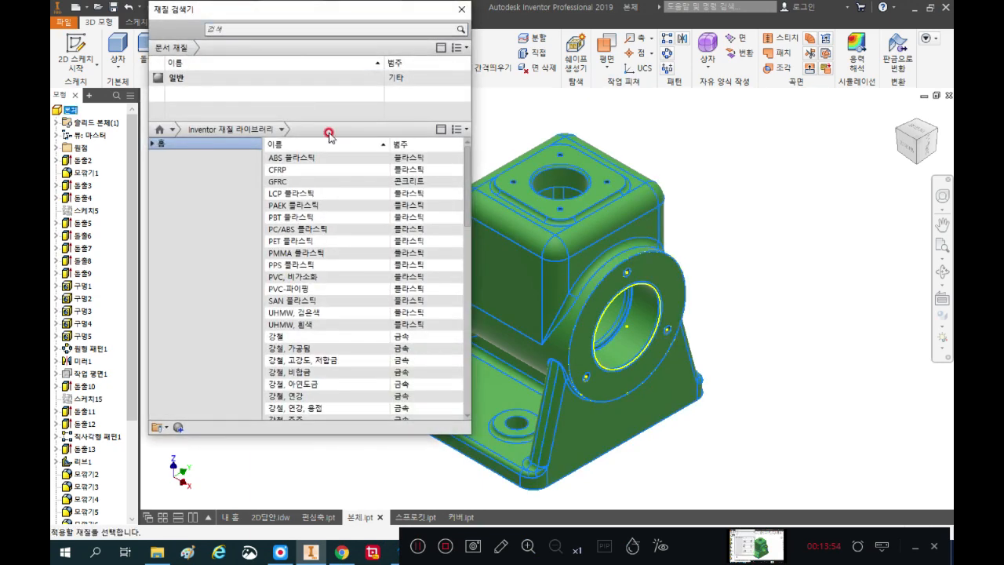
click(316, 335)
double_click(316, 335)
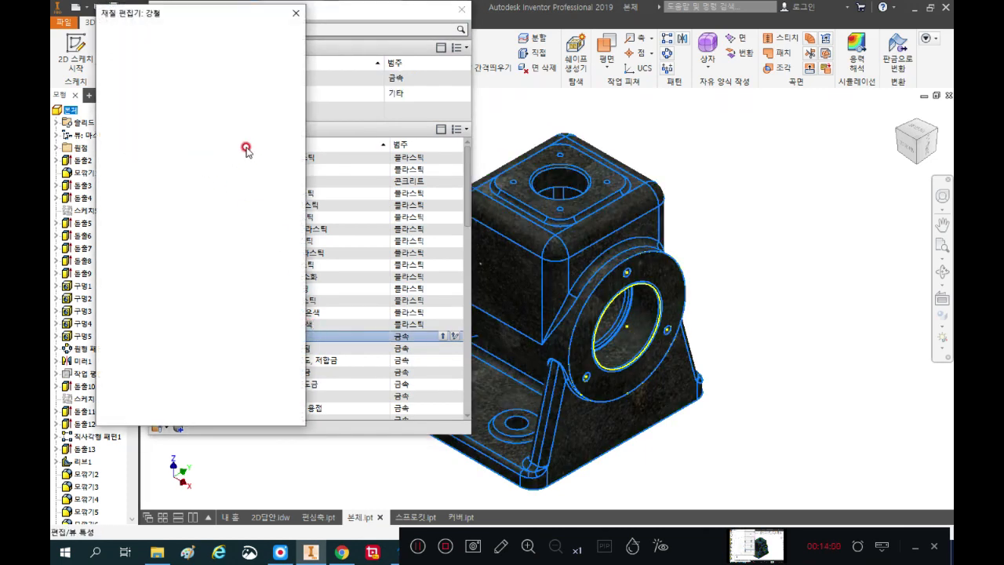
Step: Set the mechanical density of the 강철 (steel) material to 7.83 g/cm³, save the change and close the material browser
click(221, 84)
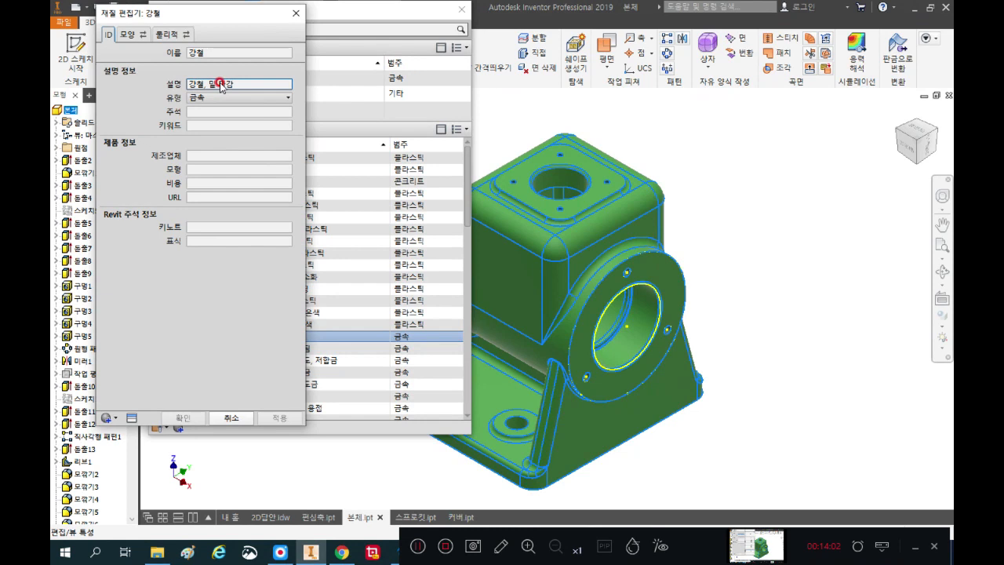
click(166, 32)
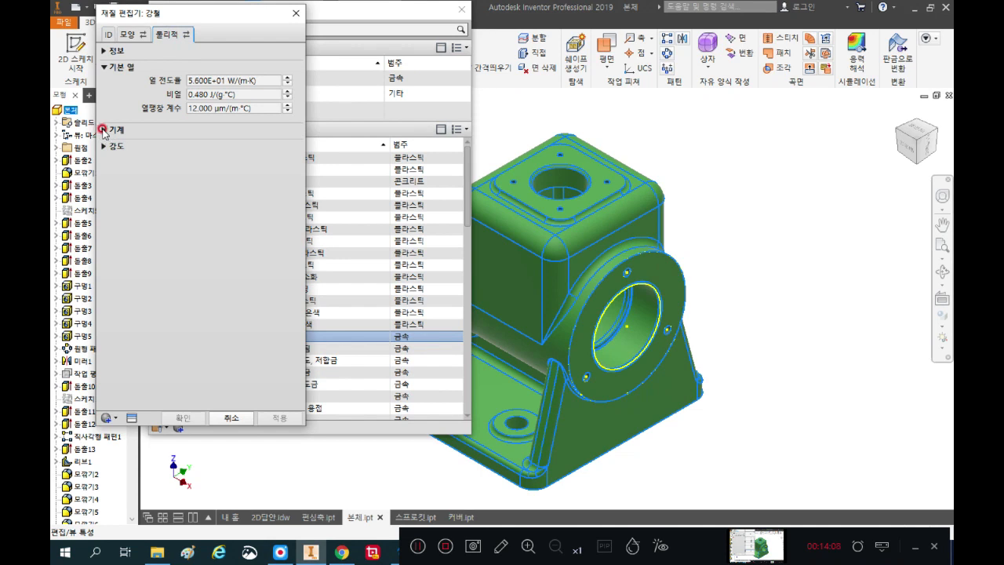
click(103, 130)
click(222, 210)
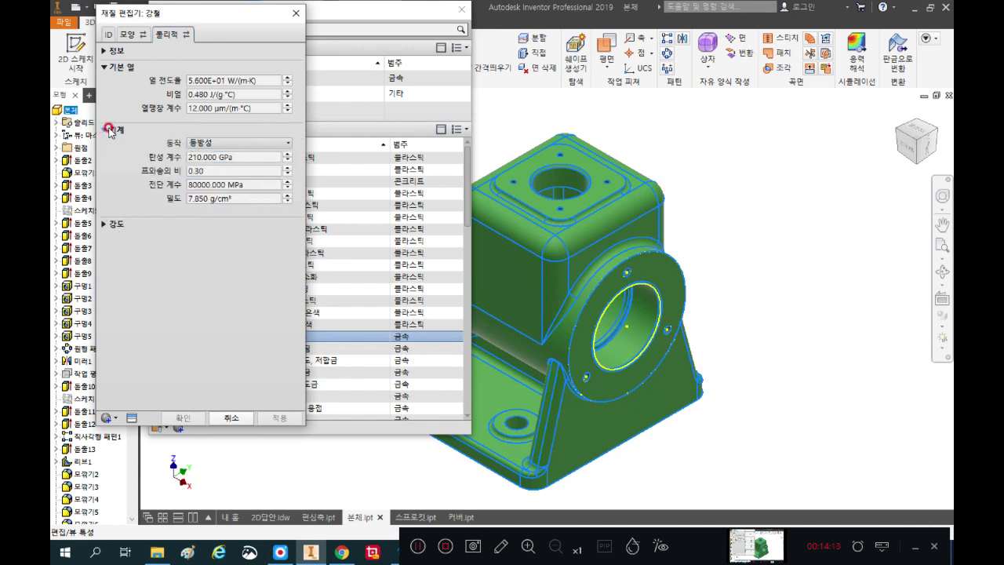
click(201, 198)
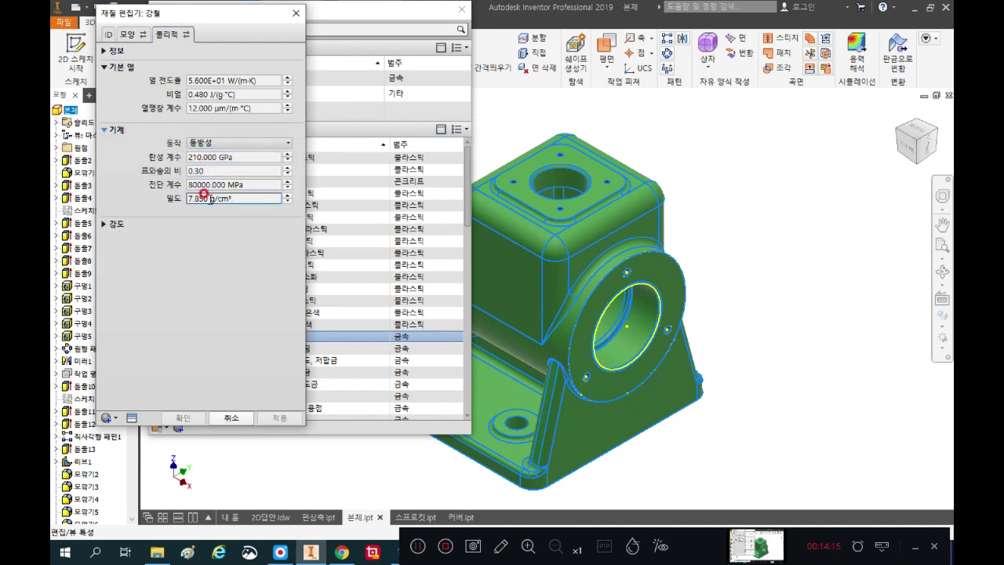
click(258, 197)
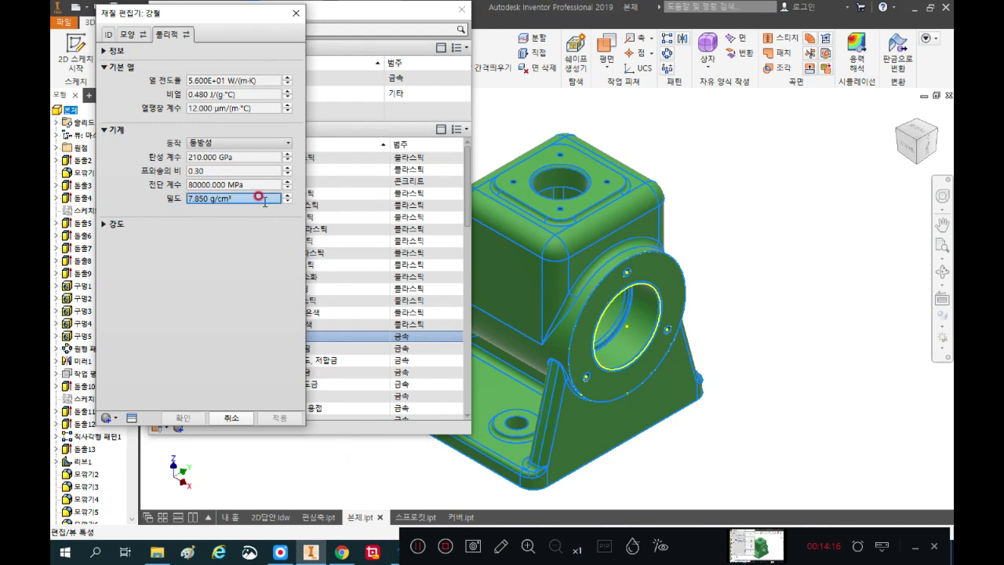
double_click(200, 197)
text(7)
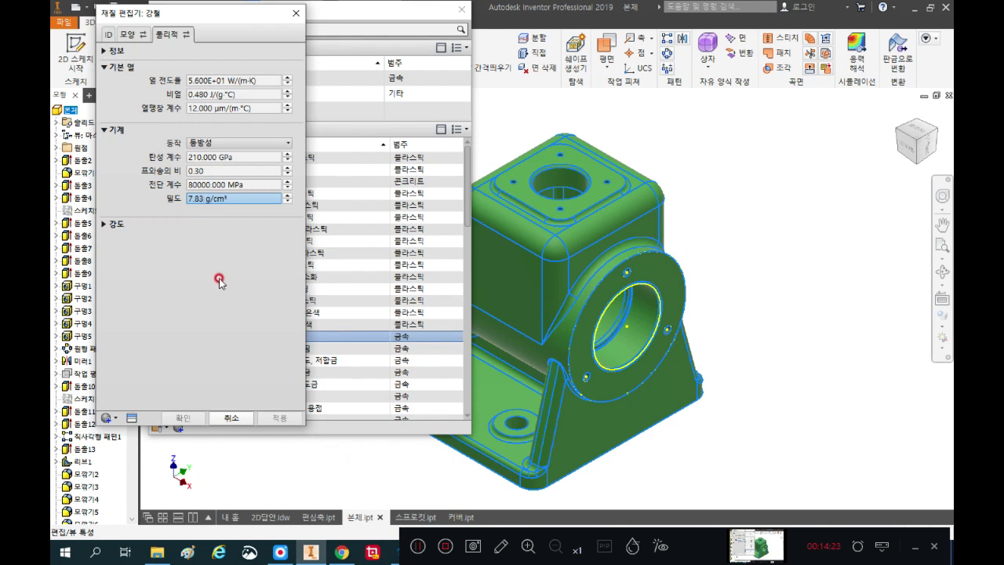
click(242, 185)
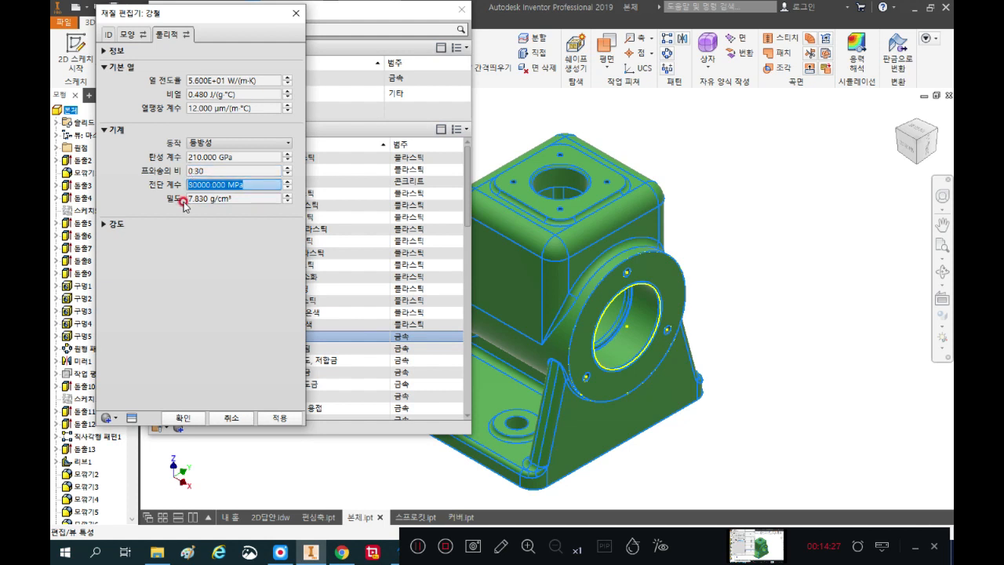
click(181, 418)
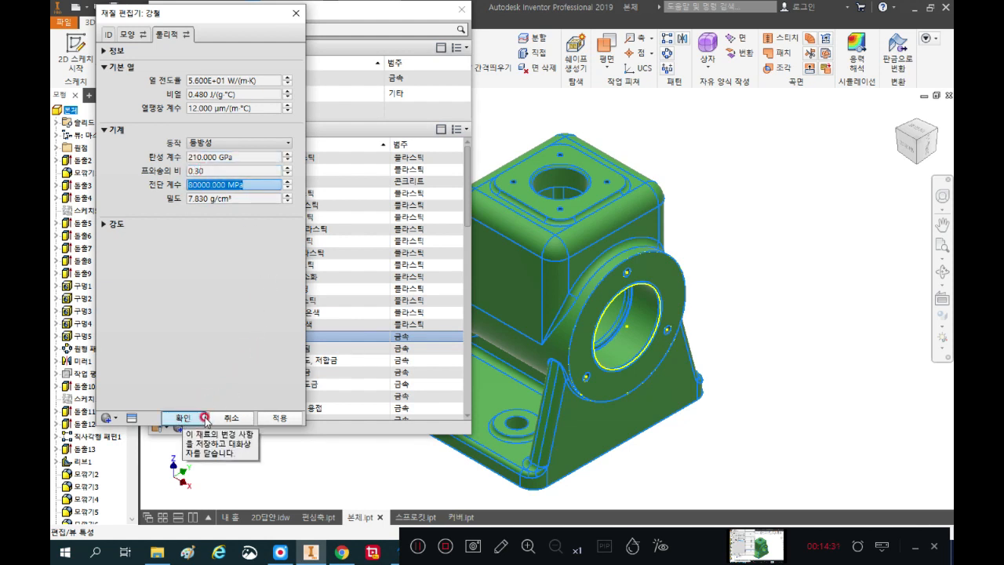
click(180, 417)
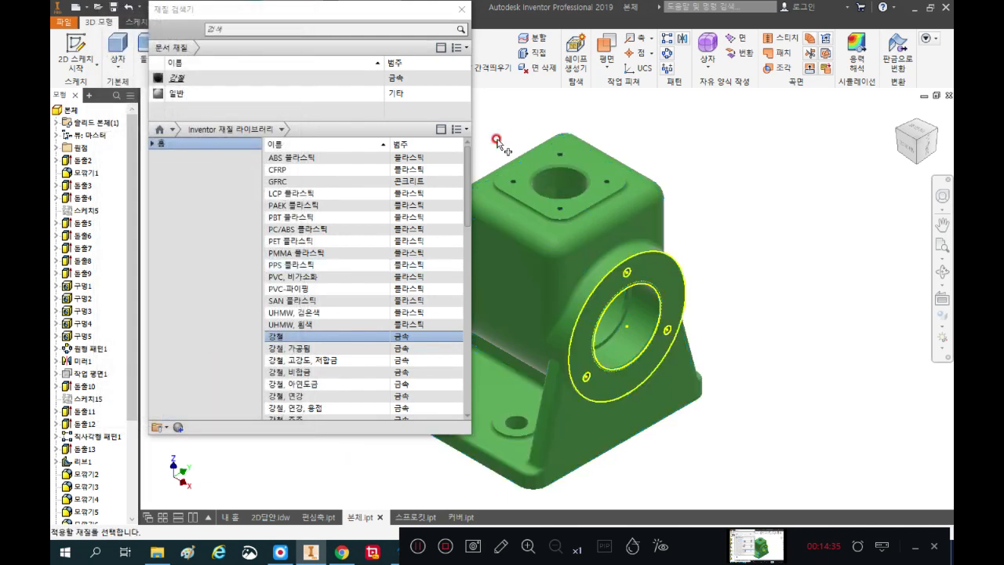
click(462, 9)
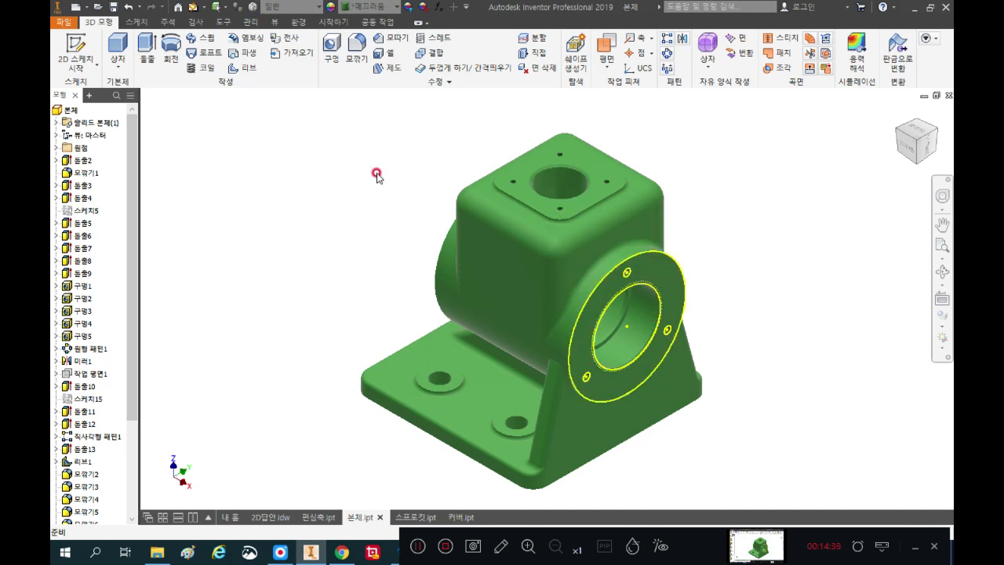
Step: Assign the 강철 (steel) material to the body part
click(318, 8)
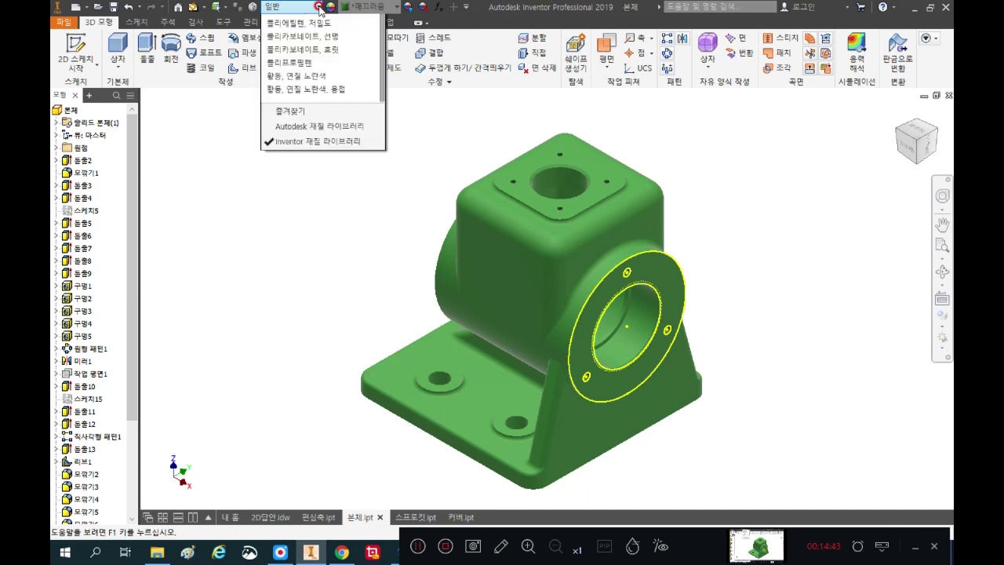
scroll(347, 189, up, 10)
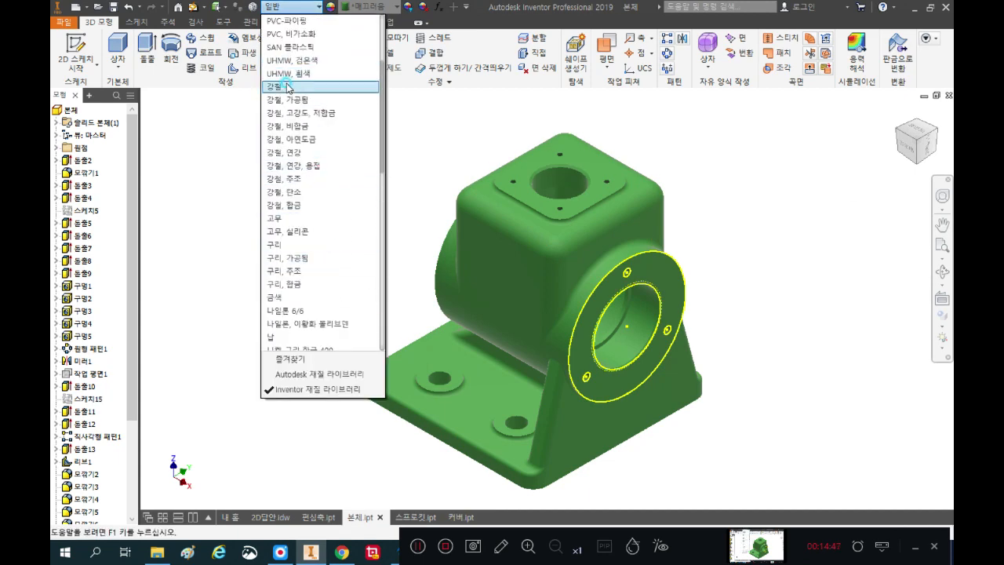
click(286, 86)
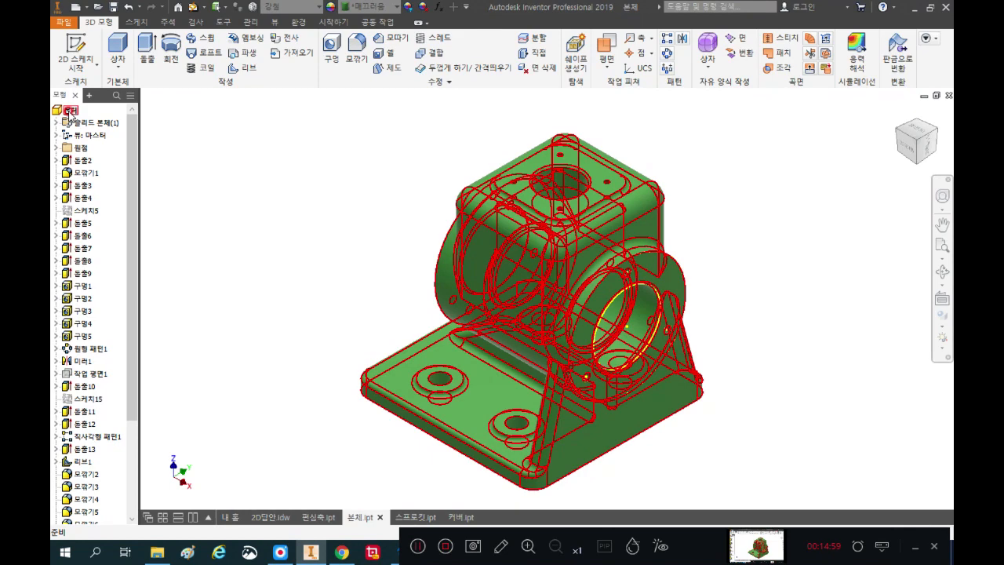
Step: Calculate the body's mass properties in its physical iProperties with the requested accuracy set to 매우 높음 (very high)
click(69, 114)
right_click(69, 114)
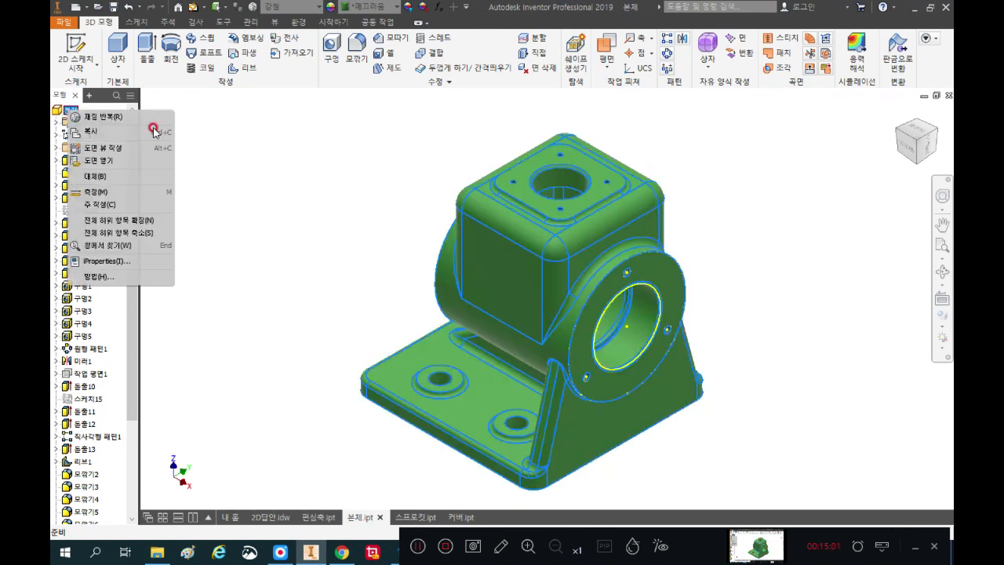
click(123, 263)
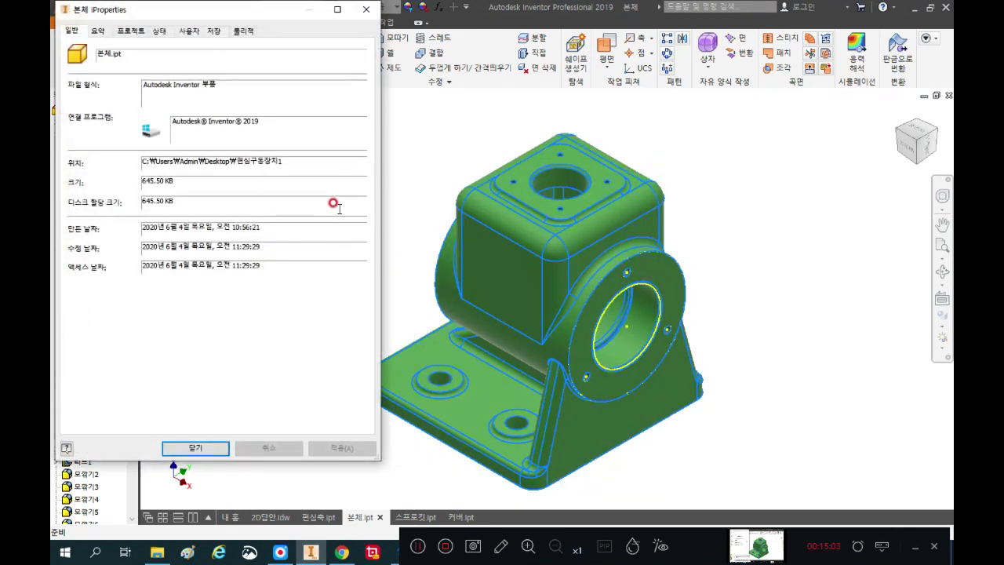
click(244, 32)
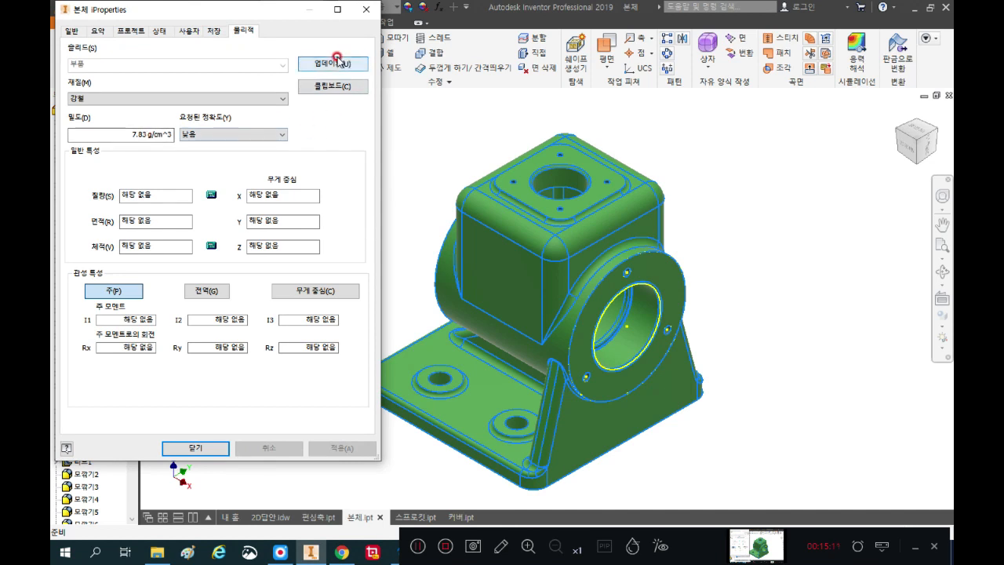
click(282, 137)
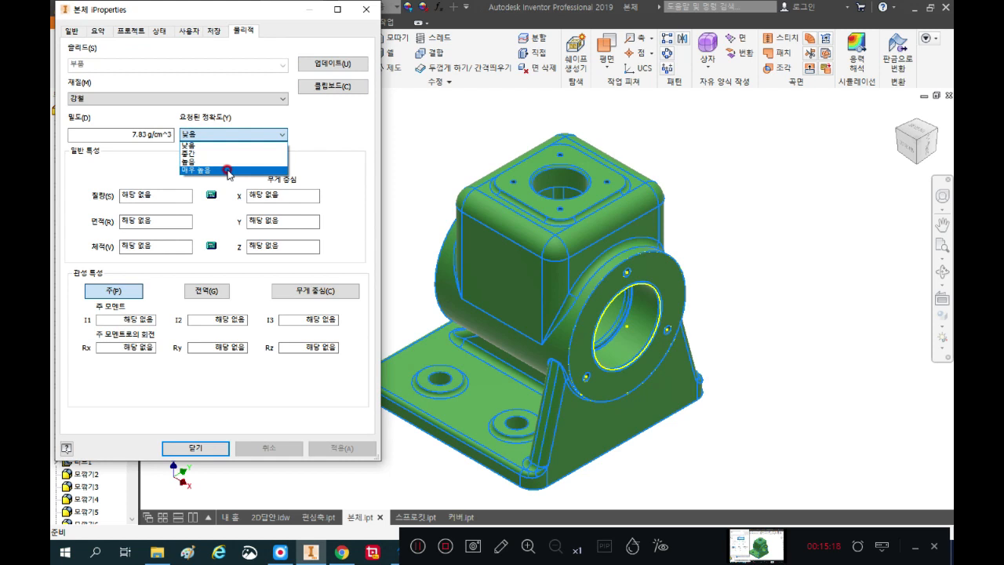
click(228, 171)
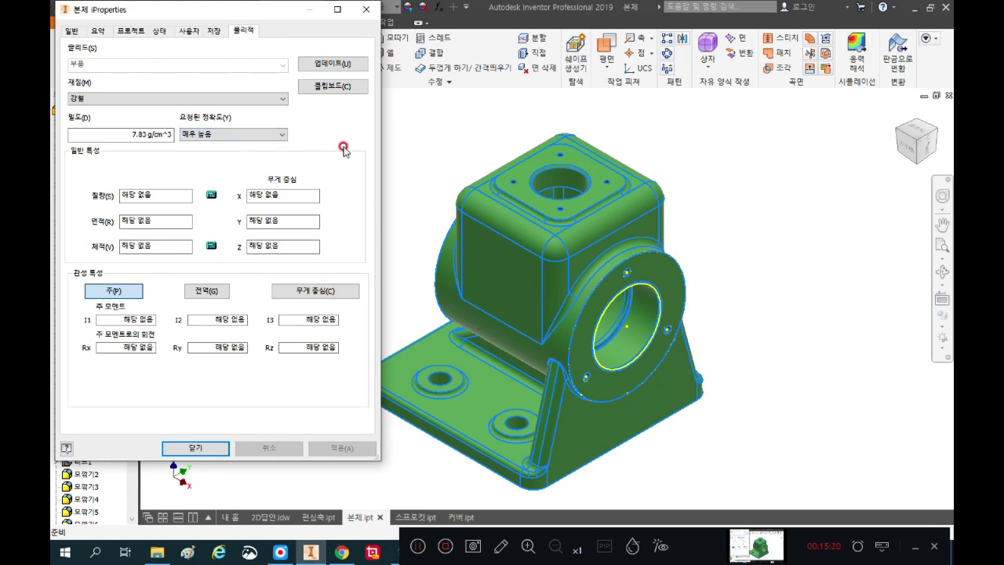
click(333, 63)
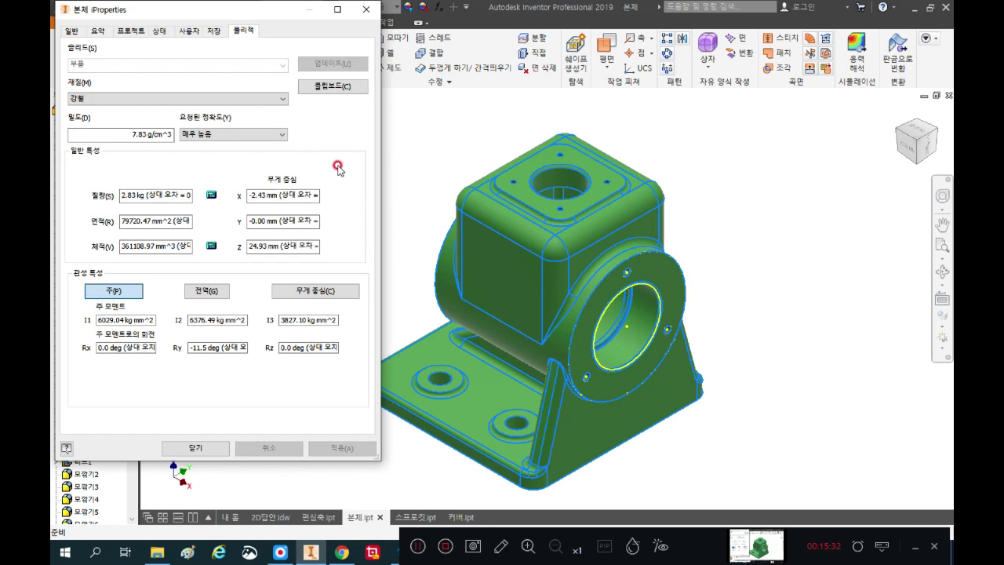
click(366, 9)
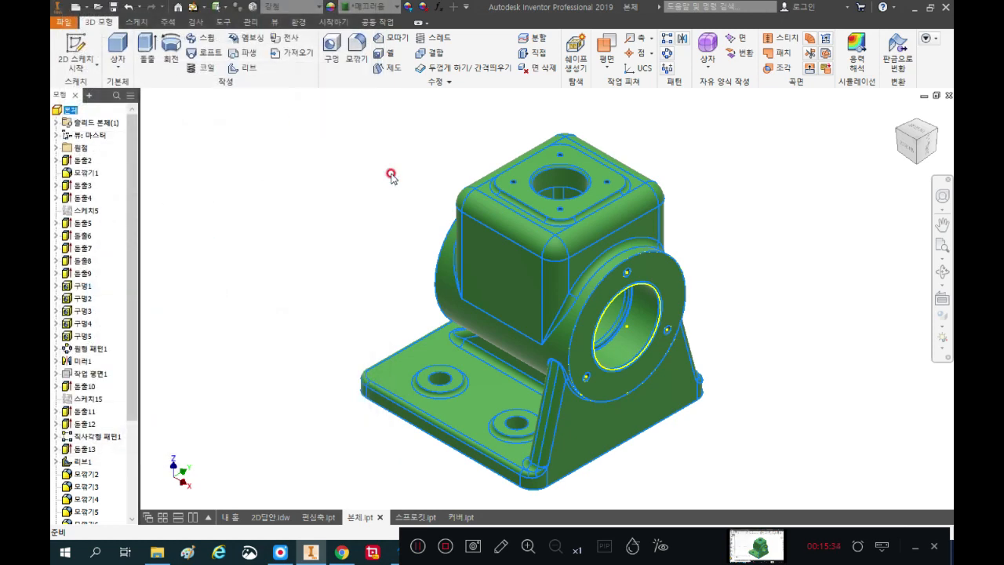
Step: Change the body document's mass unit to 그램 (gram) in the document settings and apply it
click(225, 22)
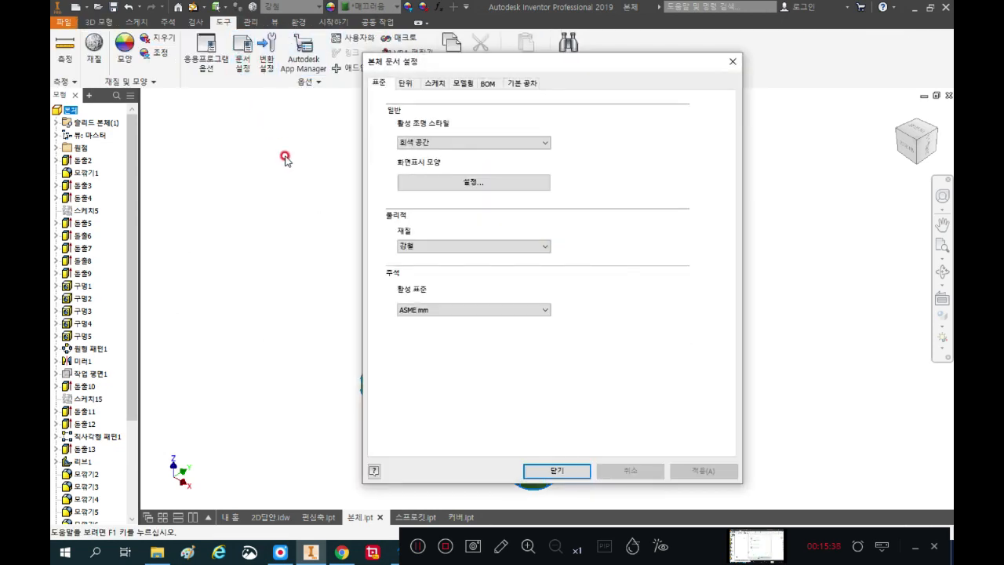
click(408, 84)
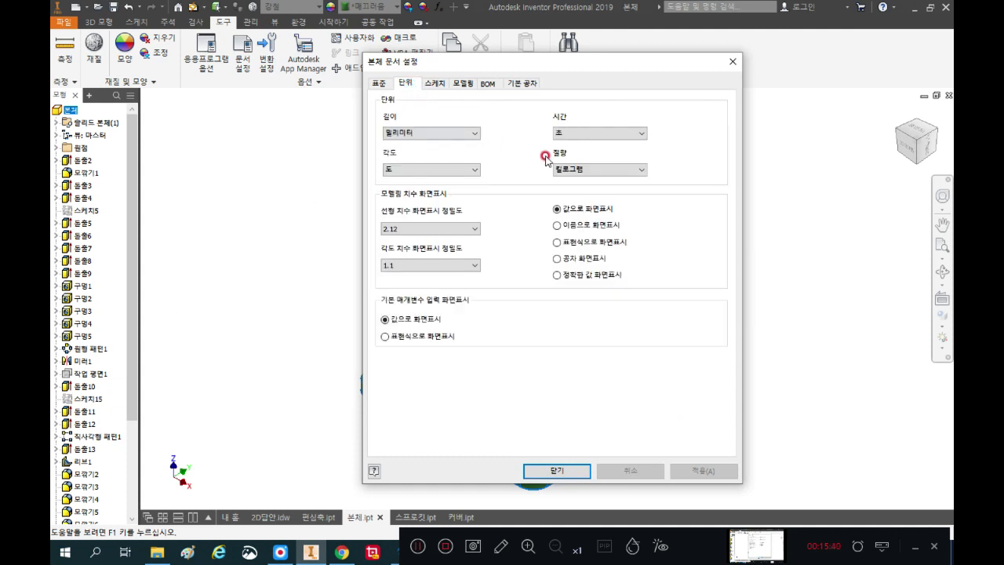
click(642, 172)
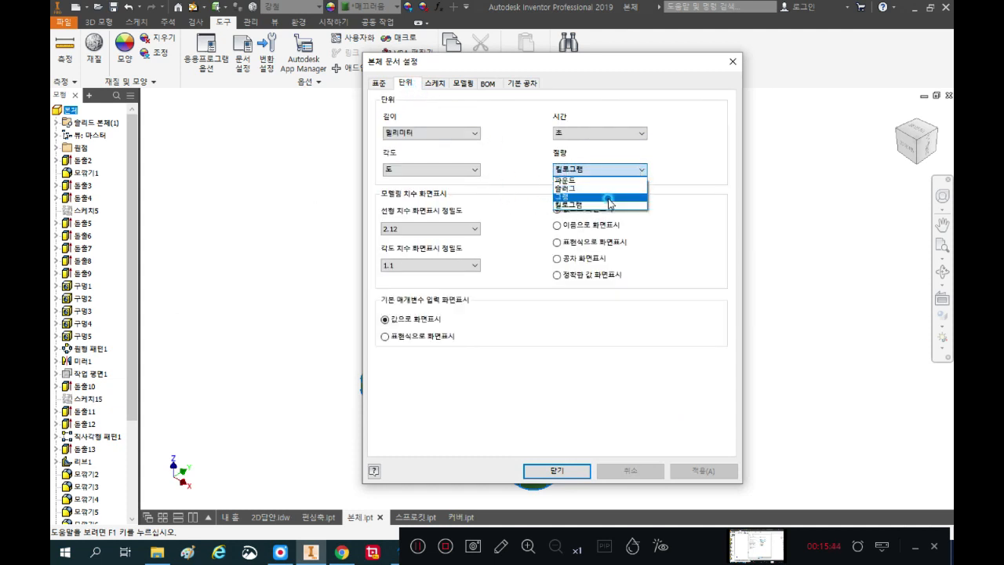
click(609, 198)
click(703, 471)
click(577, 471)
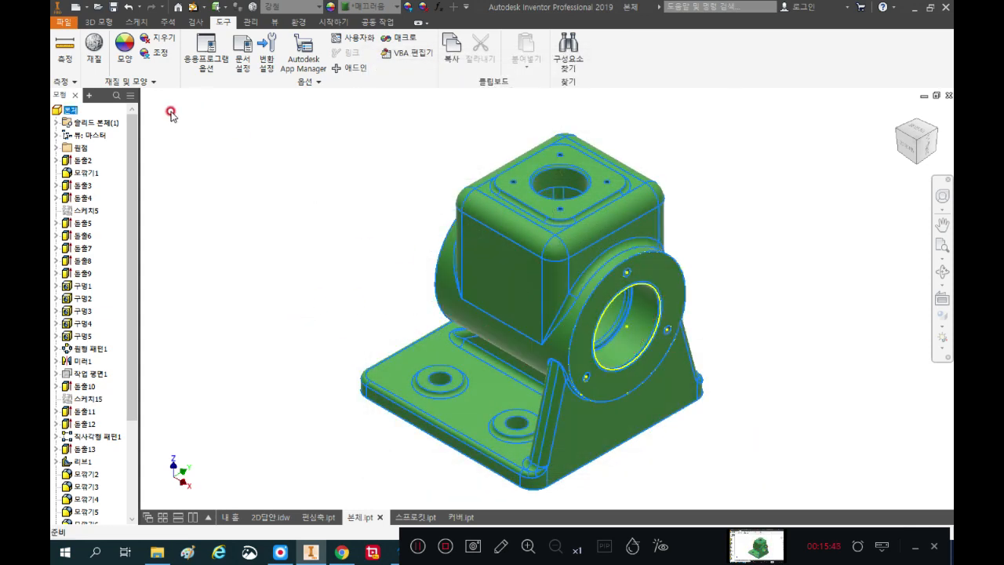
Step: Reopen the body's physical iProperties, set the requested accuracy to 매우 높음 (very high), and check the mass in grams and the density
click(59, 108)
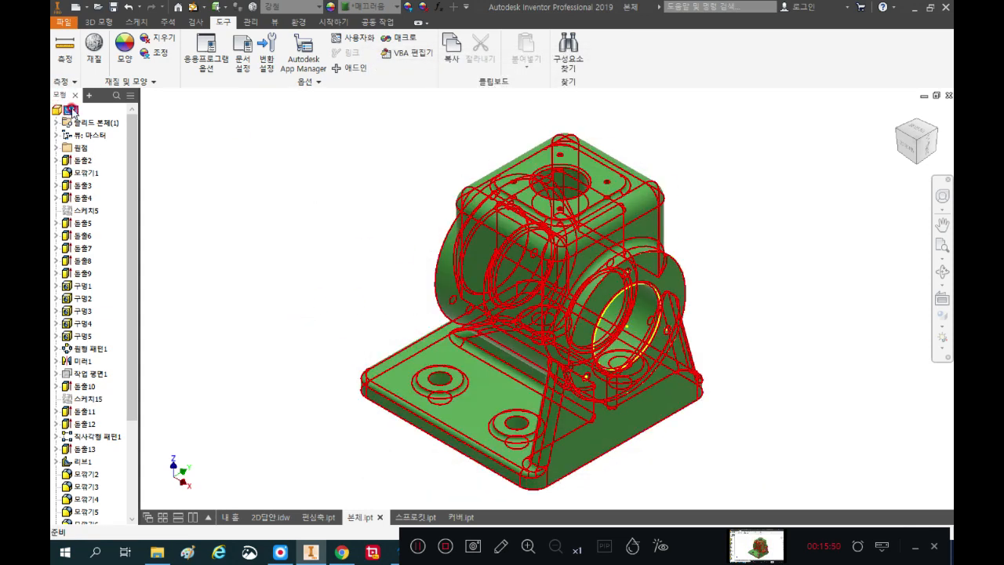
right_click(72, 109)
click(153, 260)
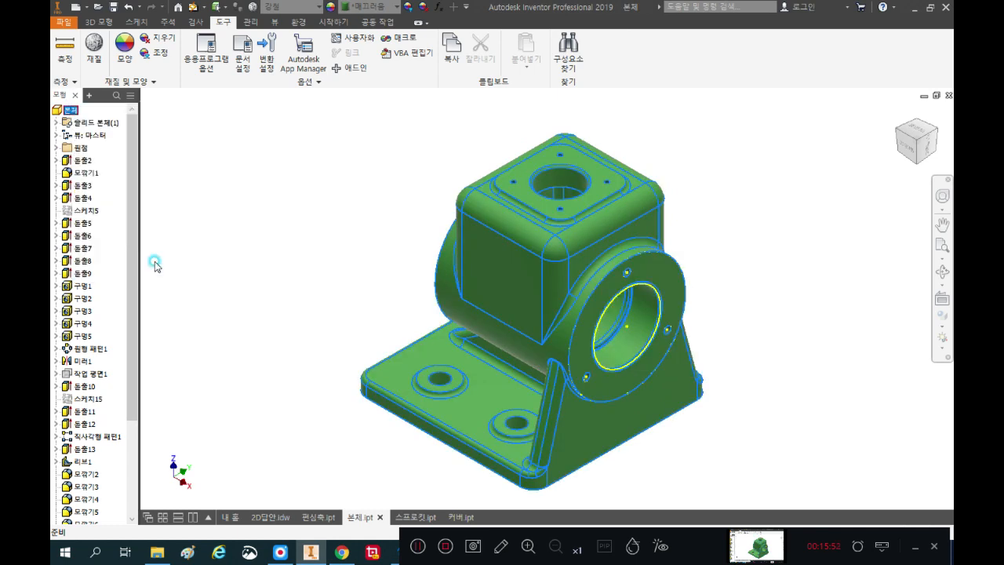
click(242, 30)
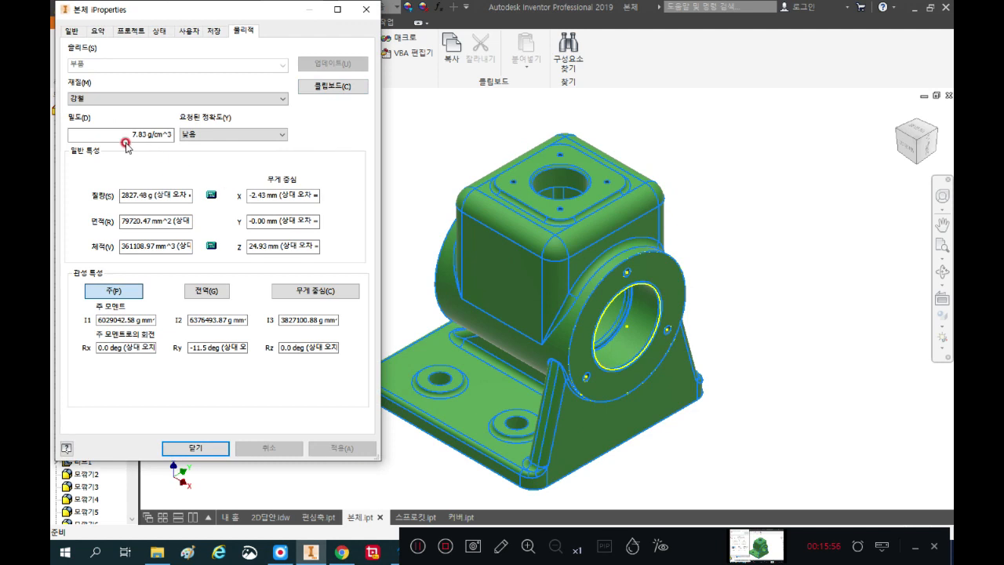
click(253, 136)
click(225, 168)
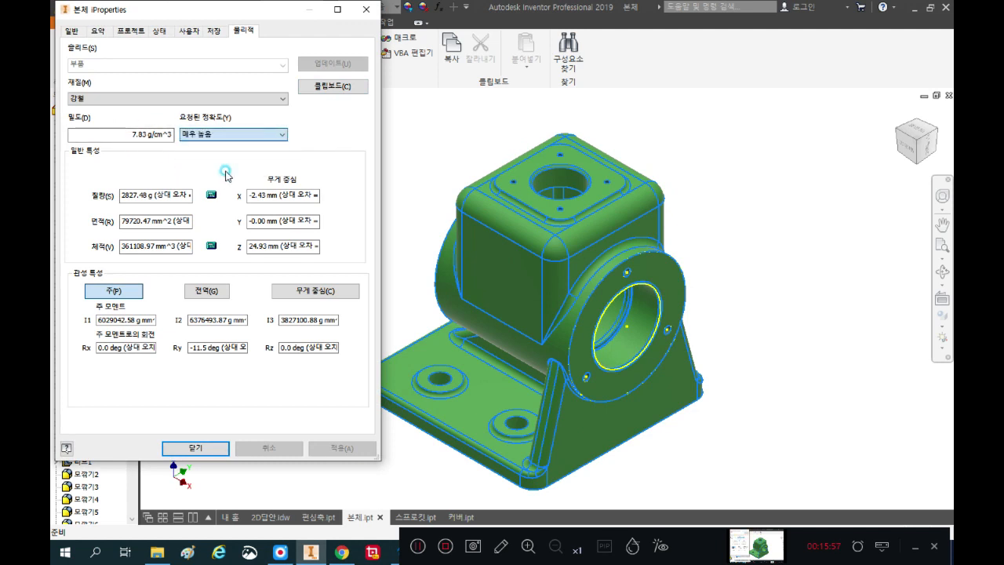
click(145, 132)
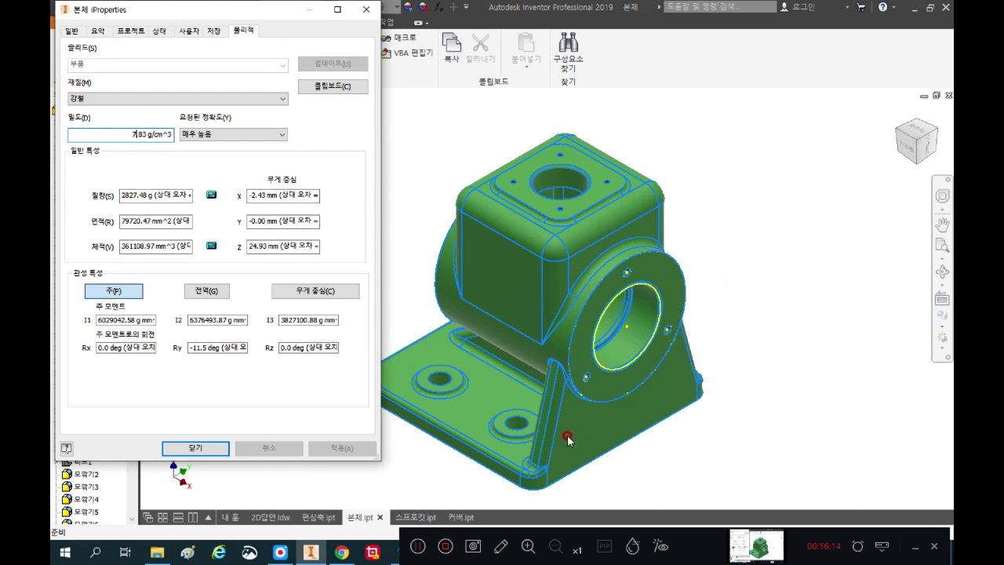
Step: Close the body's iProperties and switch to the 2D답안.idw drawing
click(270, 520)
click(195, 448)
click(265, 516)
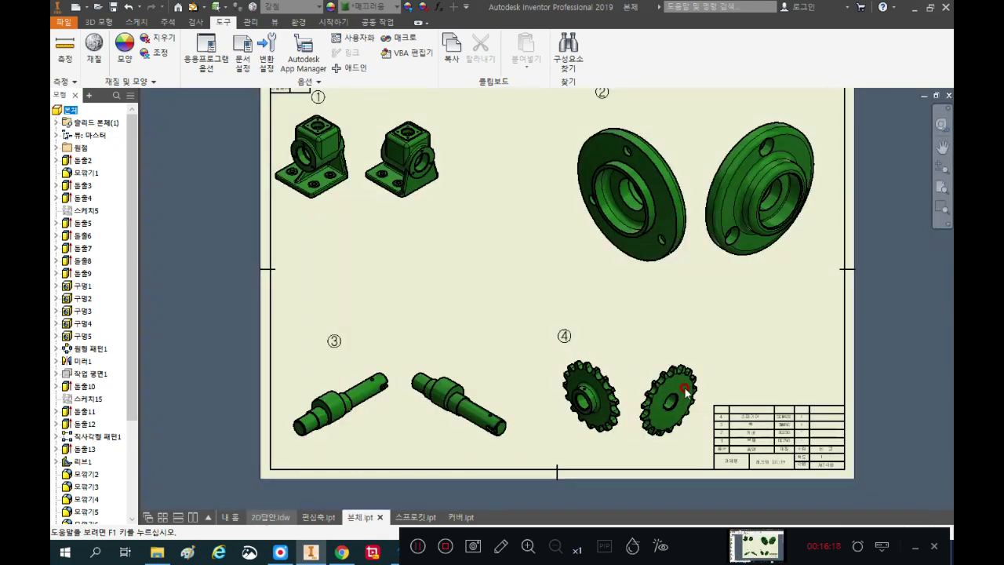
Step: Place the text 2827 in the 비고 (remarks) cell of the 본체 (body) row in the parts list
scroll(822, 455, up, 5)
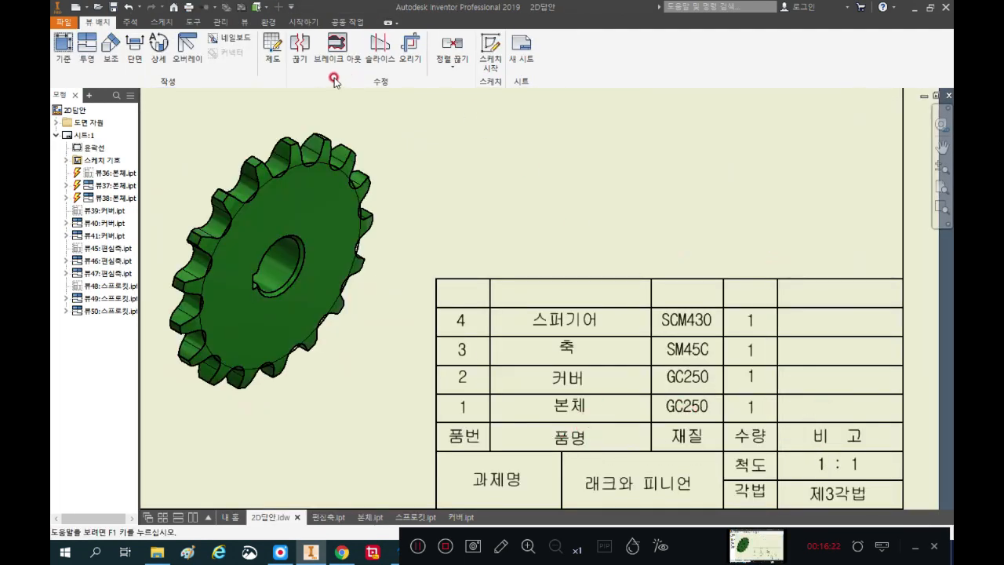
click(130, 24)
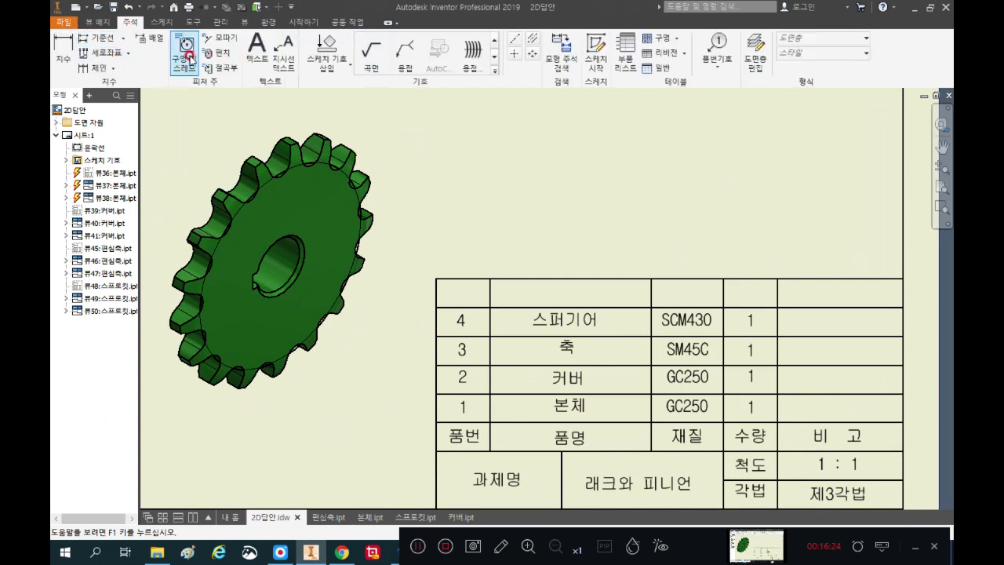
click(257, 49)
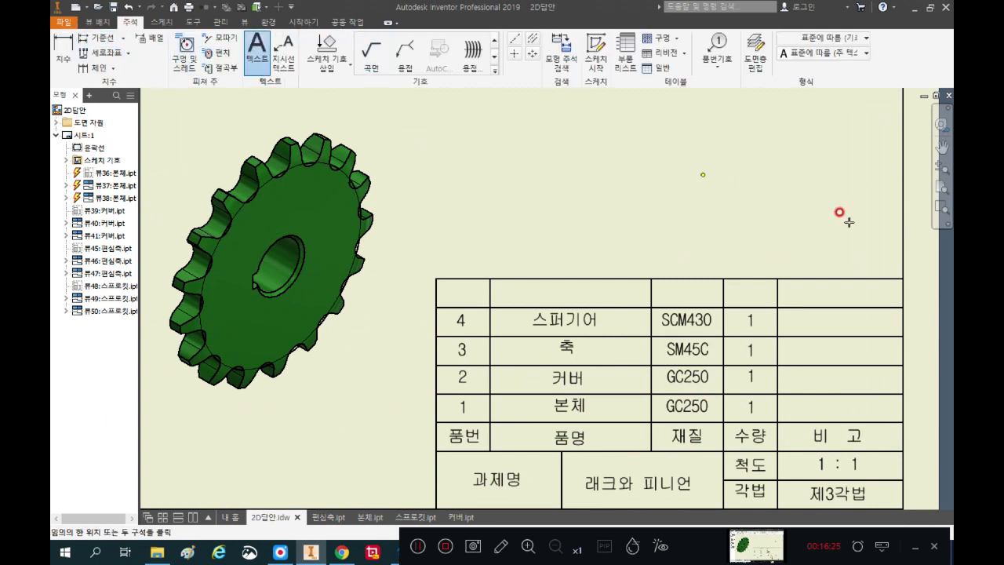
click(839, 406)
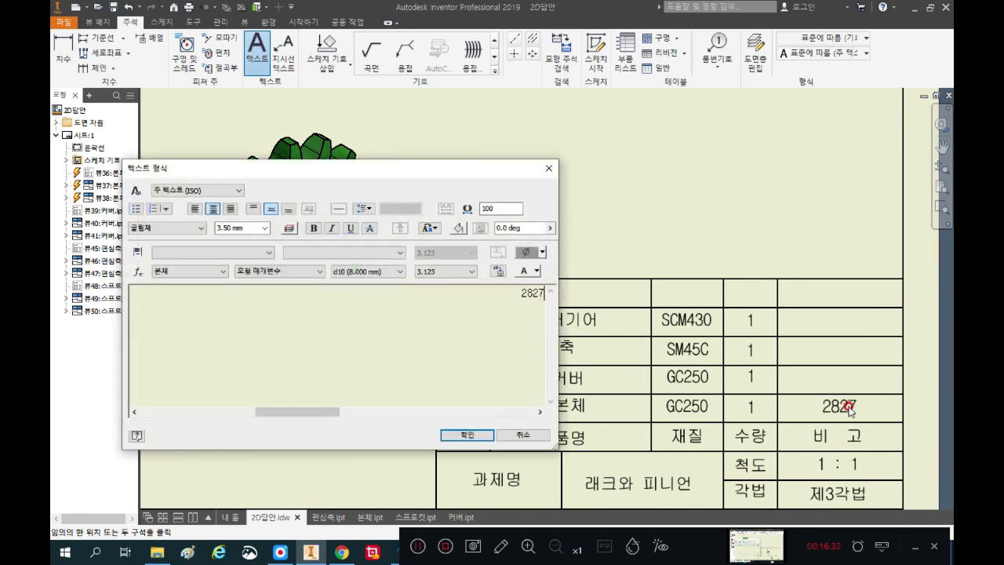
click(466, 434)
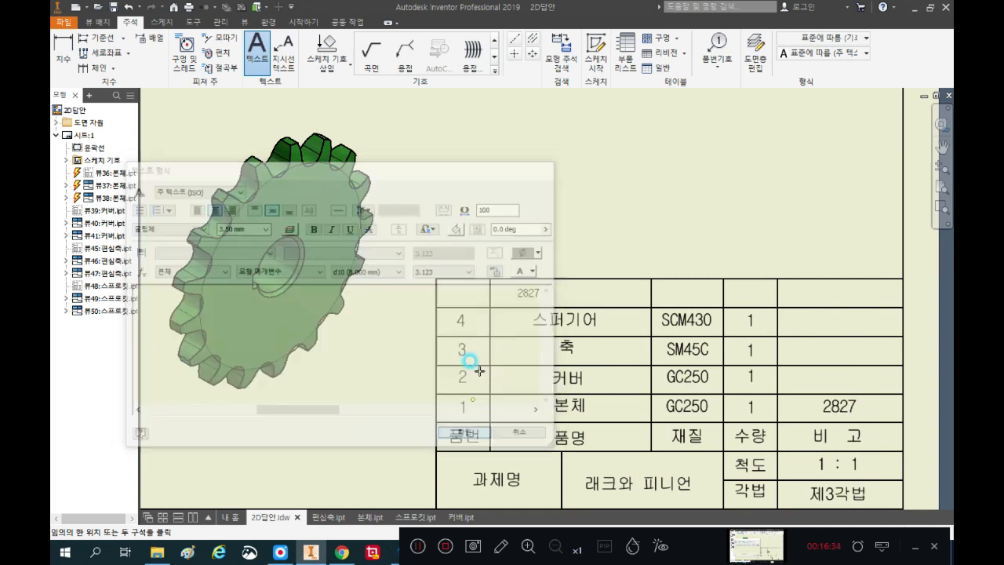
scroll(583, 199, down, 3)
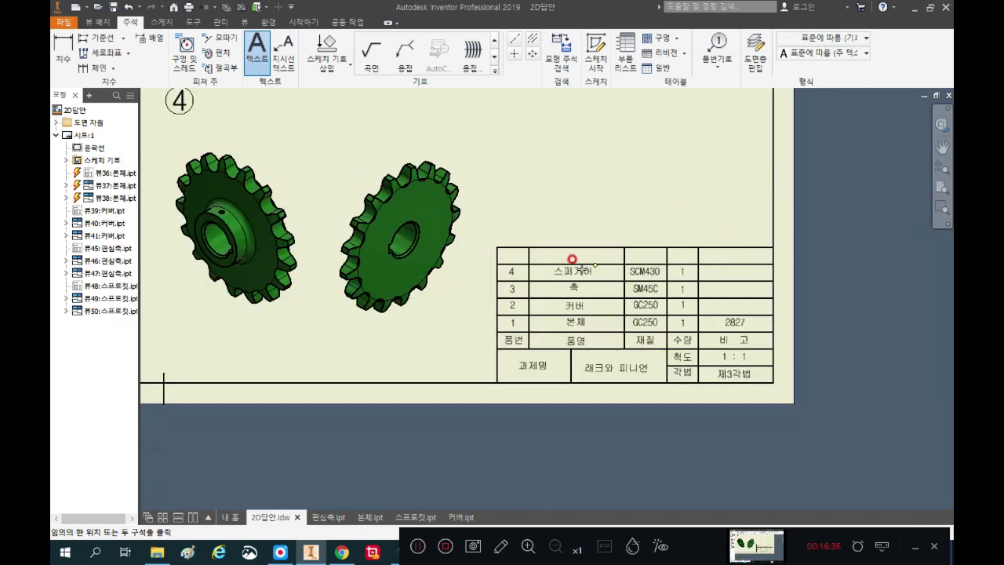
scroll(561, 310, down, 3)
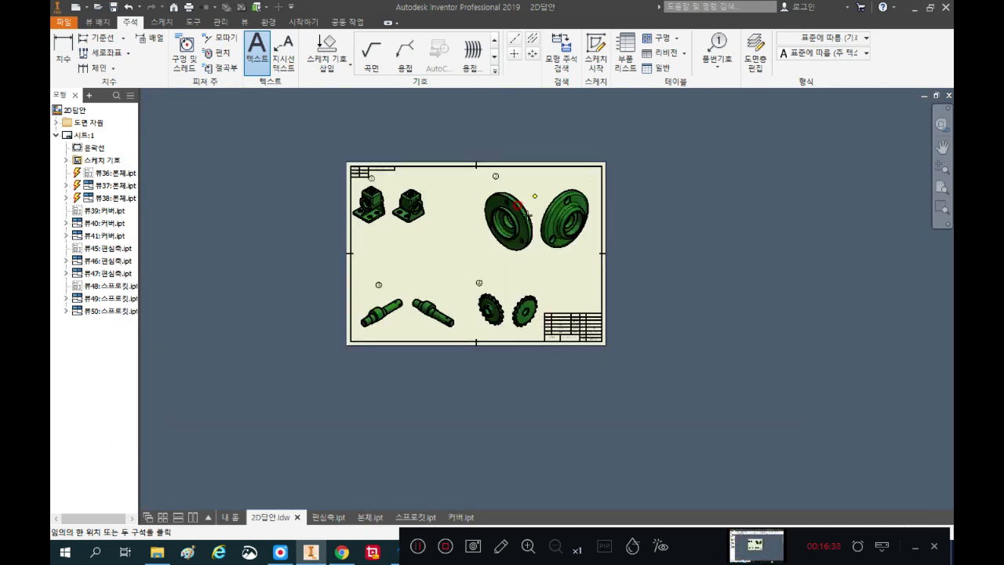
scroll(527, 214, up, 3)
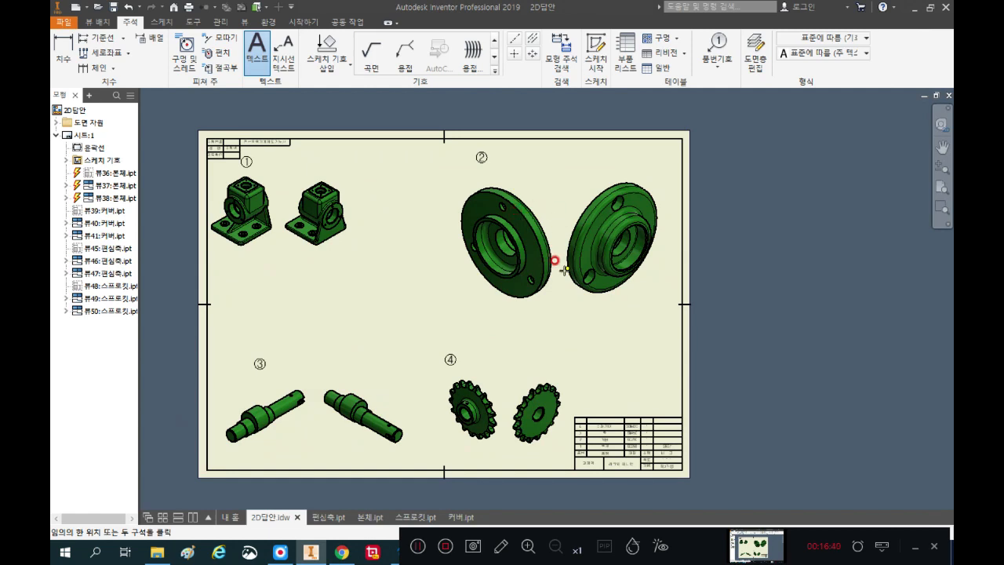
scroll(531, 251, up, 3)
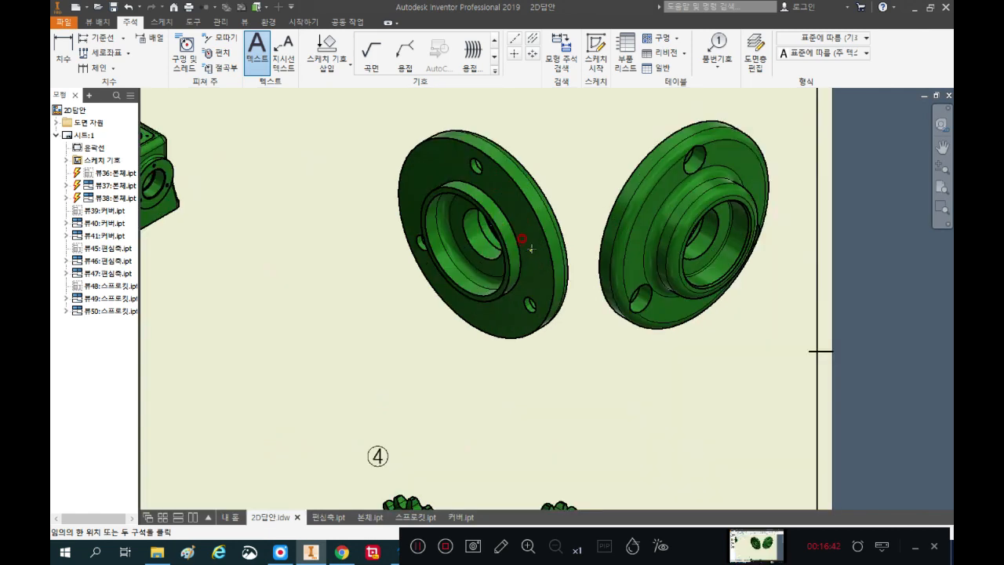
scroll(522, 227, down, 2)
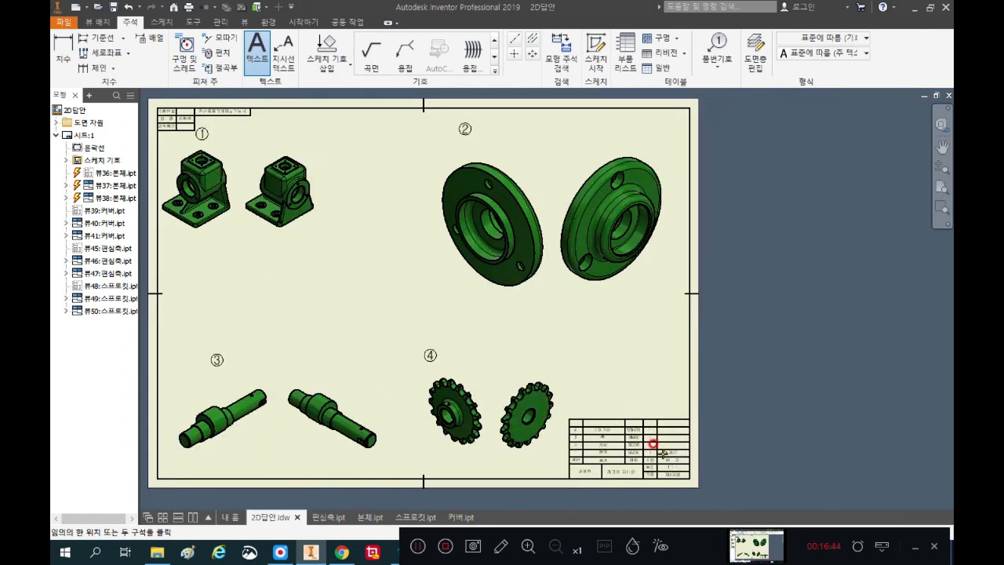
scroll(662, 453, up, 2)
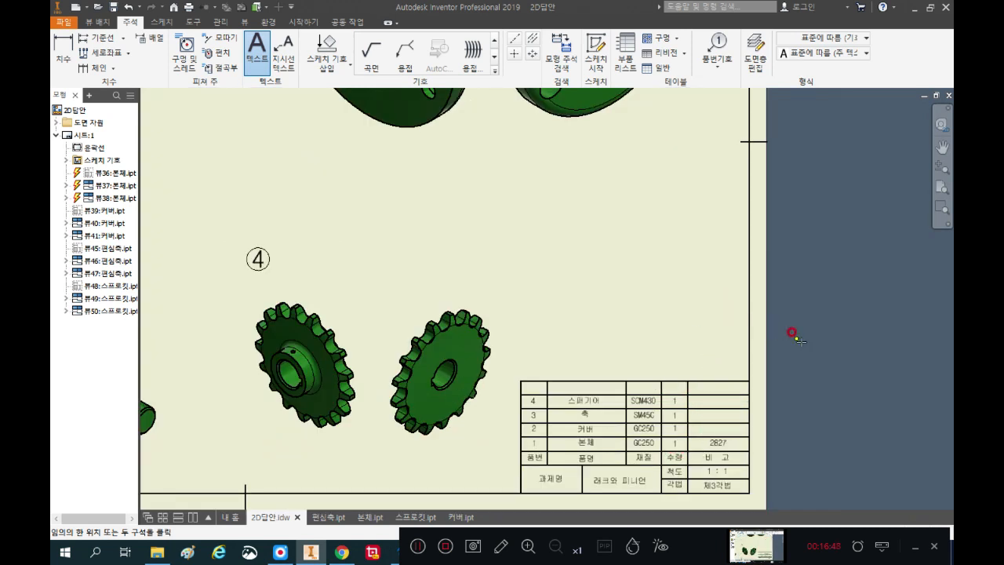
scroll(824, 354, down, 2)
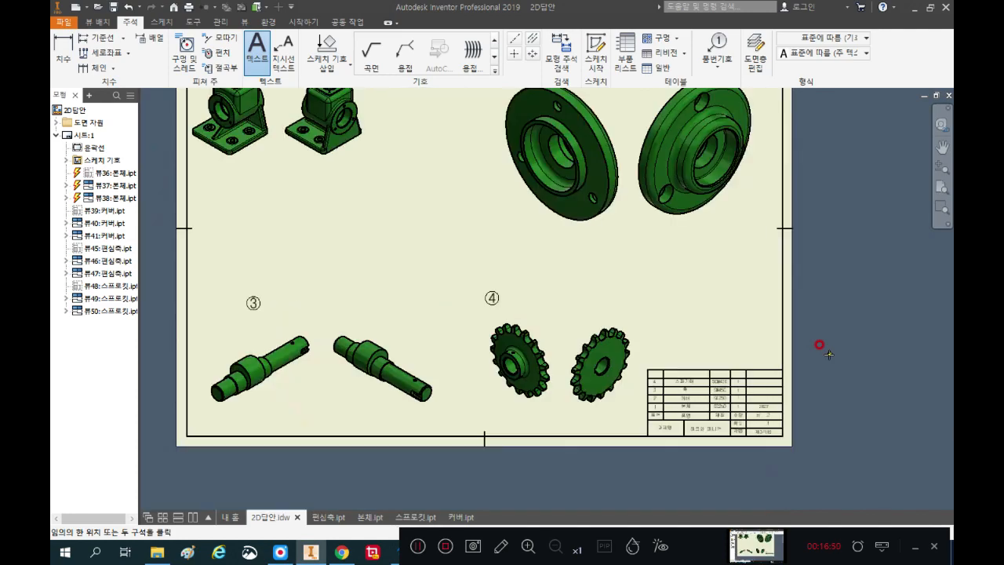